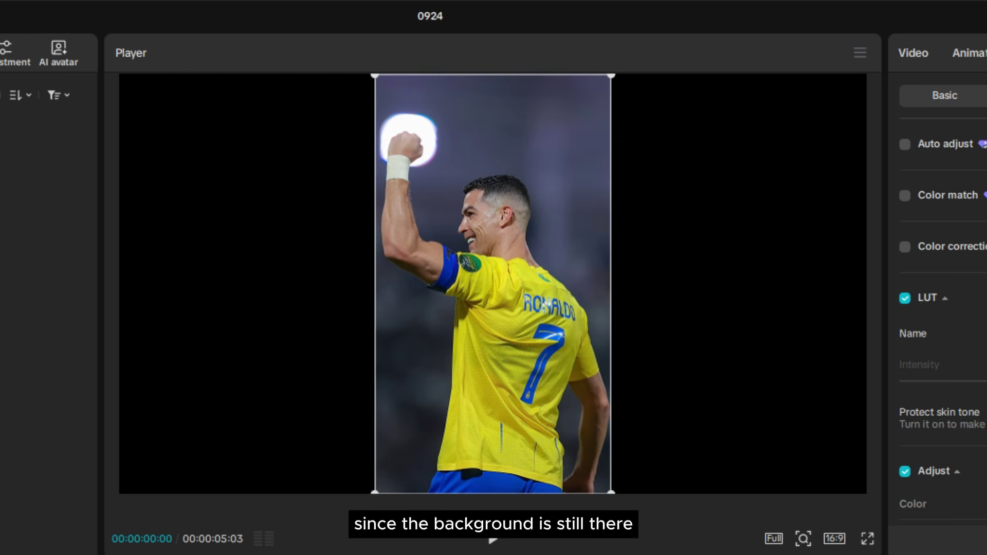
Remove the photo's background with Auto removal.
left_click(973, 53)
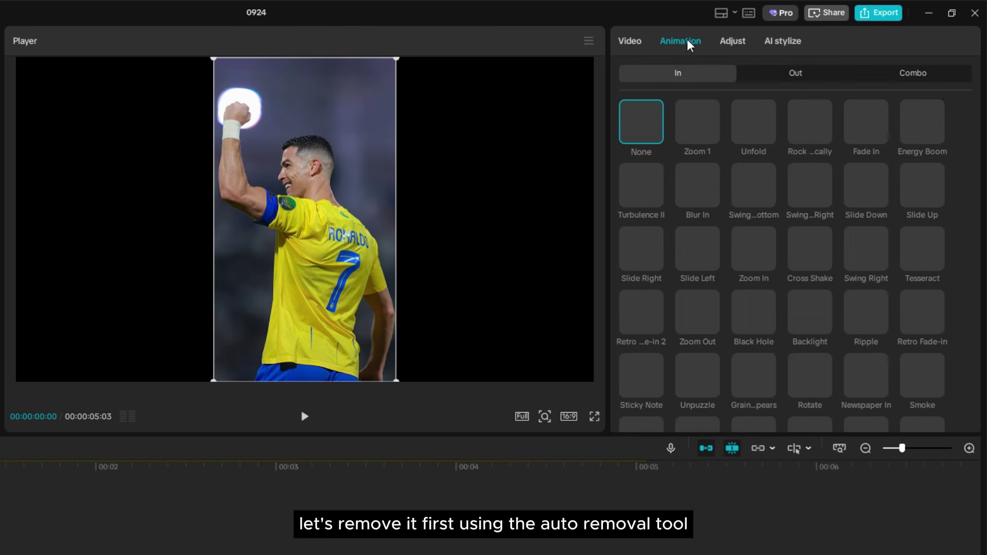
left_click(631, 41)
left_click(745, 73)
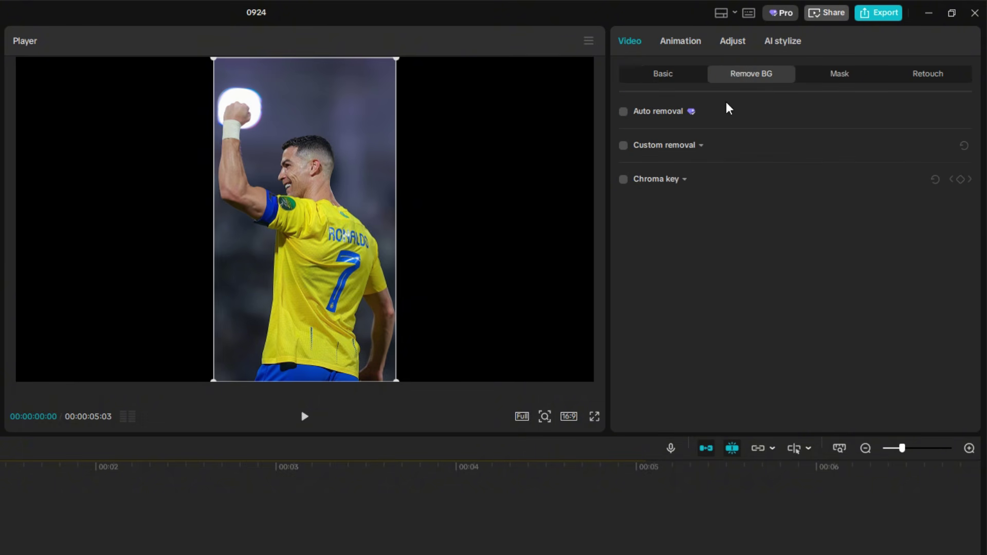
left_click(623, 112)
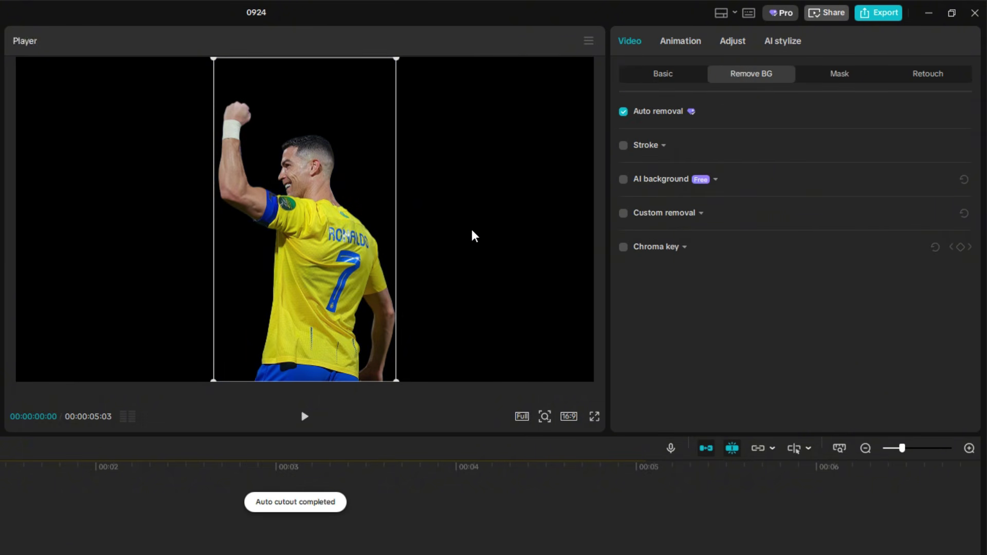
Enlarge the cutout photo to about 145% and reposition it in the left half of the frame.
left_click_drag(340, 268, 335, 268)
left_click_drag(532, 346, 442, 346)
left_click(969, 101)
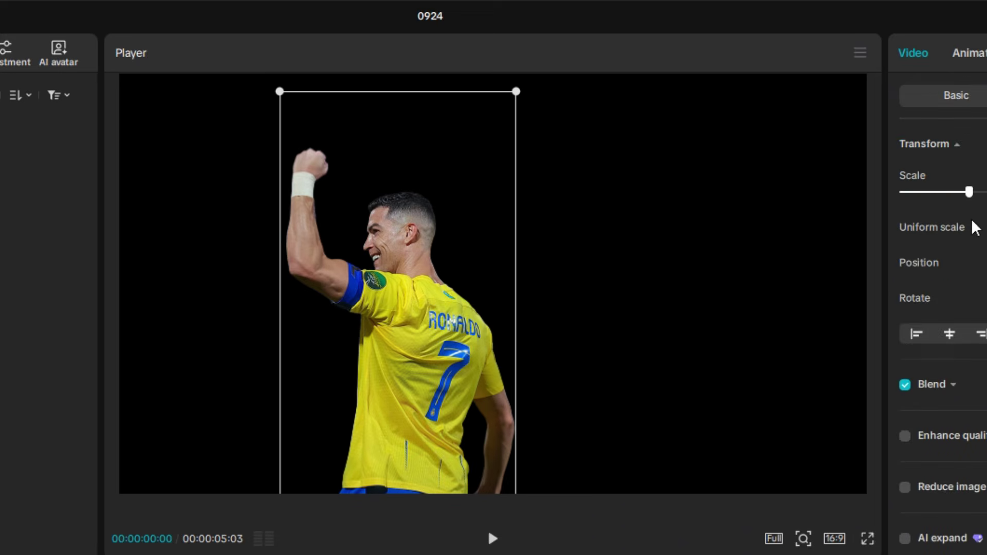
left_click_drag(970, 192, 986, 192)
left_click_drag(463, 401, 441, 425)
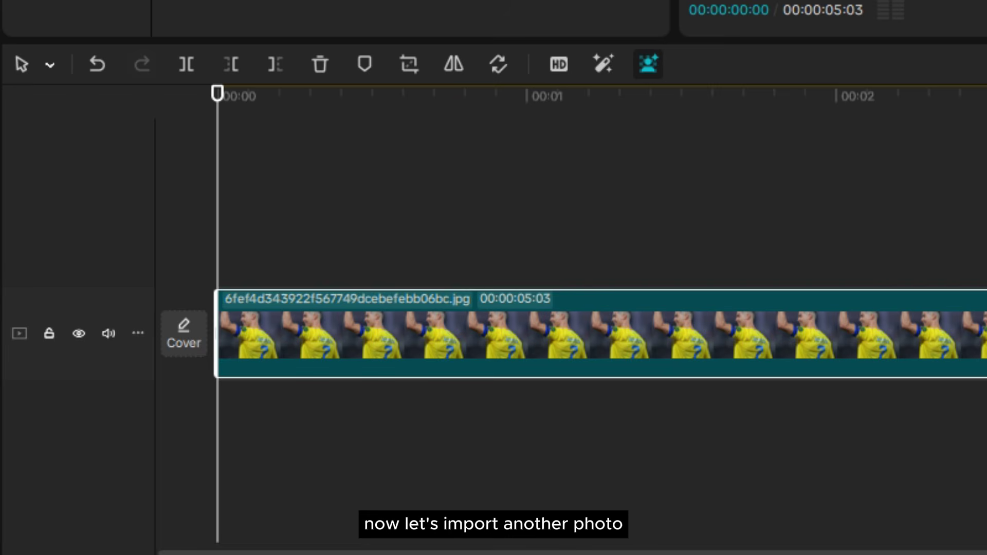
Add the Ronaldo-celebrates photo on a track above the cutout and crop it to a 3:4 ratio.
left_click_drag(411, 15, 461, 247)
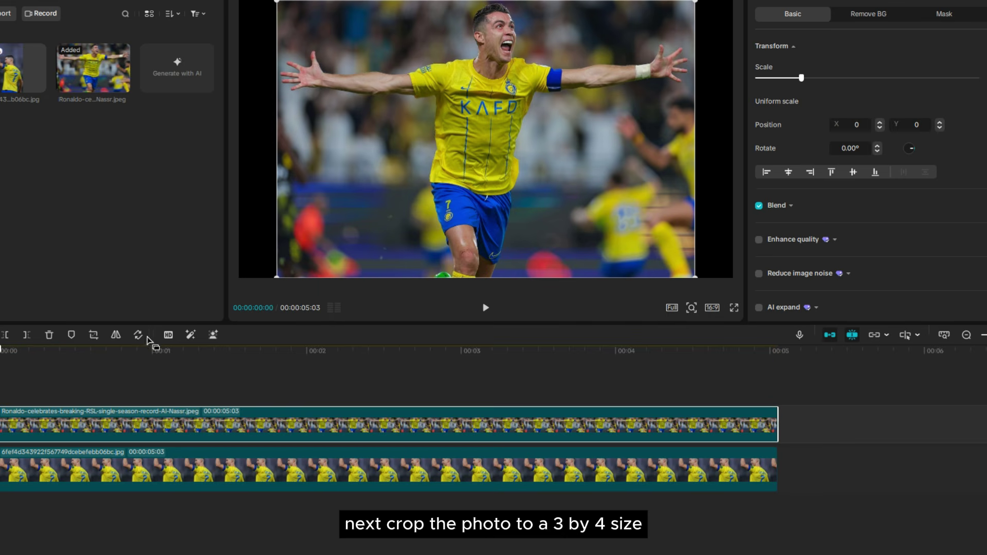
left_click(97, 335)
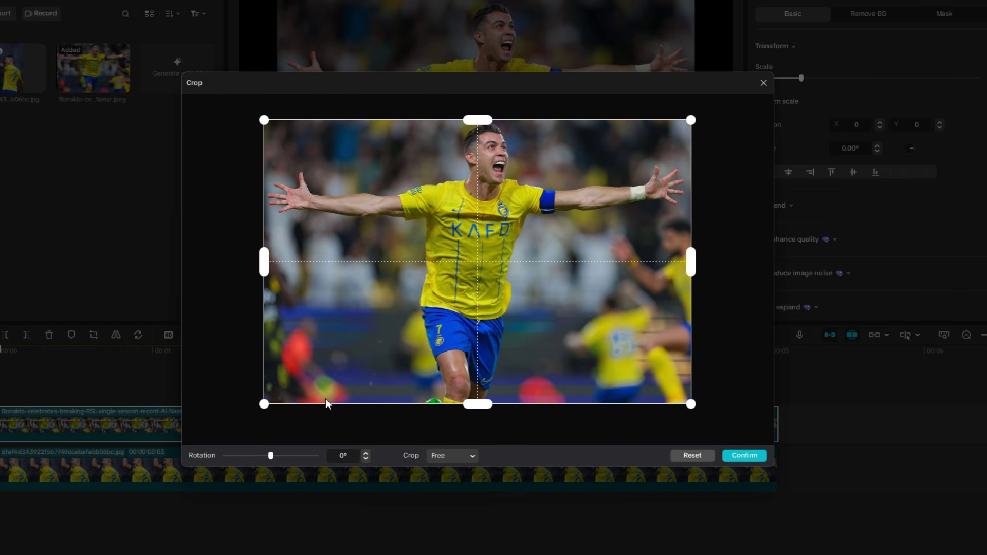
left_click(455, 457)
left_click(464, 381)
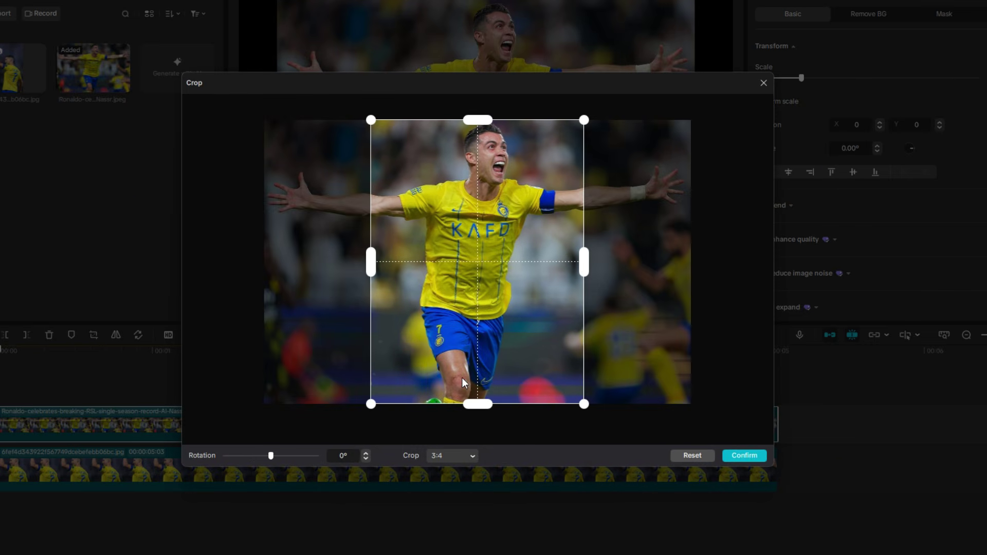
left_click(749, 456)
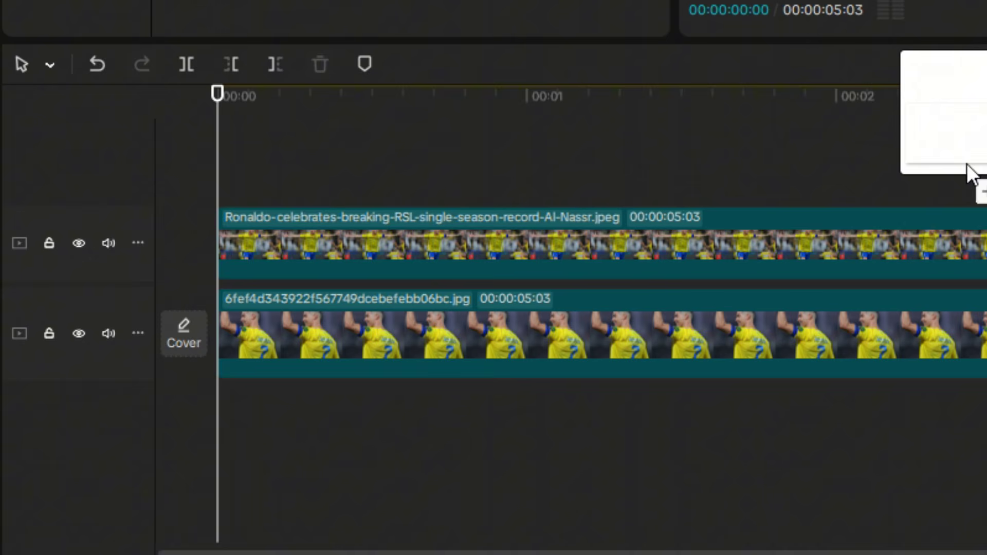
Place the white image New Project (1).jpg on a track between the celebration photo and the cutout.
left_click_drag(378, 388, 108, 416)
left_click_drag(431, 226, 411, 224)
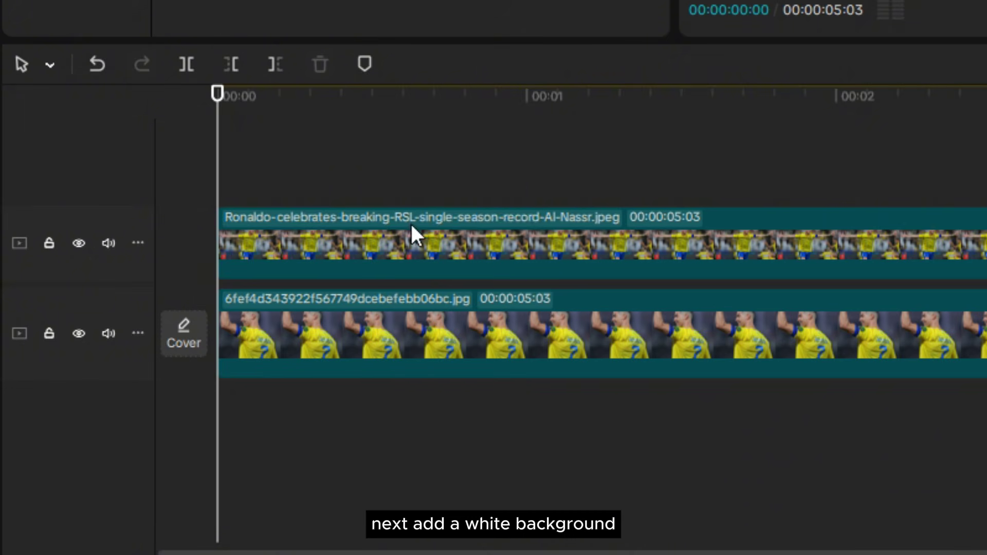
left_click_drag(367, 284, 352, 226)
Crop the white background to 3:4 and shrink it to a thin border around the celebration photo.
left_click(522, 297)
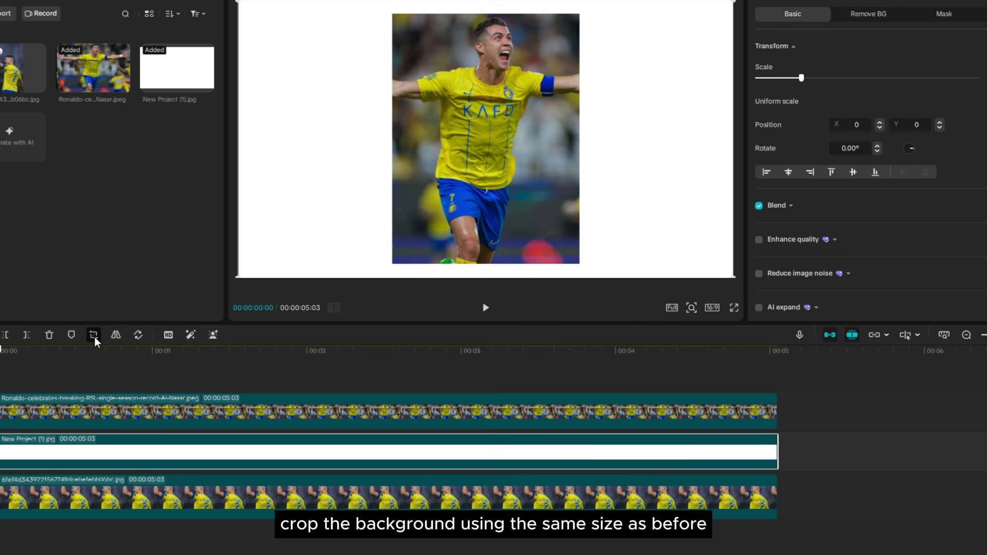
left_click(94, 335)
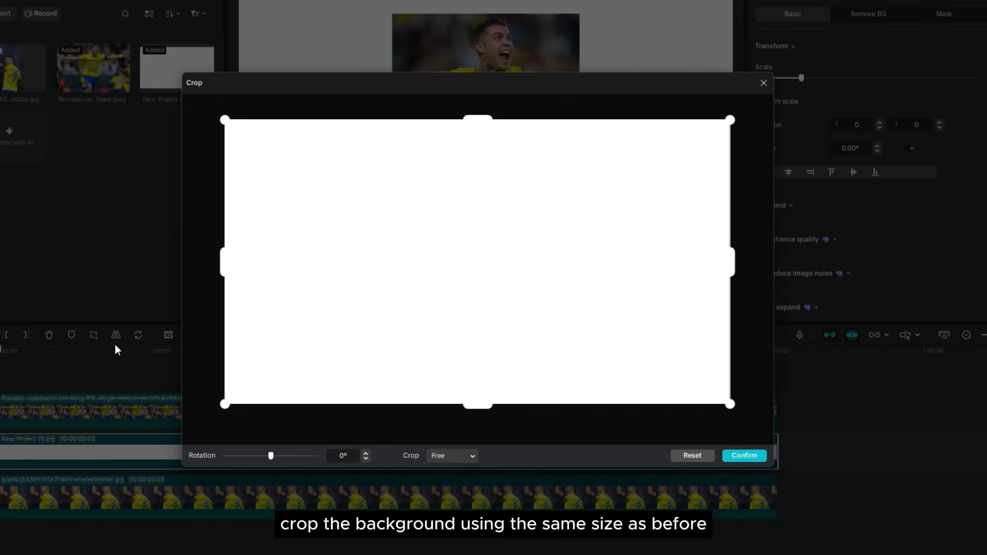
left_click(454, 455)
left_click(458, 406)
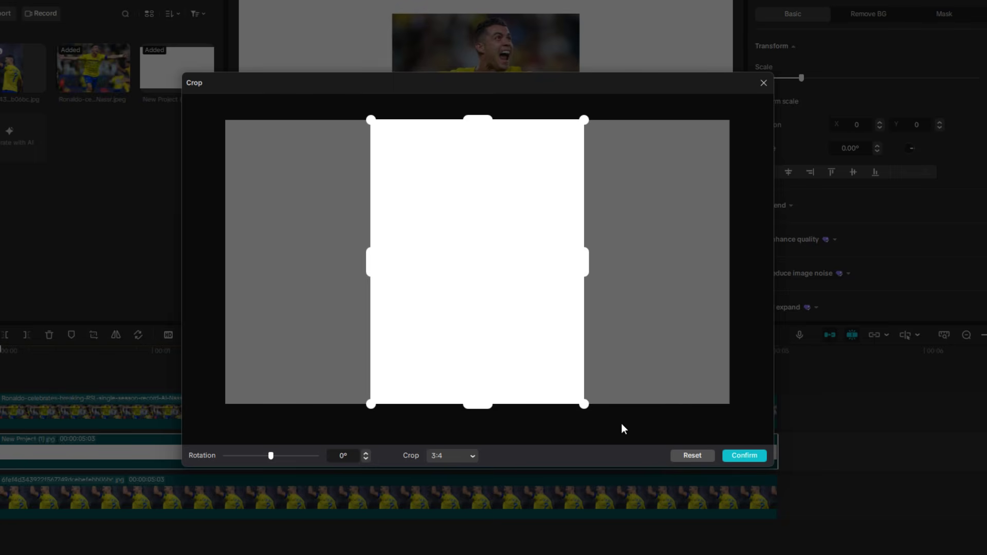
left_click(744, 456)
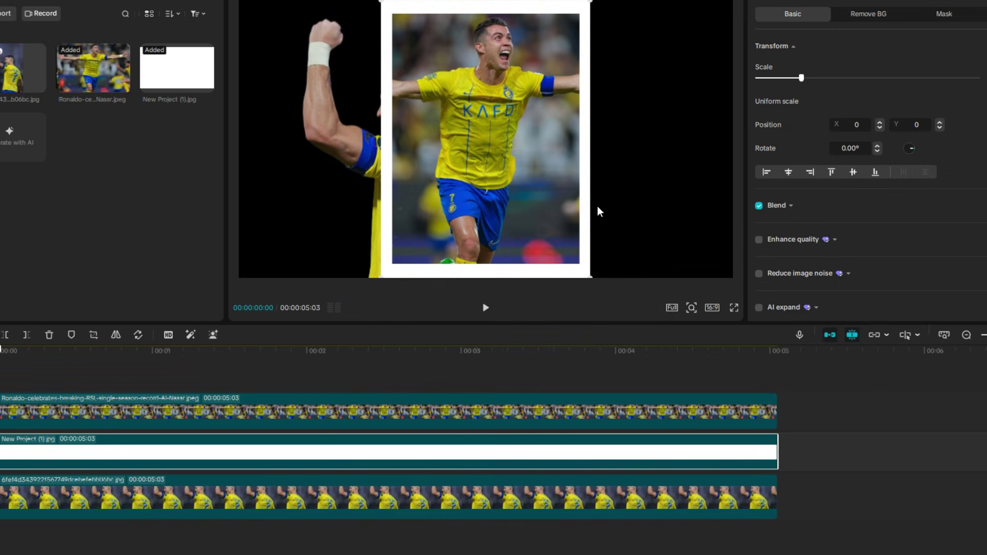
left_click_drag(592, 6, 584, 12)
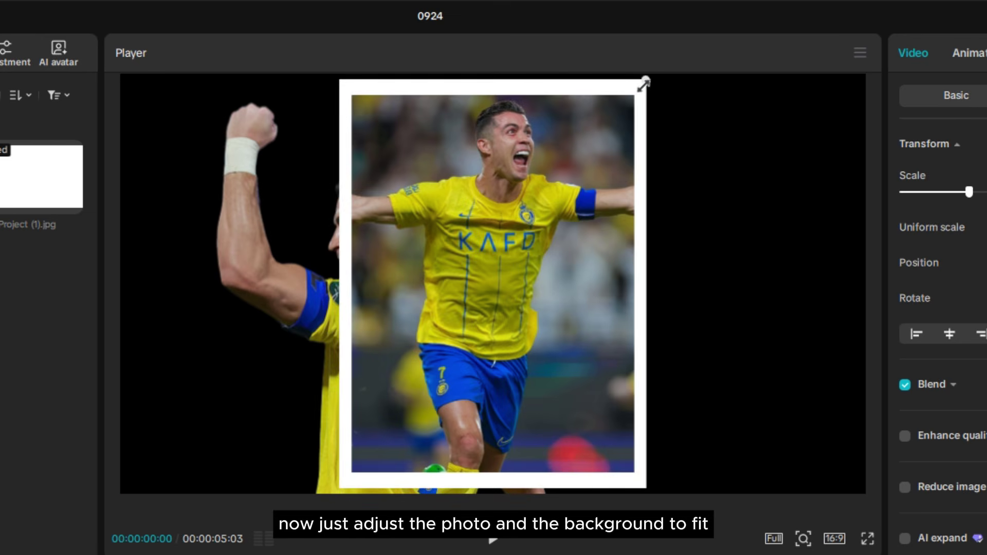
left_click_drag(640, 92, 640, 92)
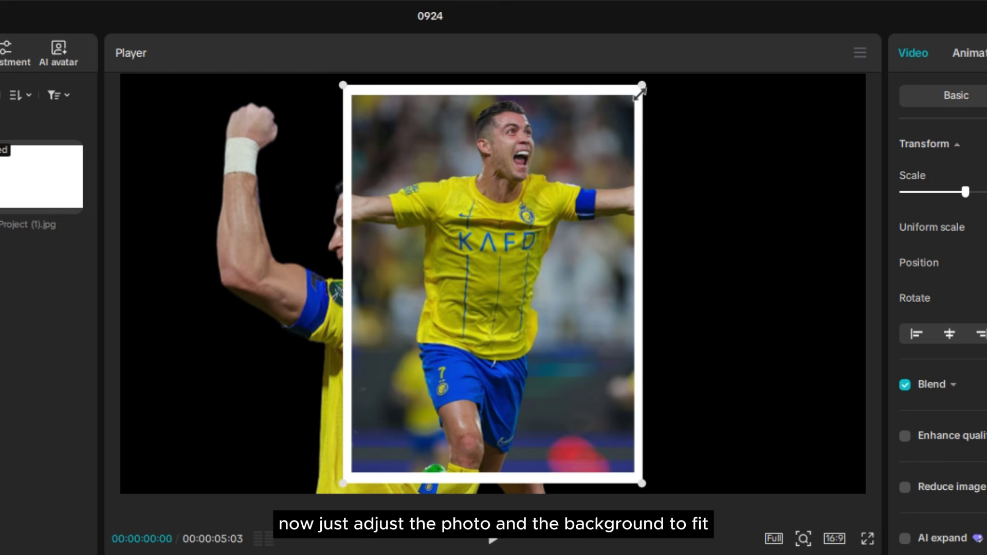
Combine the celebration photo and white background into a compound clip and duplicate it on the track above.
left_click_drag(737, 165, 597, 296)
key("alt+g")
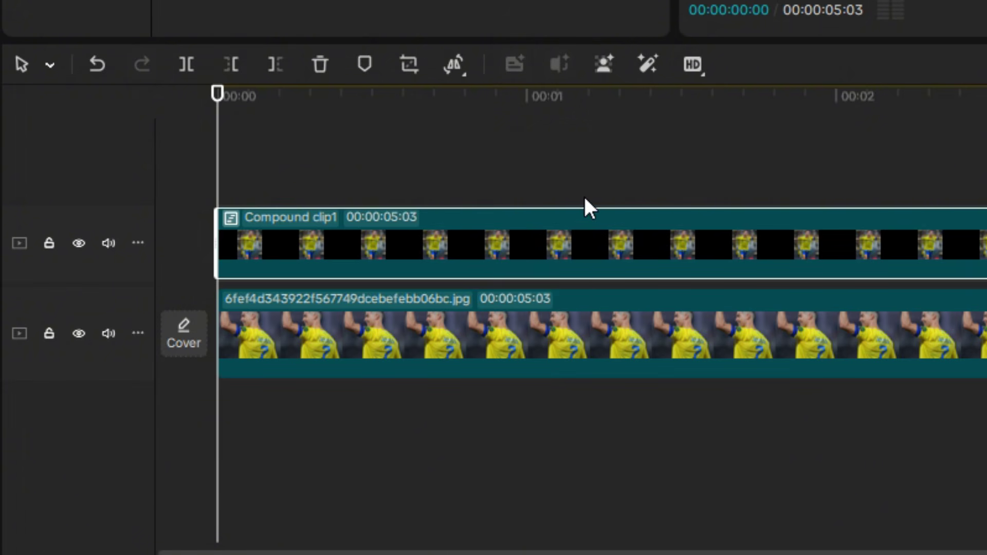
key("ctrl+c")
key("ctrl+v")
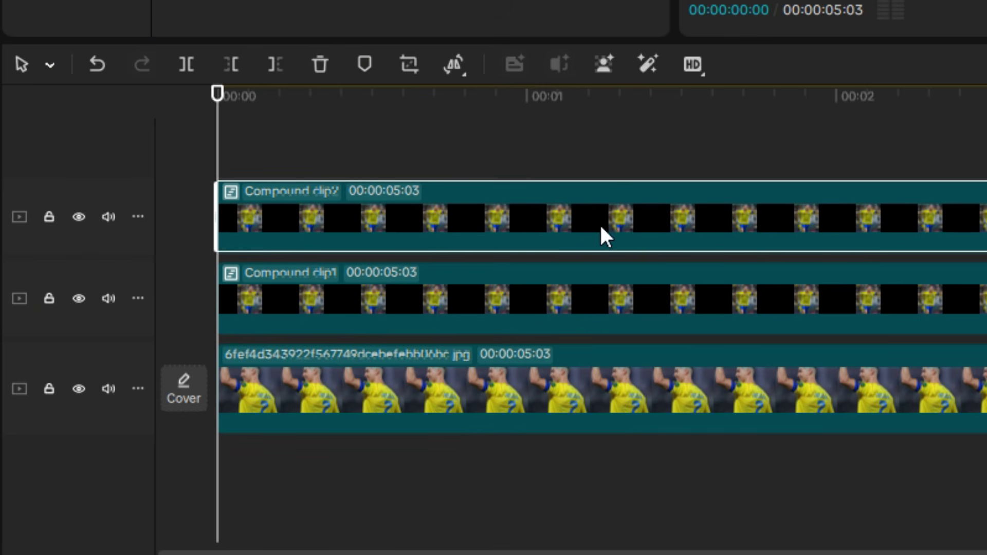
Replace the photo inside the duplicated compound clip with the picture of the player pointing upward, keeping the original video effect.
double_click(563, 216)
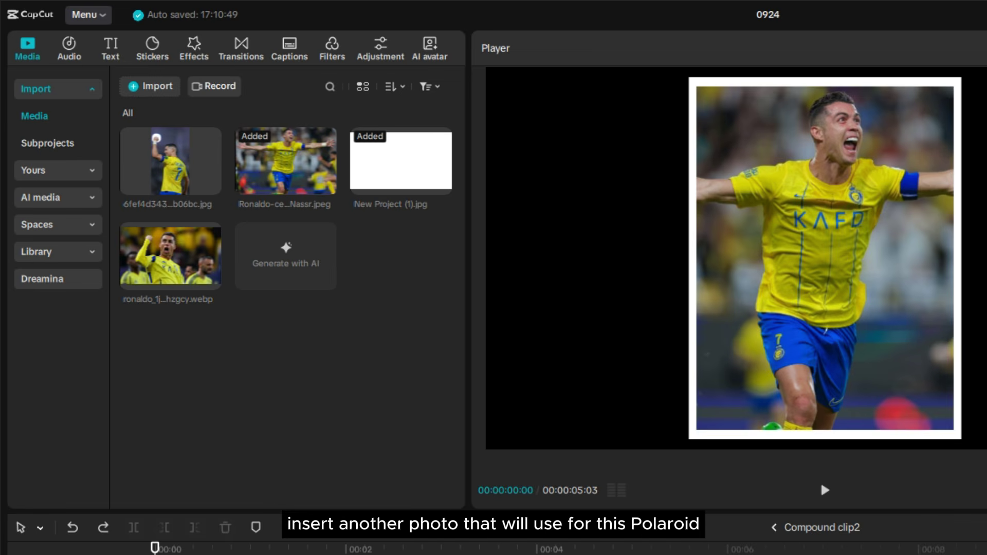
left_click_drag(463, 396, 373, 426)
left_click_drag(282, 278, 232, 554)
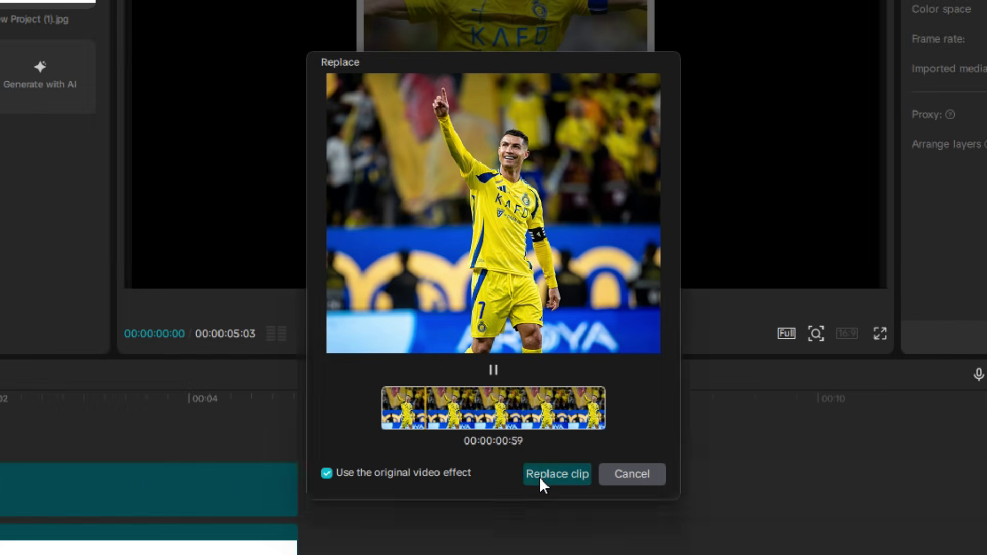
left_click(539, 474)
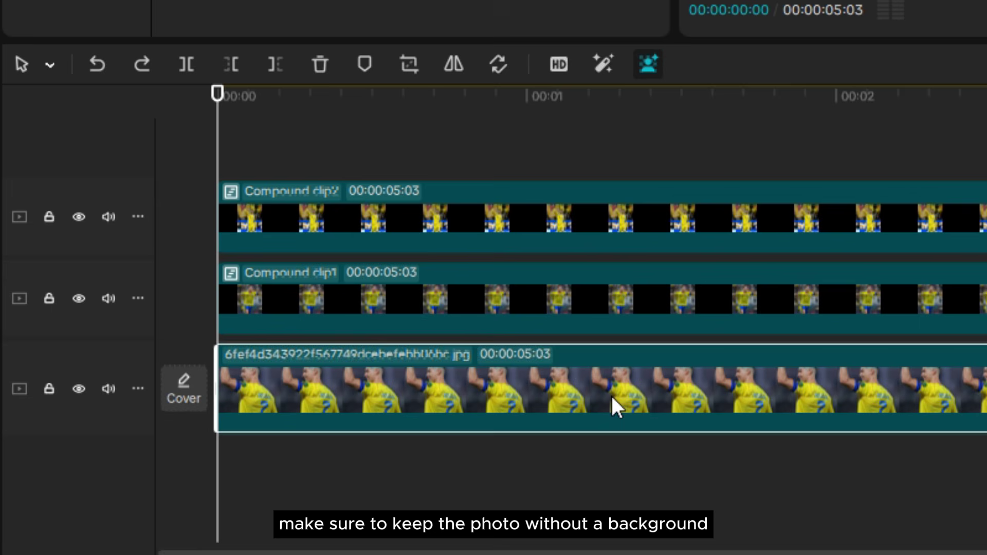
Move the cutout photo to the topmost track and scale down the second framed photo beside the first one.
left_click_drag(612, 403, 602, 189)
left_click(611, 286)
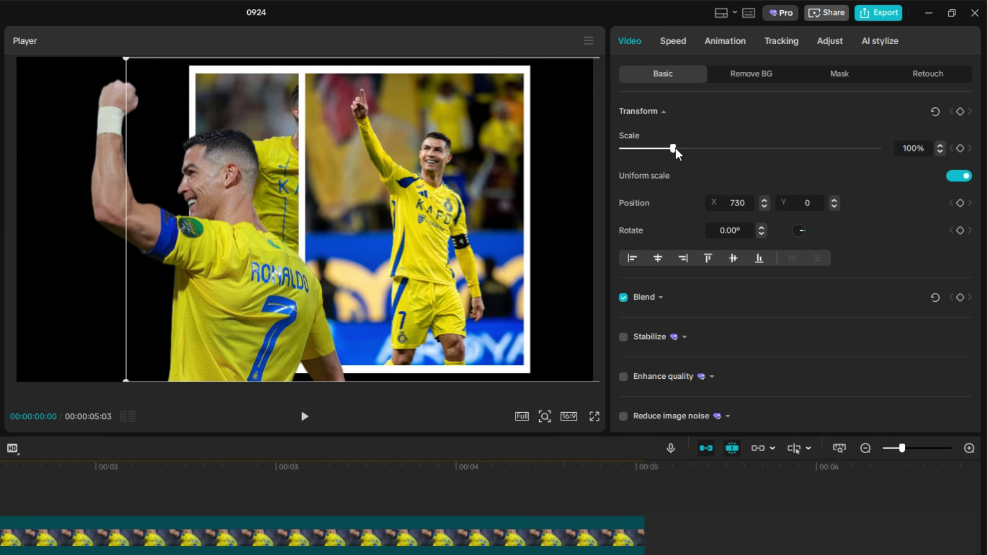
left_click_drag(674, 149, 658, 150)
Scale the first framed photo to about 73% and raise it to about Y 101.
left_click(12, 520)
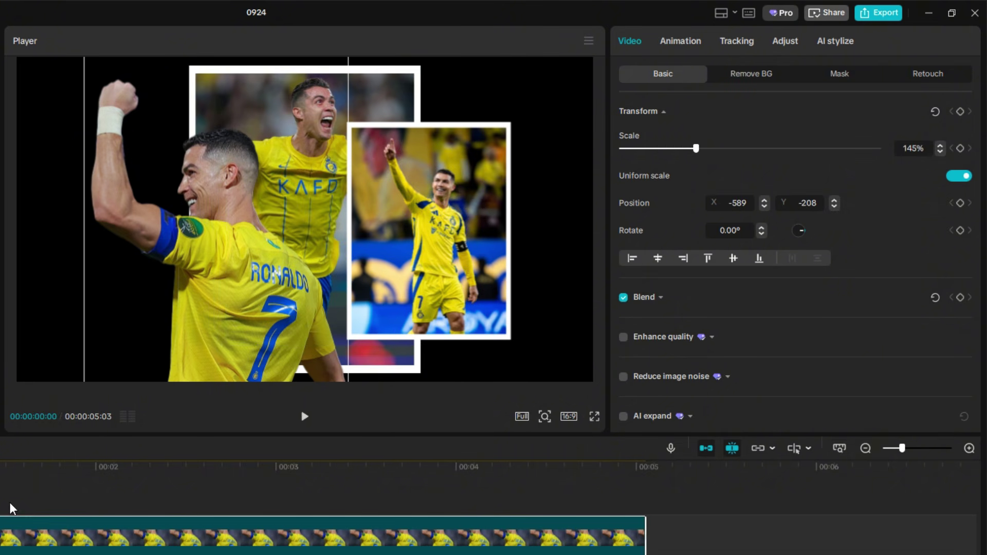
left_click(154, 553)
left_click(154, 554)
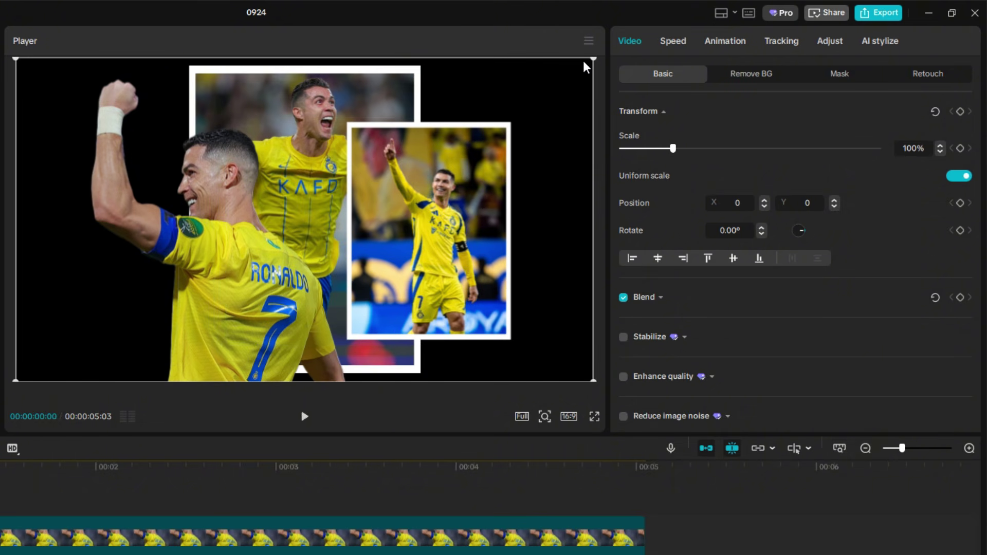
left_click_drag(592, 58, 460, 126)
left_click_drag(308, 174, 307, 164)
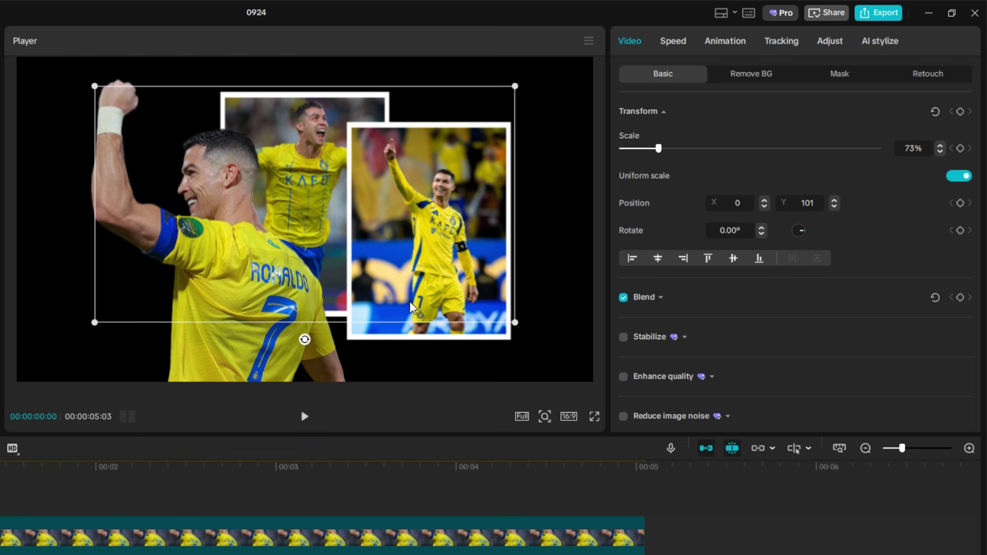
Lower the second framed photo slightly and shift the cutout left to about X -761, Y -201.
left_click_drag(461, 281, 462, 308)
left_click_drag(407, 275, 411, 274)
left_click(15, 539)
left_click_drag(277, 274, 248, 274)
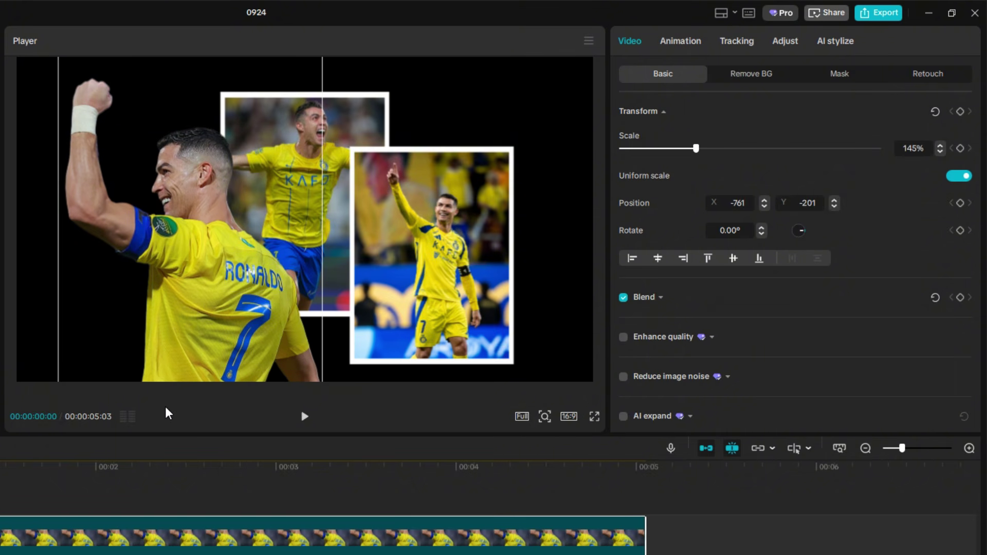
Shrink the second framed photo slightly.
left_click(436, 233)
left_click_drag(233, 139, 236, 147)
left_click(466, 117)
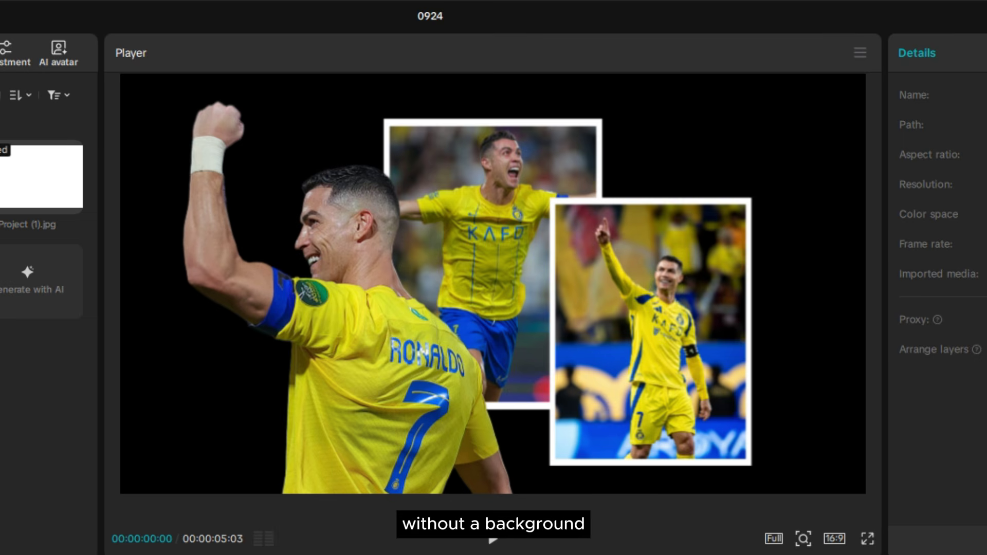
Duplicate the cutout photo layer and offset the lower copy slightly to the right, to about X -680, Y -227.
left_click(439, 227)
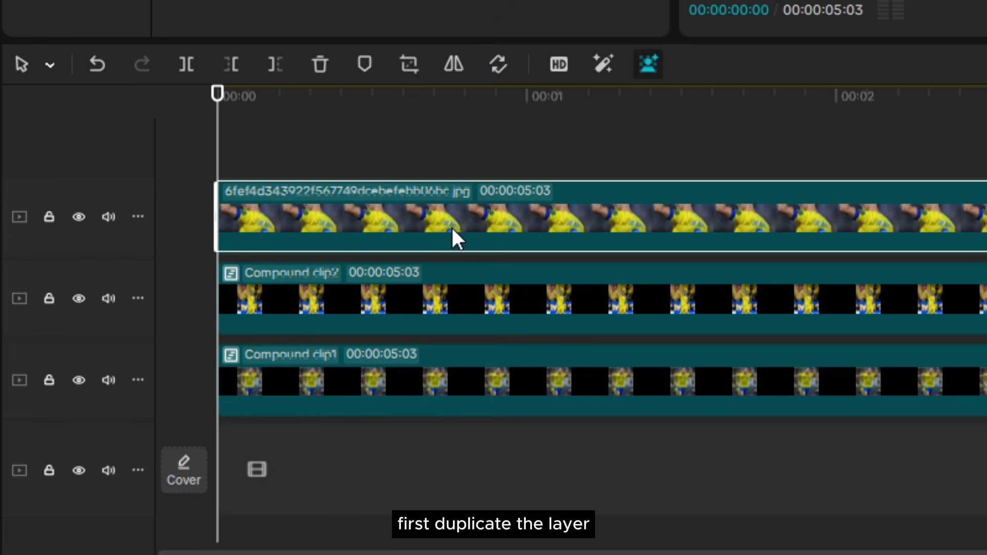
key("ctrl+c")
key("ctrl+v")
left_click(465, 282)
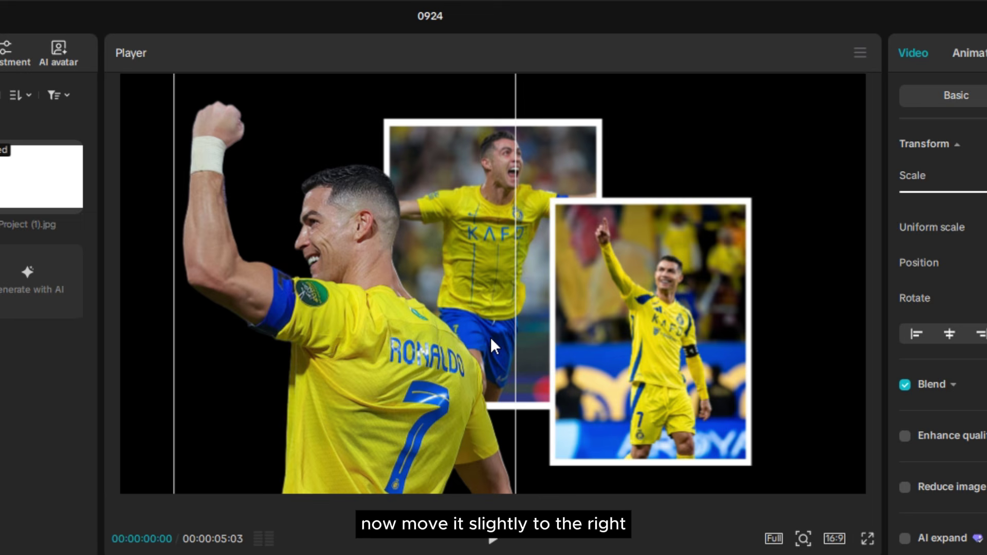
left_click_drag(490, 338, 507, 342)
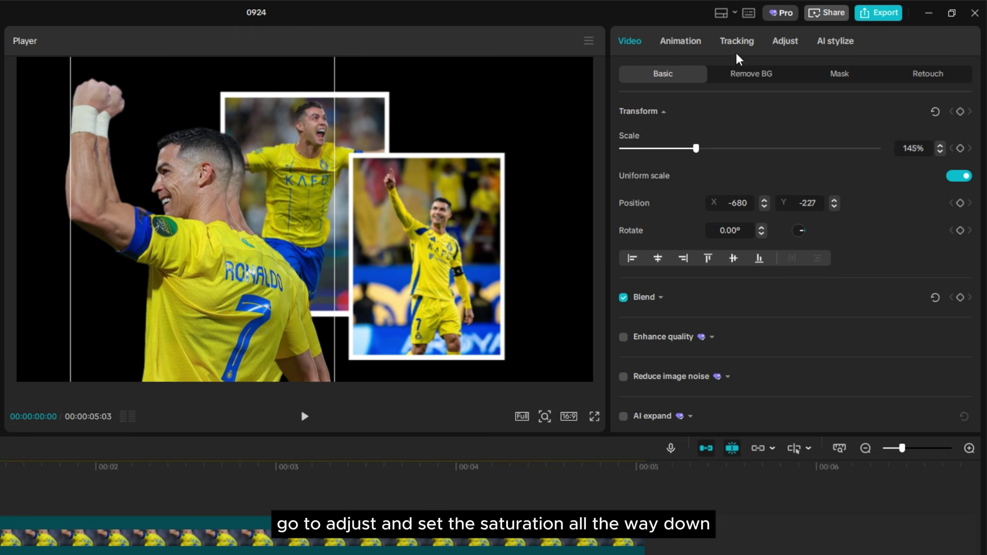
Set the saturation of the offset cutout copy to -50.
left_click(792, 43)
scroll(724, 178, "down", 5)
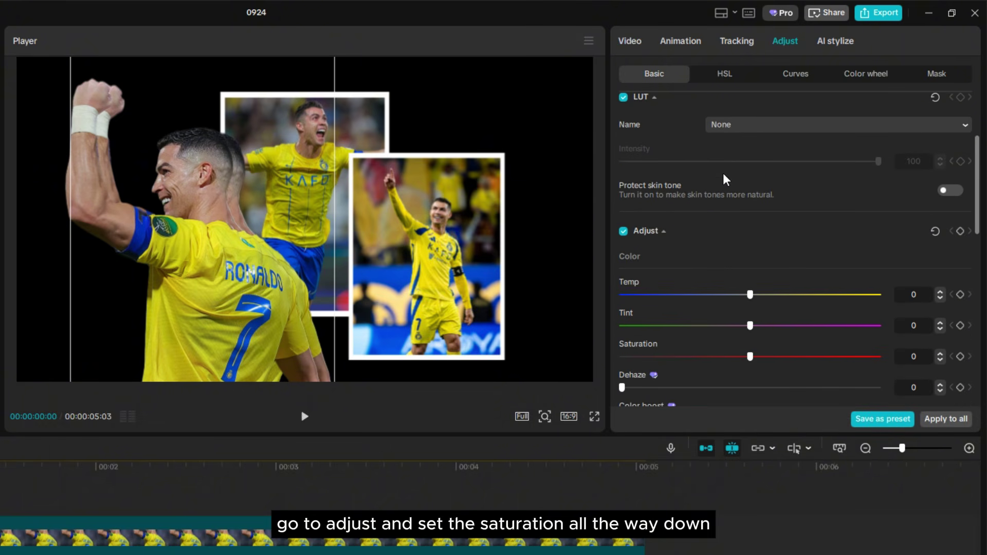
scroll(715, 298, "down", 2)
left_click_drag(707, 277, 562, 299)
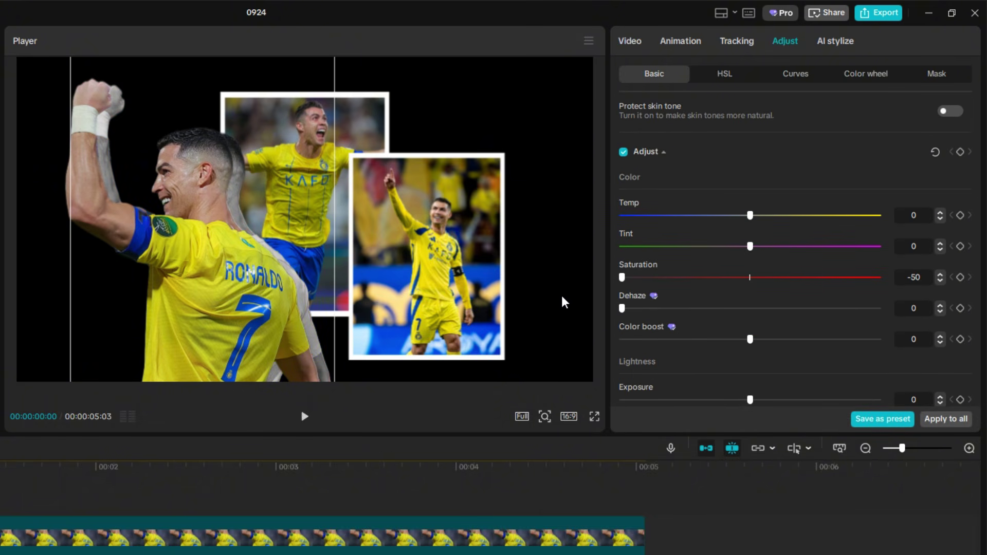
Pull the white point of the copy's Luma curve down to zero to turn it into a black shadow.
left_click(800, 75)
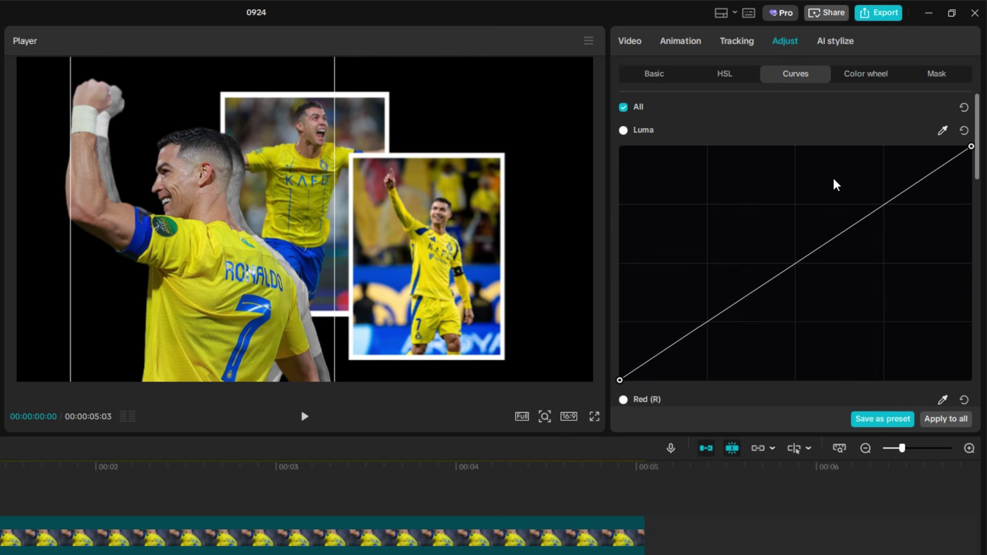
left_click_drag(968, 143, 972, 380)
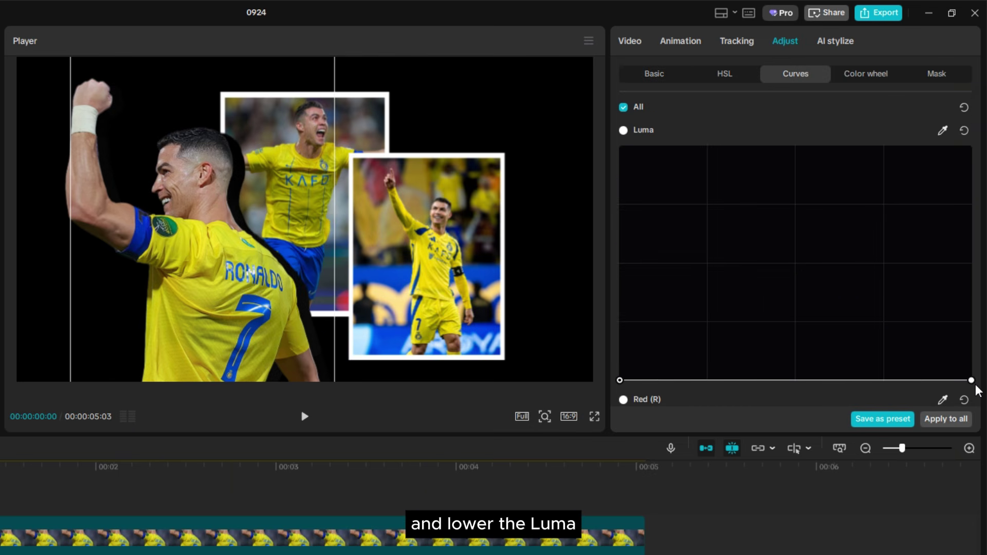
left_click(627, 41)
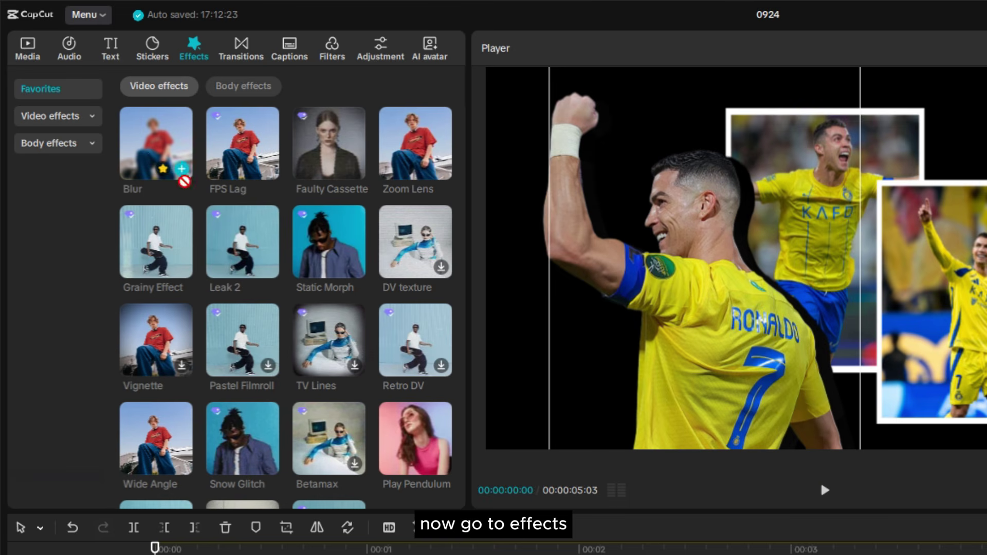
Apply the Blur video effect to the black shadow layer with a blur of 77 and open that layer's blend settings.
left_click_drag(155, 146, 461, 299)
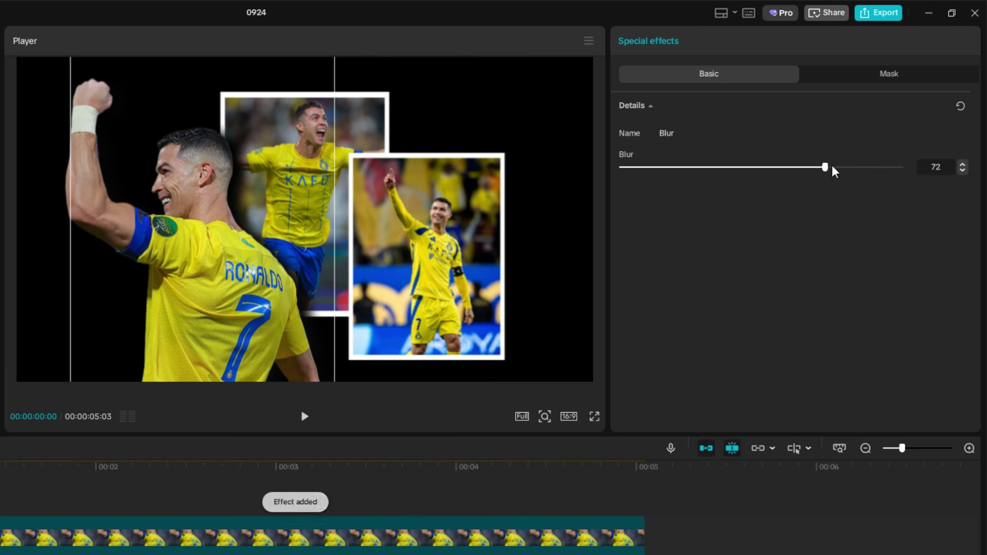
left_click_drag(830, 167, 836, 167)
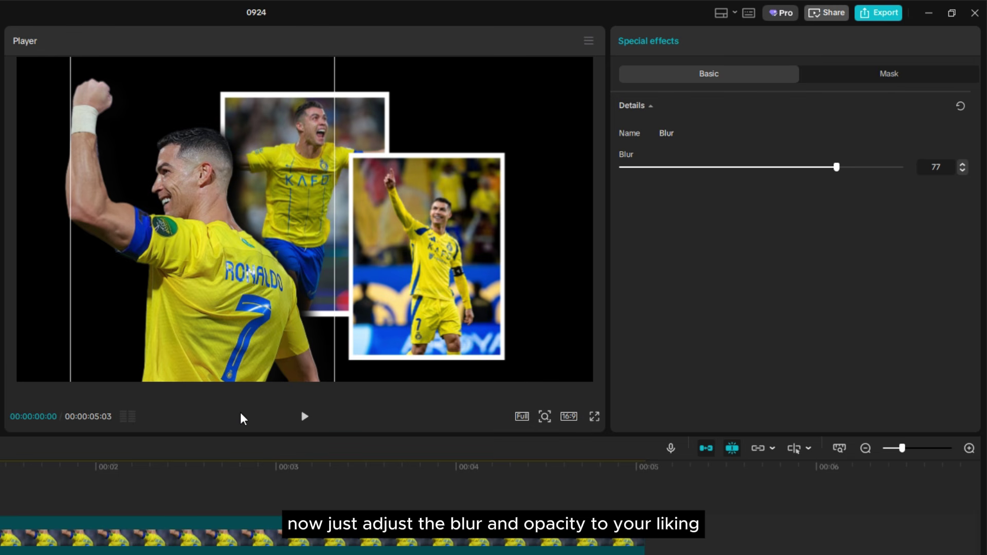
left_click(147, 542)
scroll(719, 205, "down", 2)
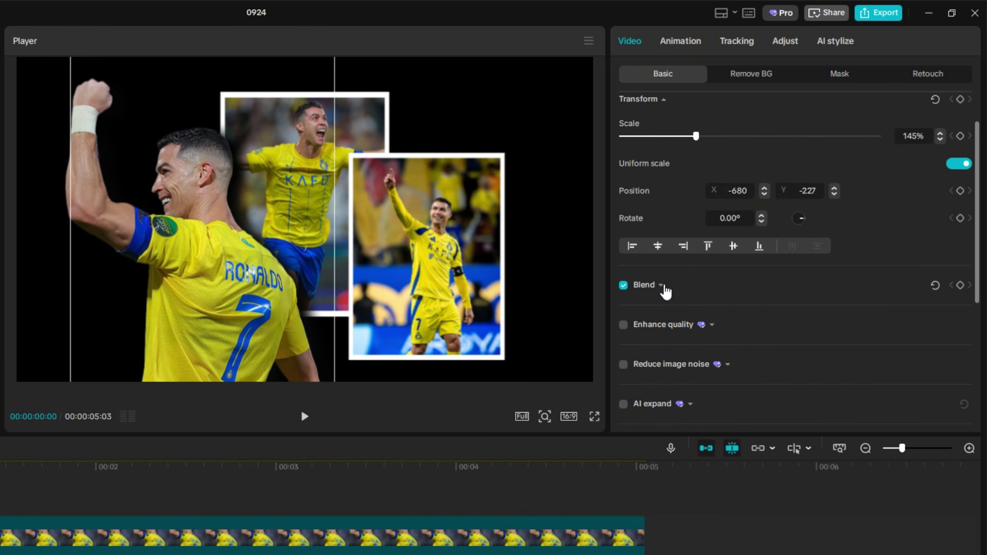
left_click(661, 286)
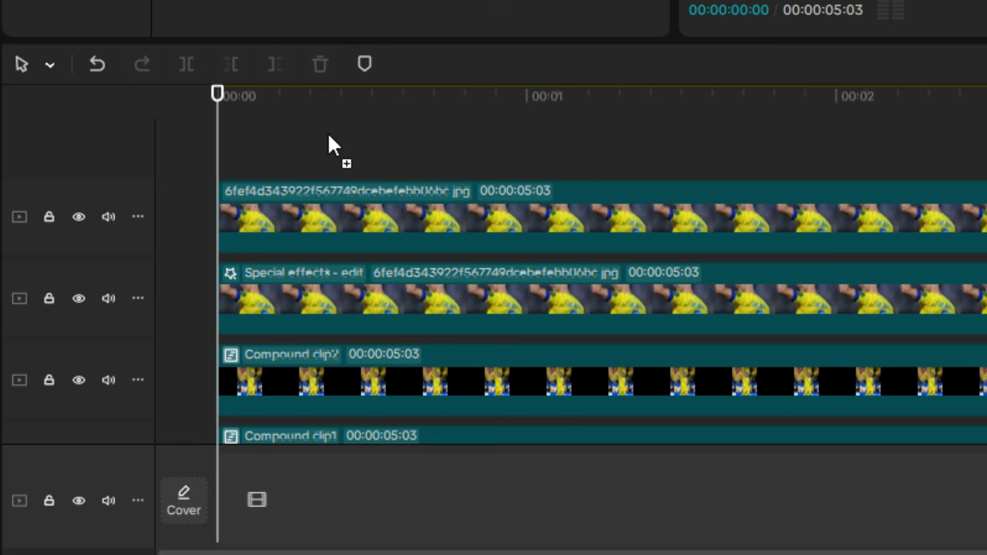
Add a default text layer above the photos, shrink it into the frame's empty upper-right area and set its font to Anton.
left_click_drag(335, 148, 215, 170)
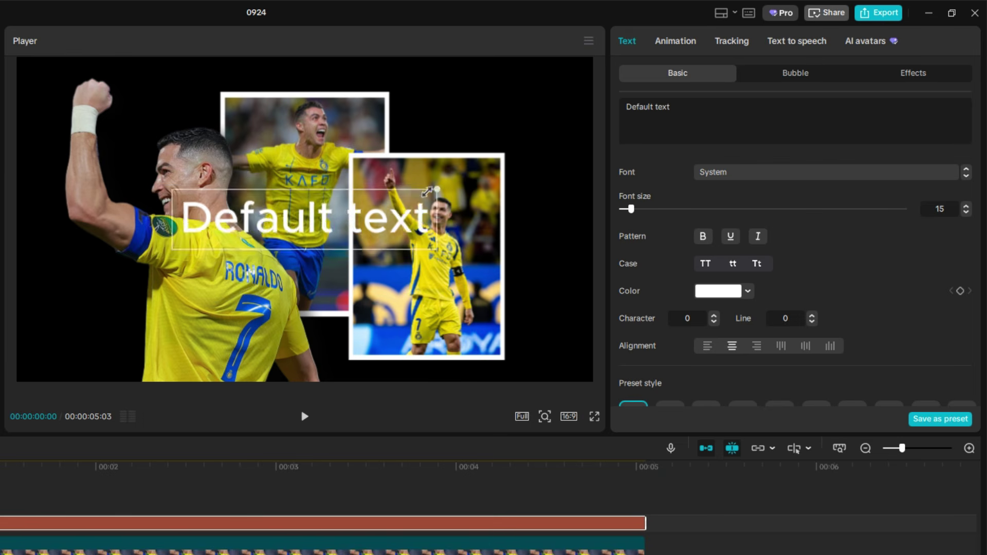
left_click_drag(427, 192, 554, 94)
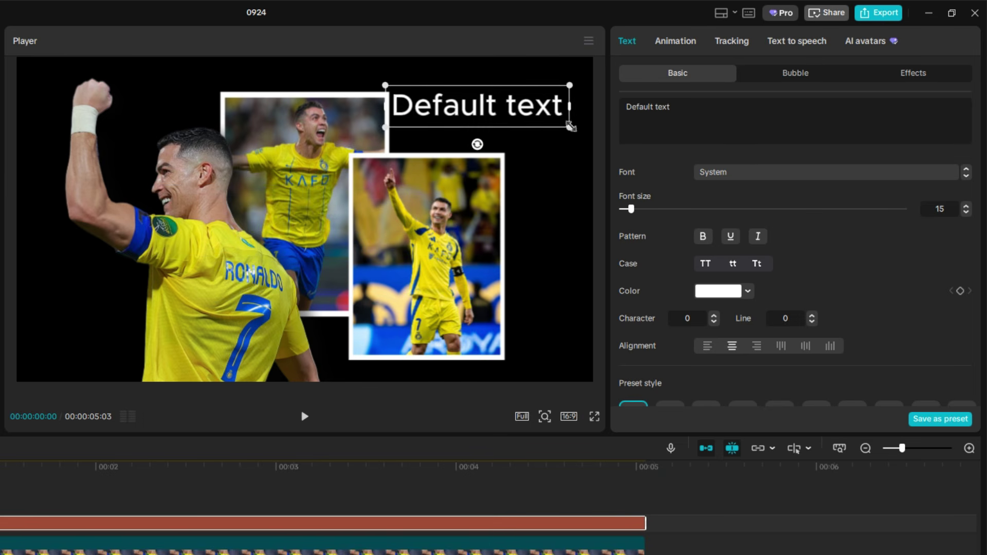
left_click(712, 170)
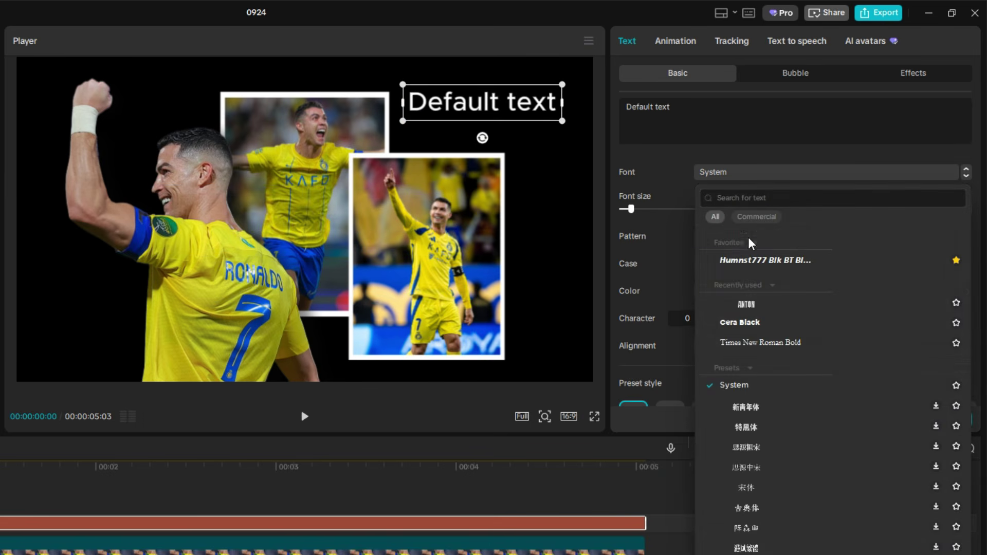
left_click(774, 332)
left_click(751, 197)
type("anton")
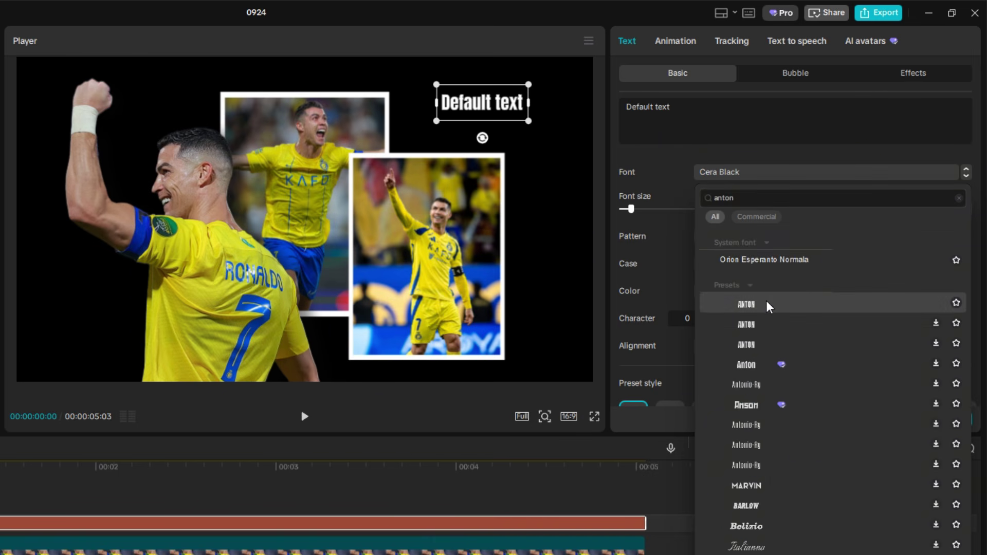
left_click(755, 304)
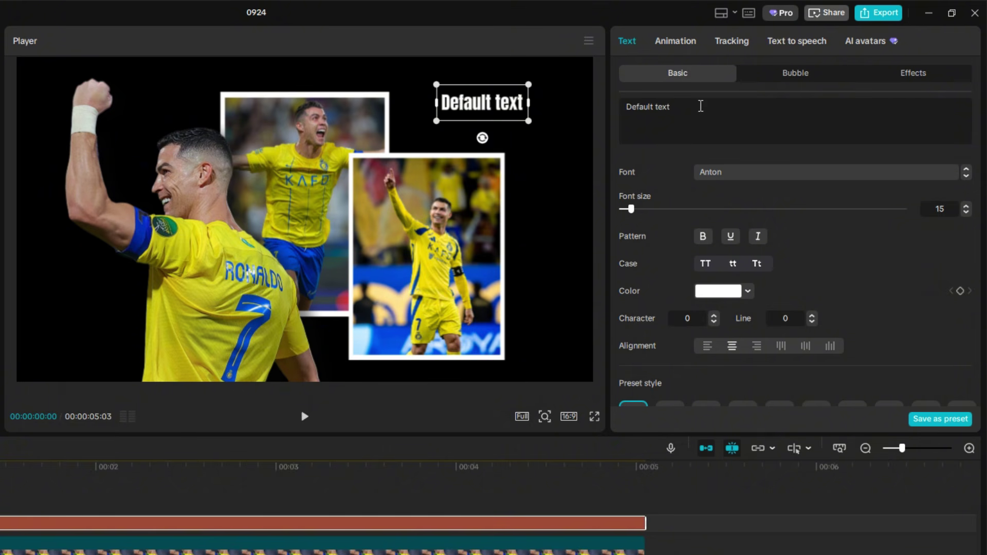
Change the text to CHRISTIANO with character spacing 2, and make it slightly smaller just above the second framed photo.
left_click_drag(701, 106, 597, 103)
type("CHRISTIANO")
left_click(714, 316)
left_click(714, 315)
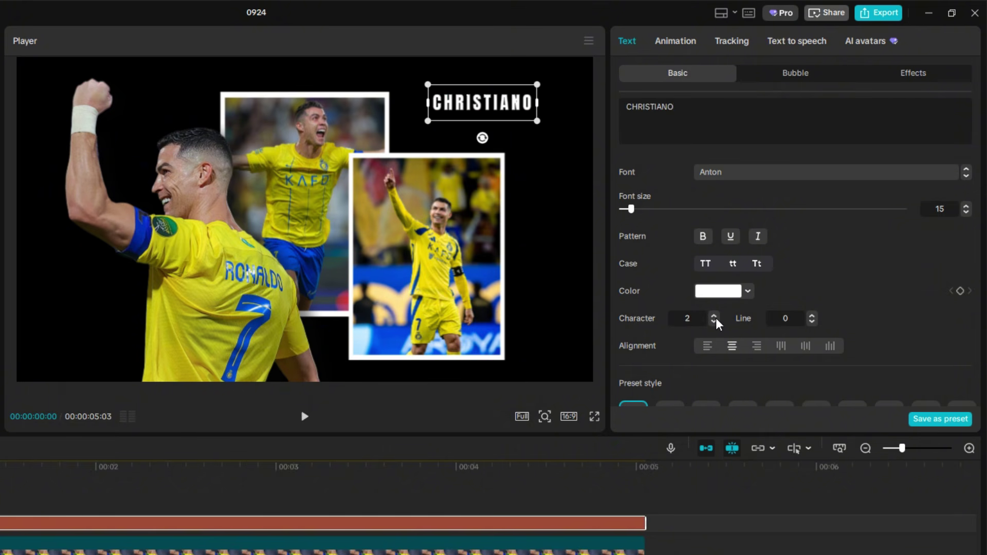
left_click_drag(538, 121, 505, 108)
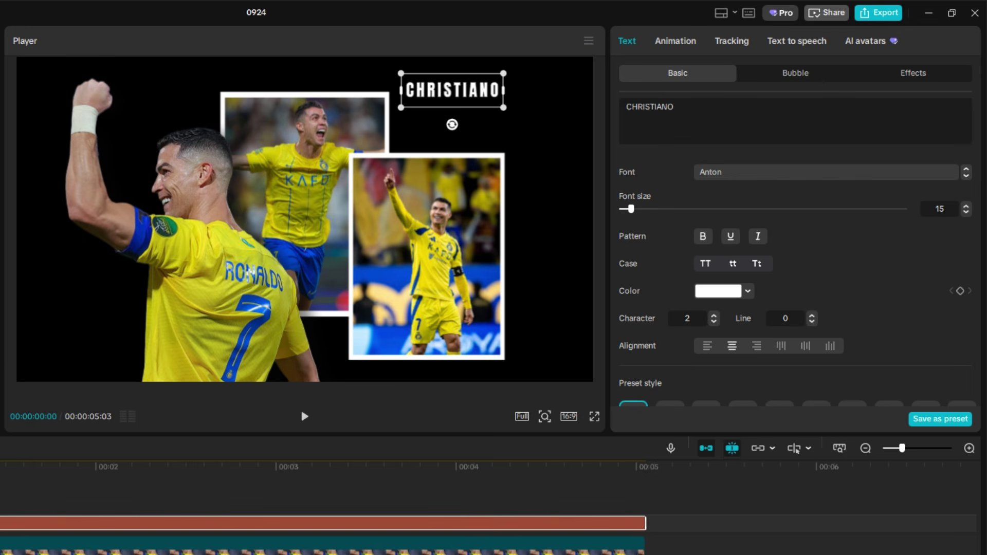
Duplicate the title as RONALDO and enlarge it directly beneath the CHRISTIANO line.
key("ctrl+v")
left_click_drag(700, 107, 591, 110)
type("RONALDO")
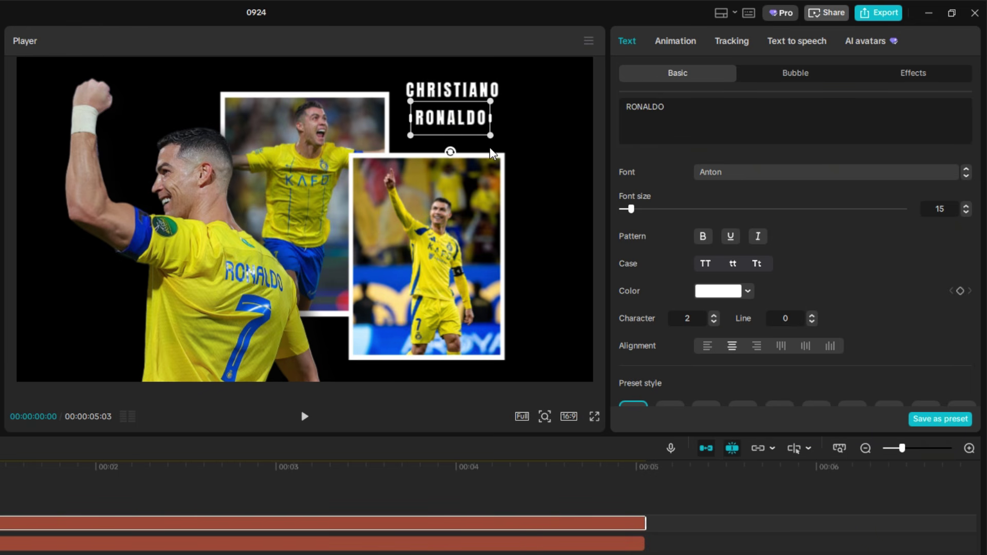
left_click_drag(492, 152, 567, 158)
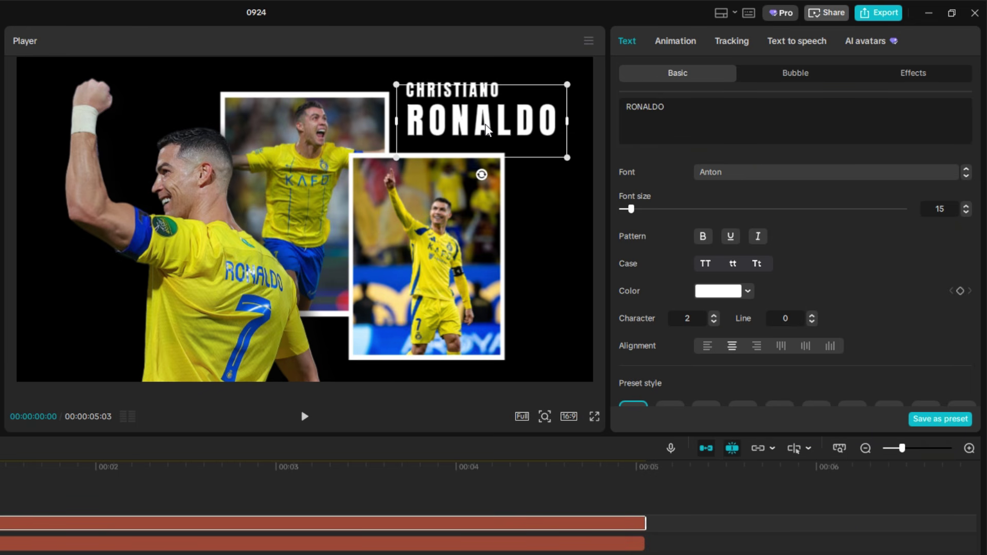
left_click(550, 221)
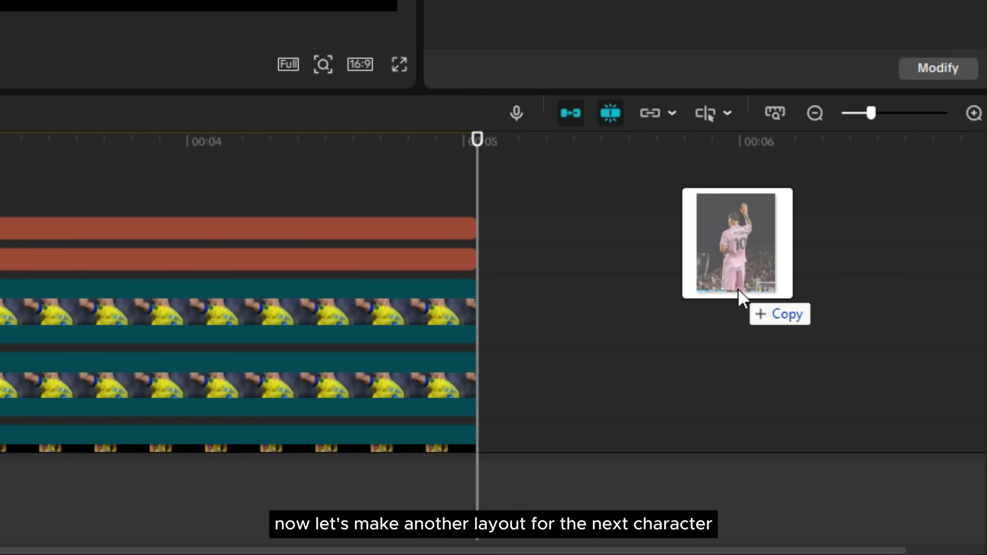
Add messi-miami11.jpg right after the first layout, extend it to 00:00:04:51 and remove its background automatically.
left_click_drag(741, 298, 689, 328)
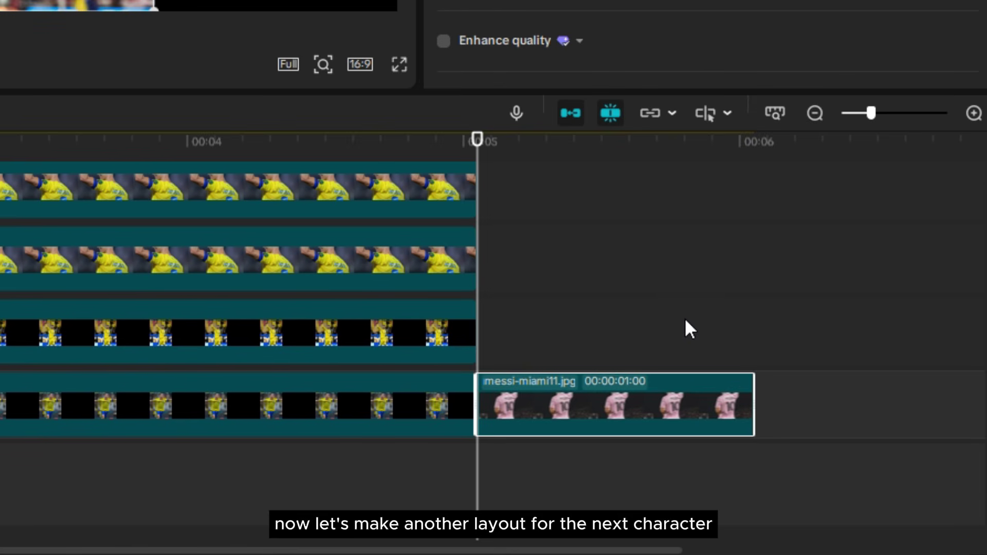
left_click_drag(725, 363, 961, 364)
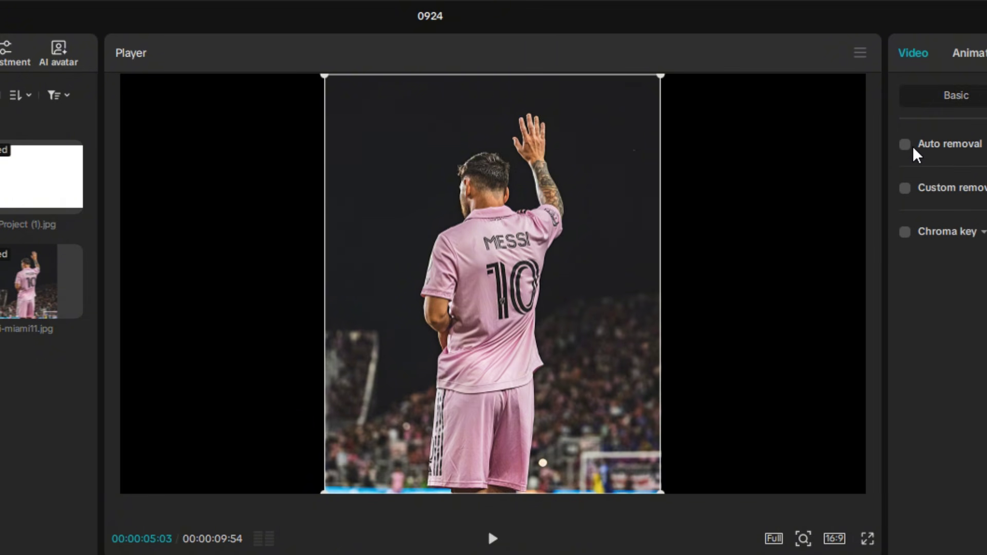
left_click(906, 146)
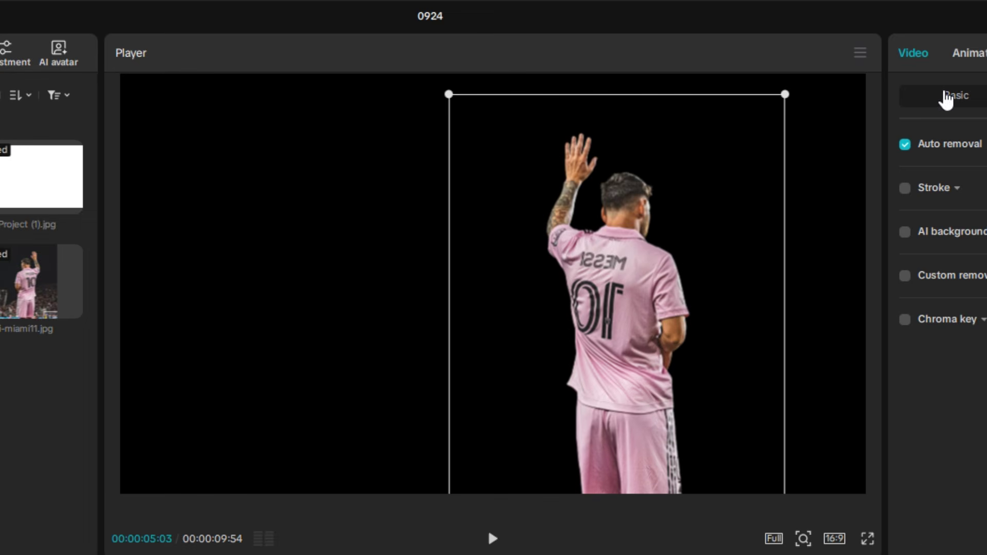
left_click(948, 97)
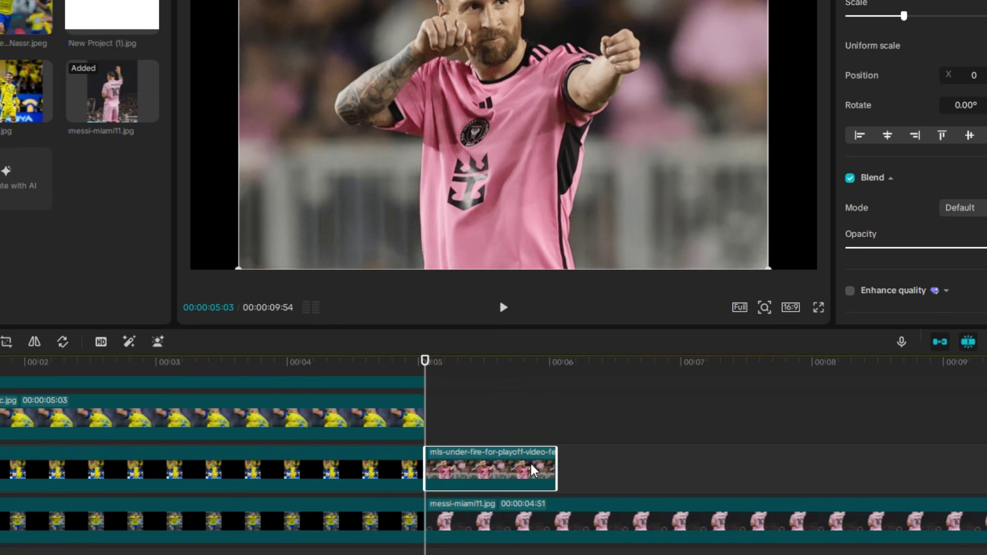
left_click_drag(555, 452, 984, 452)
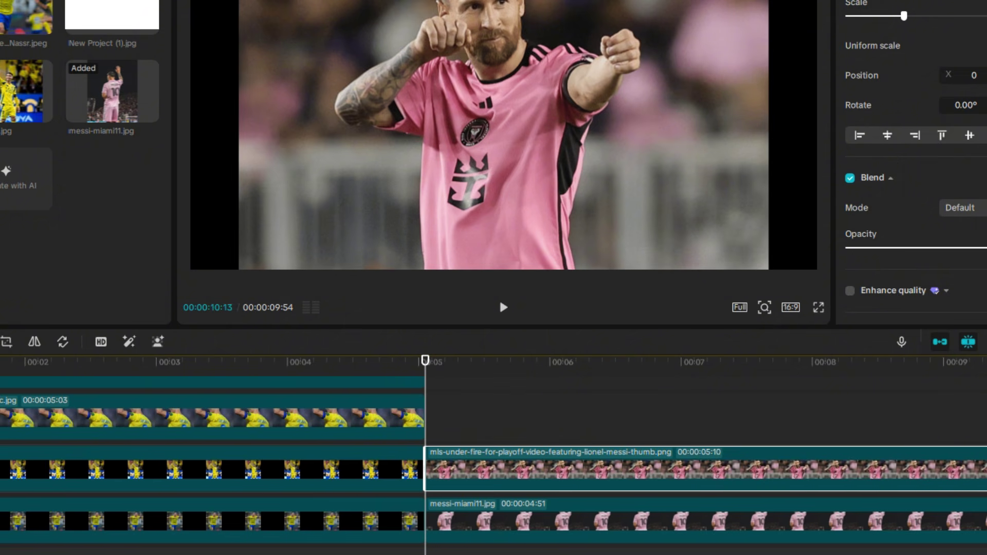
left_click(7, 342)
left_click(475, 494)
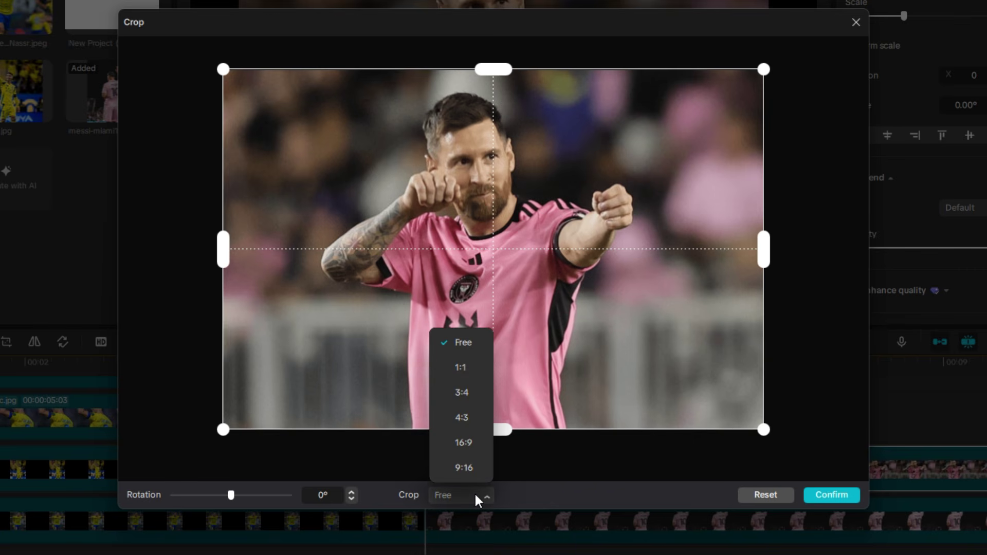
left_click(476, 396)
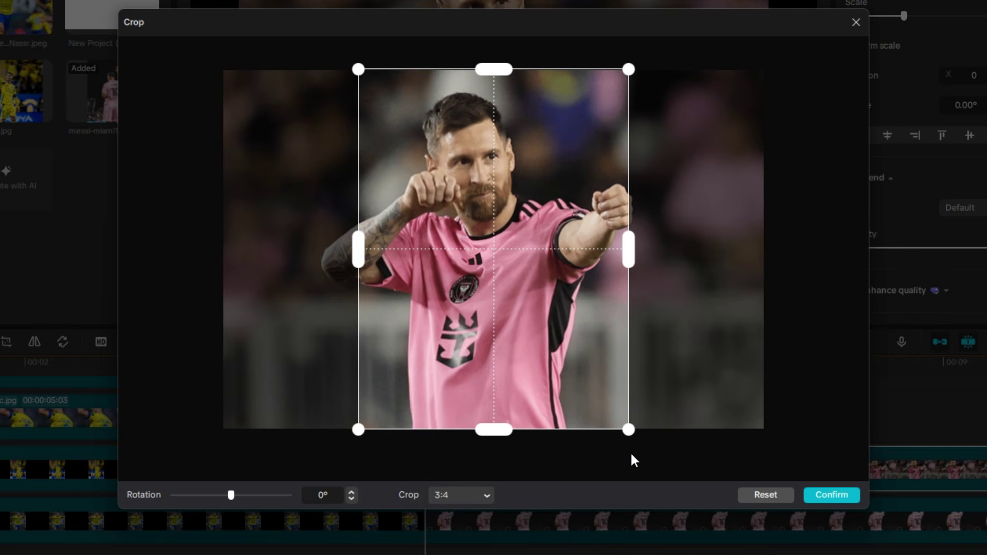
left_click(831, 494)
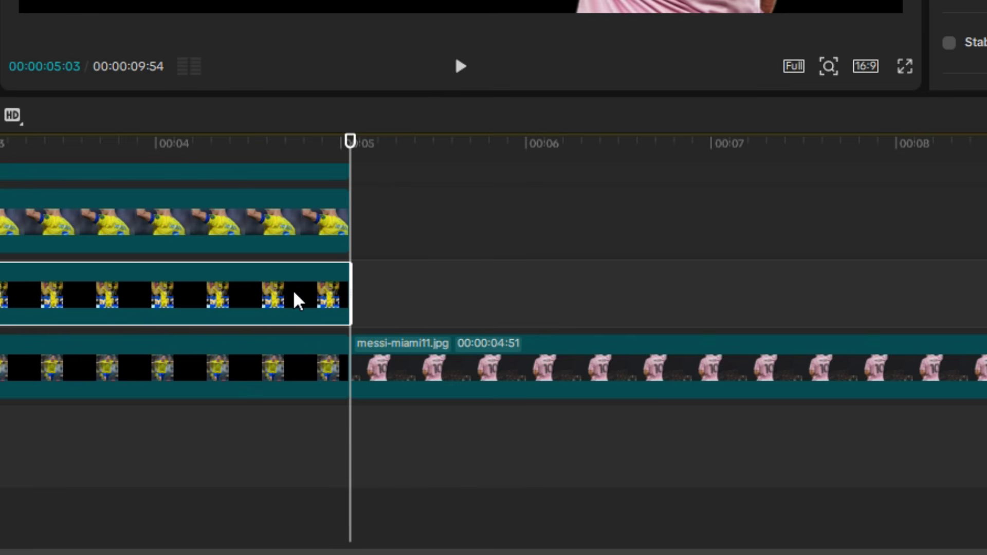
Paste a copy of the framed-photo compound clip beside the Messi cutout, enlarge it to about 79% and move it toward the cutout.
key("ctrl+v")
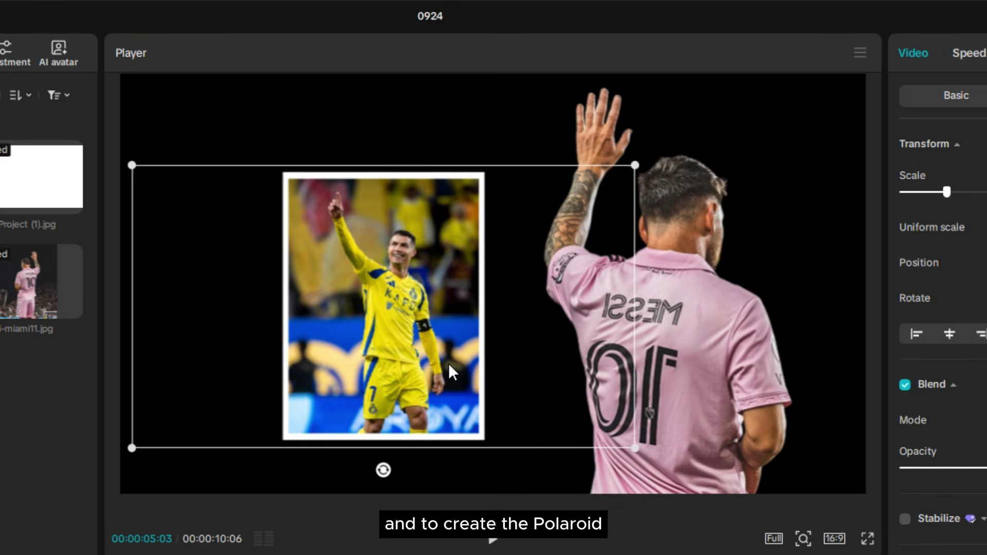
mouse_move(949, 193)
left_mouse_down()
mouse_move(969, 192)
mouse_move(954, 193)
left_mouse_up()
left_click_drag(453, 322, 547, 319)
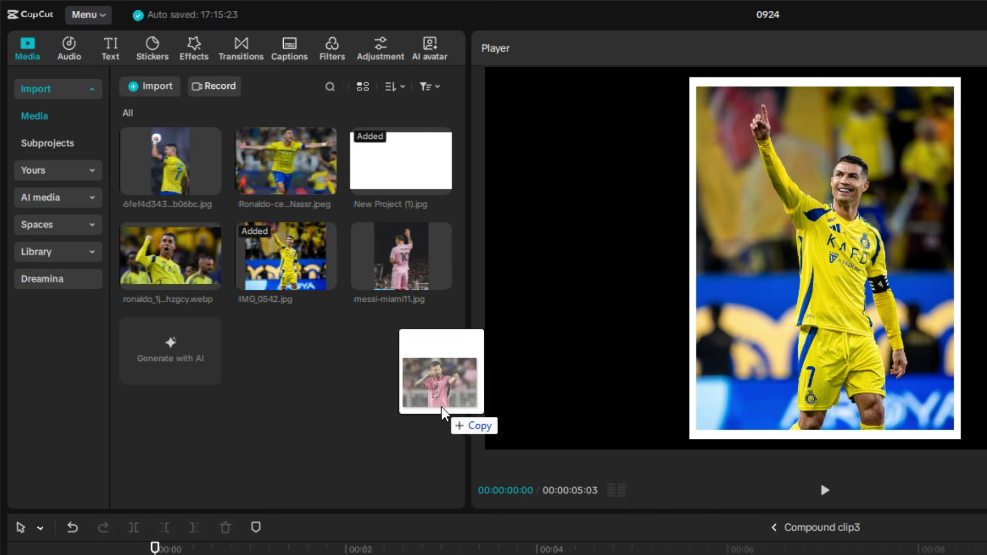
Replace the photo inside the pasted compound clip with the imported mls-under...thumb.png, and shift the framed picture slightly left and up.
left_click_drag(440, 415, 304, 403)
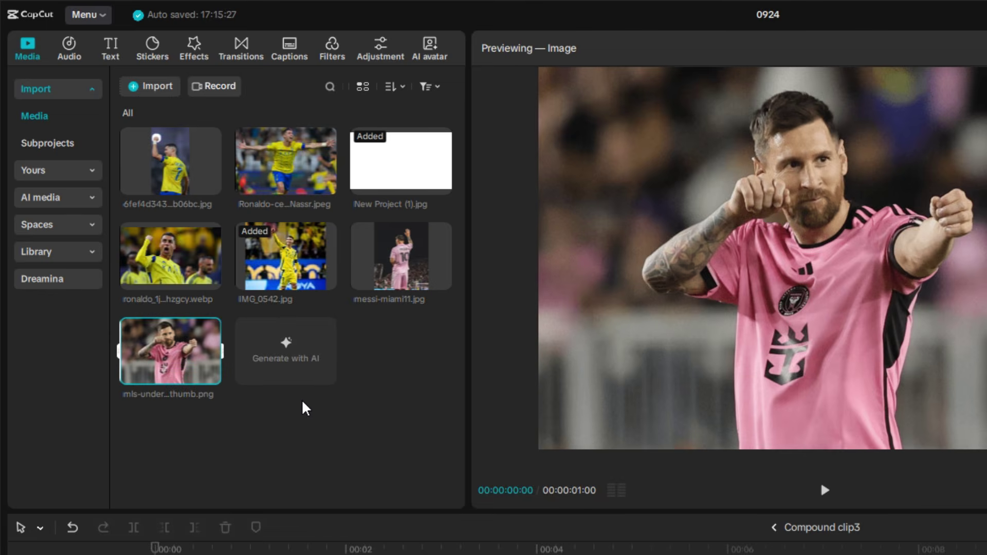
left_click_drag(170, 355, 193, 554)
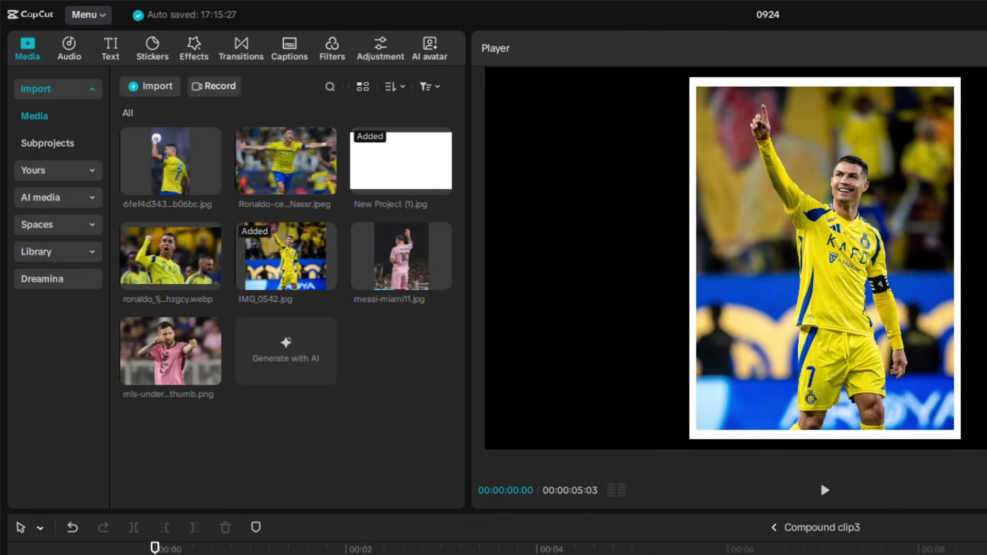
left_click_drag(273, 198, 273, 198)
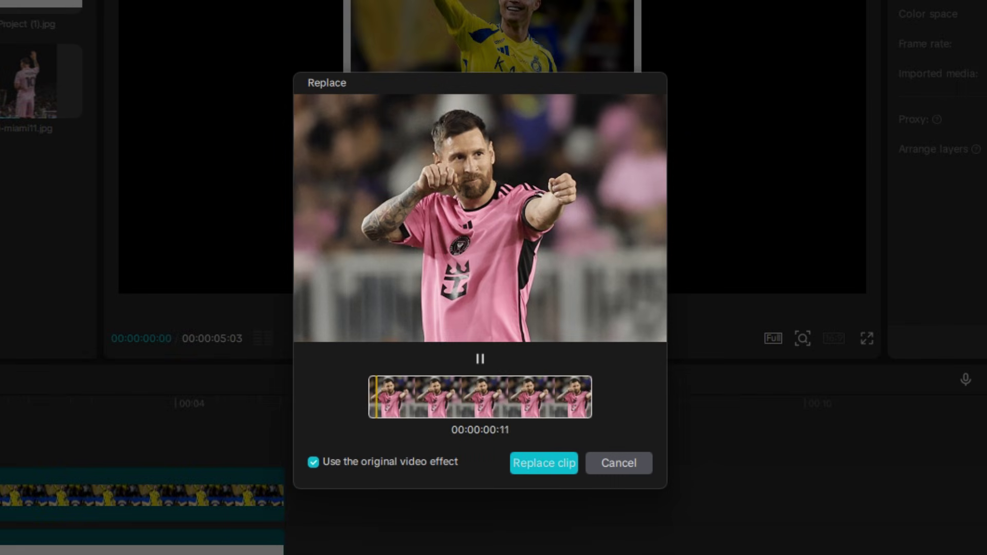
left_click(537, 465)
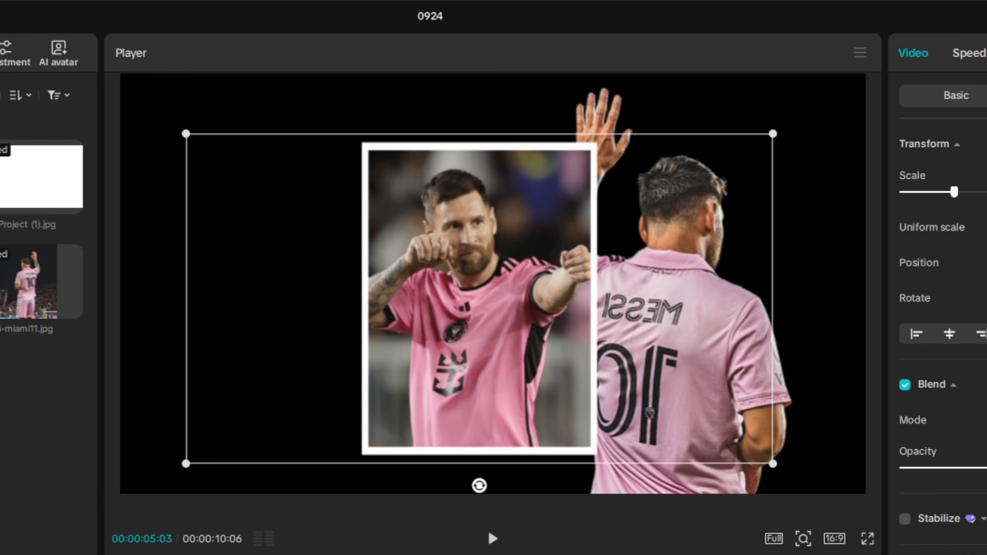
left_click_drag(558, 368, 520, 354)
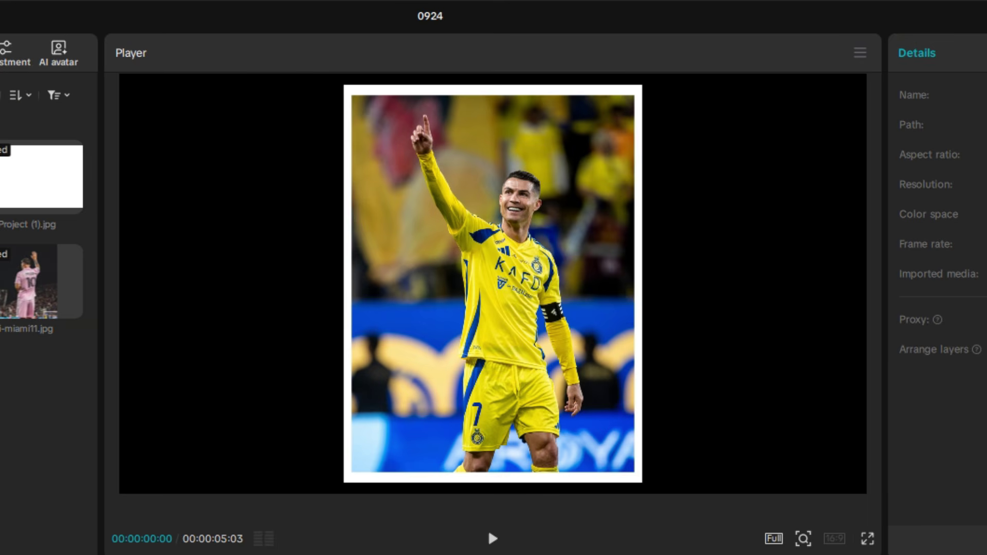
Replace the photo inside the second framed copy with the picture of Messi celebrating on the pitch.
left_click_drag(977, 329, 46, 411)
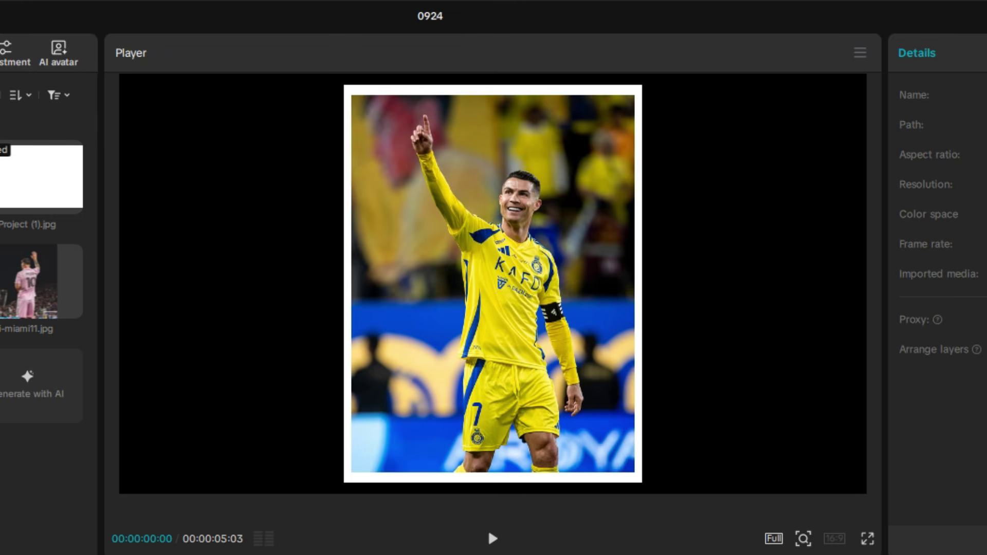
key("Return")
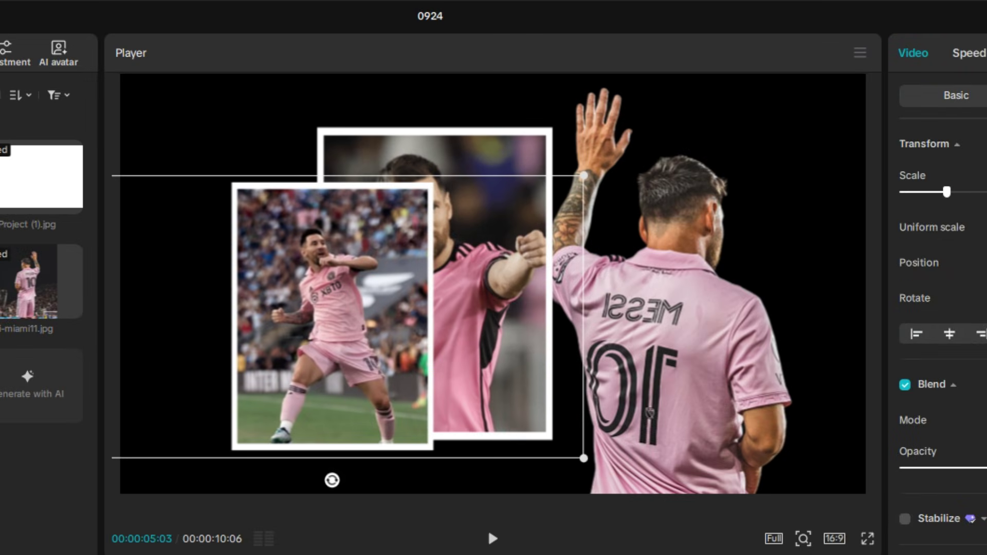
Bring the Messi cutout clip onto a track above the two framed photo clips.
left_click(679, 330)
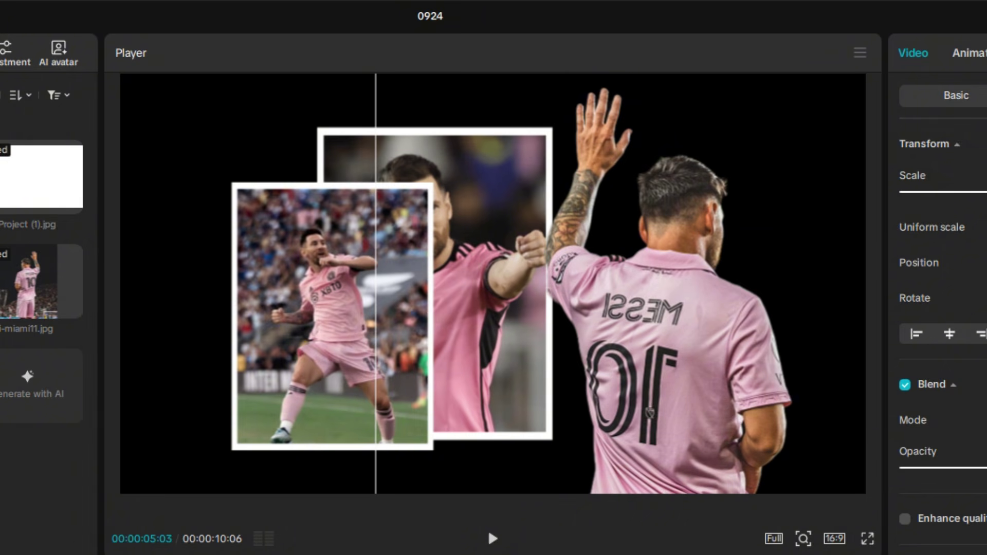
left_click(383, 554)
left_click(383, 554)
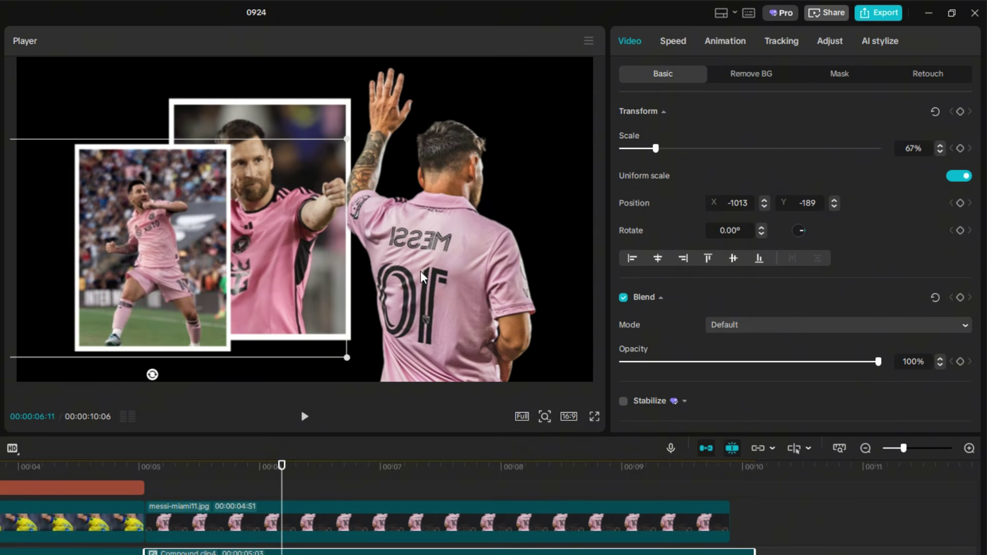
Enlarge the smaller framed Messi photo slightly and move it left, and reposition the larger framed photo to X -160, Y 48.
left_click_drag(956, 191, 947, 198)
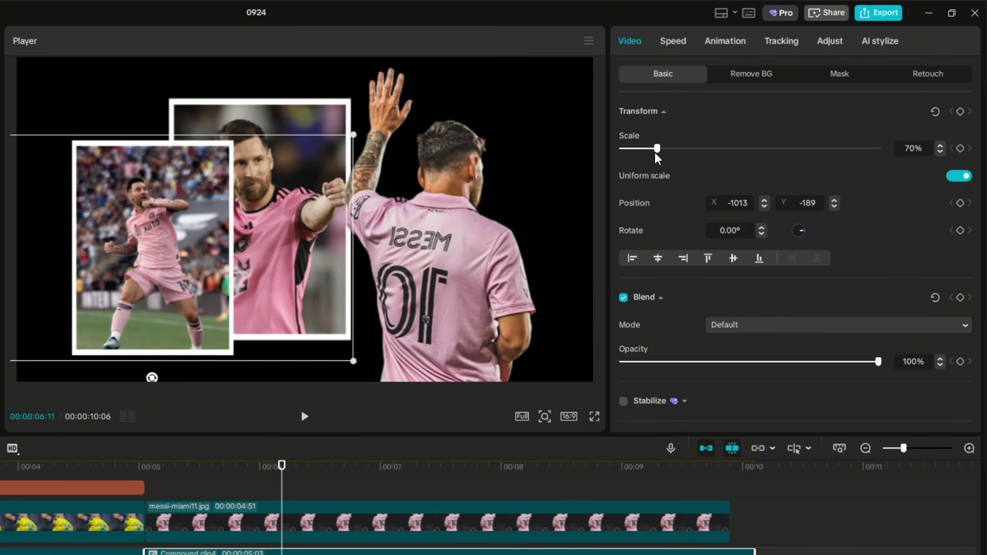
left_click_drag(154, 288, 136, 293)
left_click(298, 276)
left_click_drag(299, 278, 317, 276)
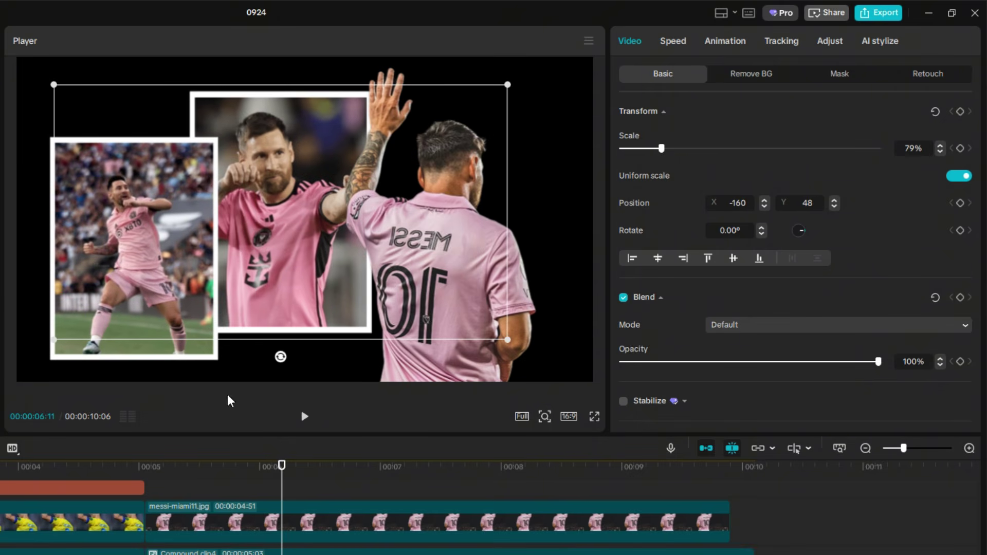
Shift the framed Messi photos slightly right and duplicate the messi-miami11.jpg cutout onto the track directly below the original.
left_click_drag(147, 317, 165, 287)
left_click(165, 291)
left_click(303, 520)
key("ctrl+c")
key("ctrl+v")
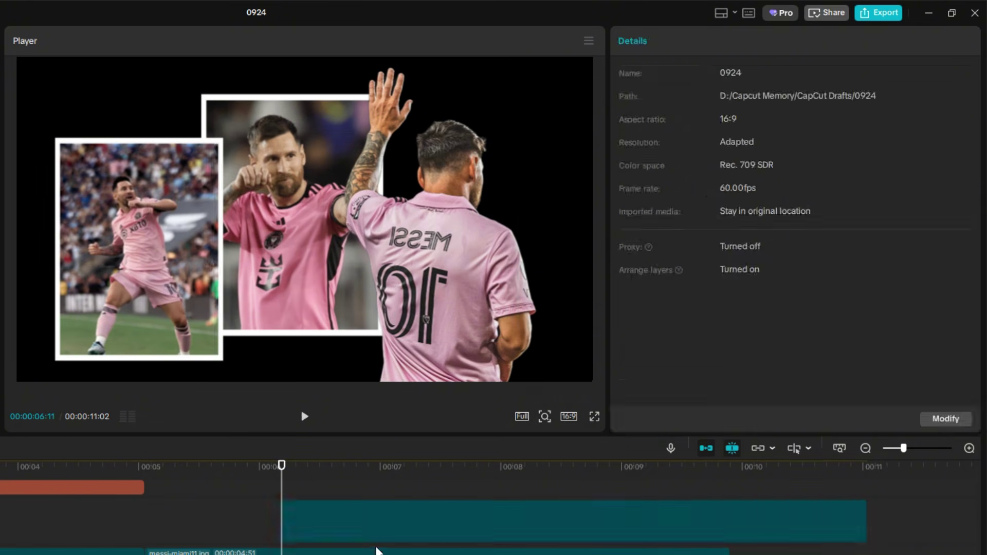
left_click_drag(376, 538, 377, 554)
Turn the lower Messi cutout copy into a black shadow with saturation -50 and a luma curve flattened to zero, offset slightly left.
left_click(786, 41)
left_click(654, 74)
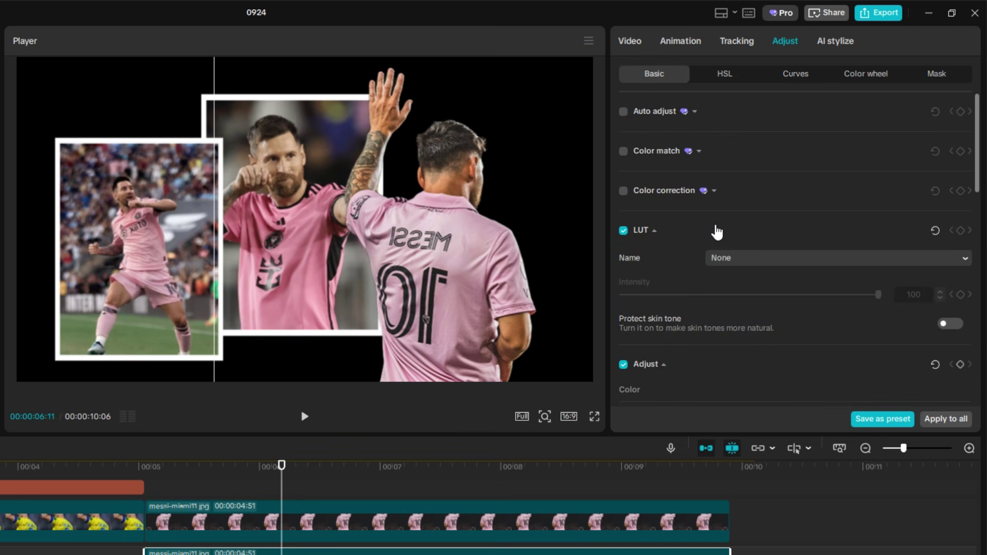
scroll(698, 330, "down", 3)
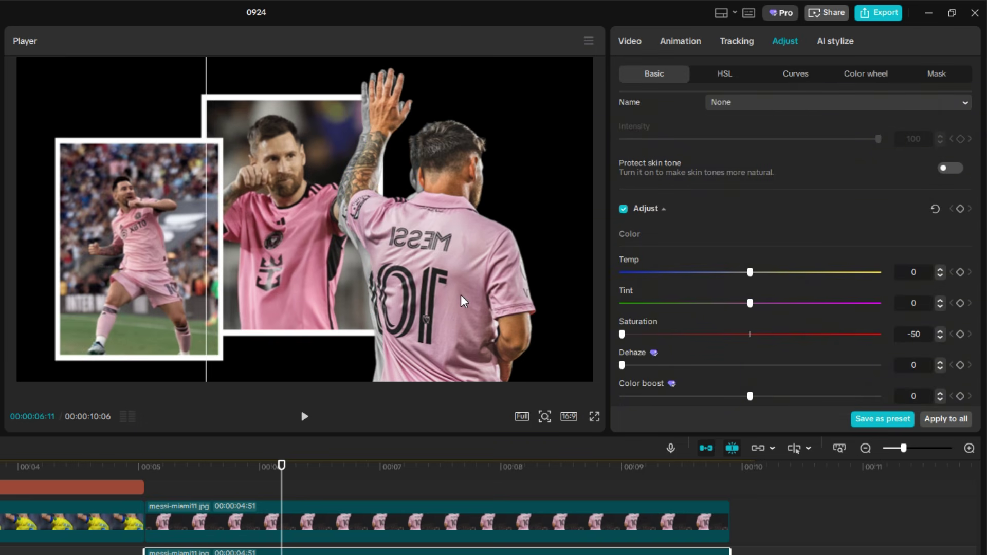
left_click(795, 73)
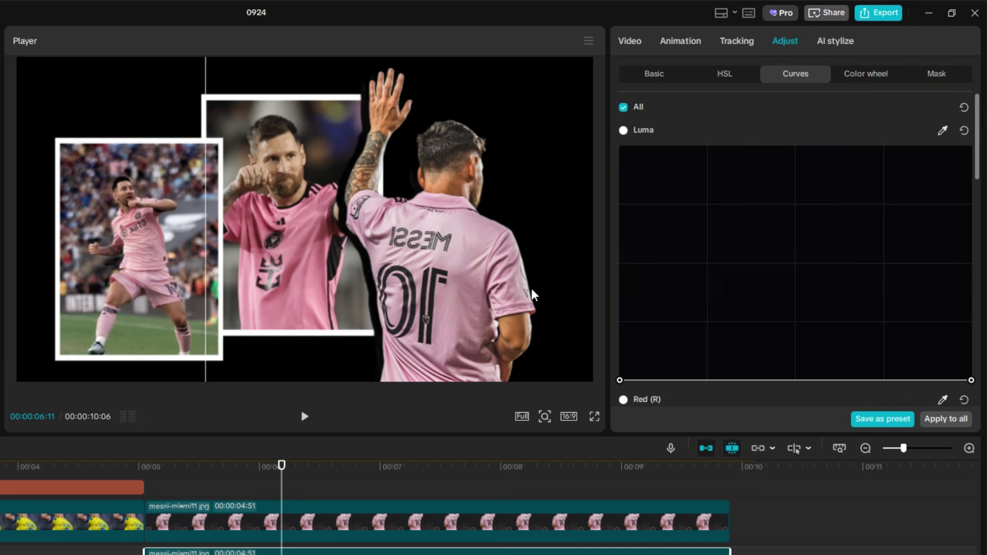
Apply the Blur effect to the black Messi cutout copy with reduced strength, and lower the copy's opacity to about 78%.
left_click_drag(205, 535, 205, 549)
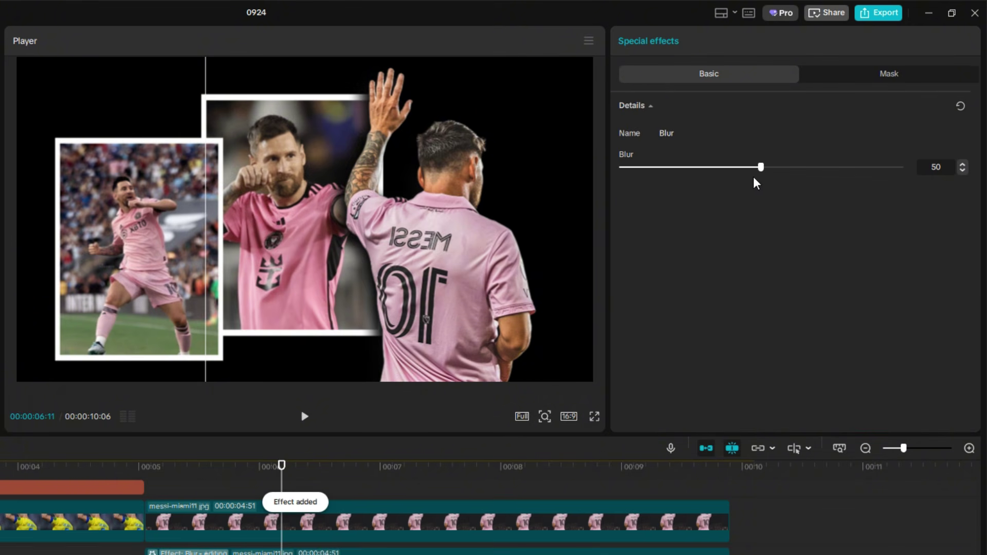
left_click_drag(759, 167, 718, 167)
left_click(488, 552)
left_click(630, 40)
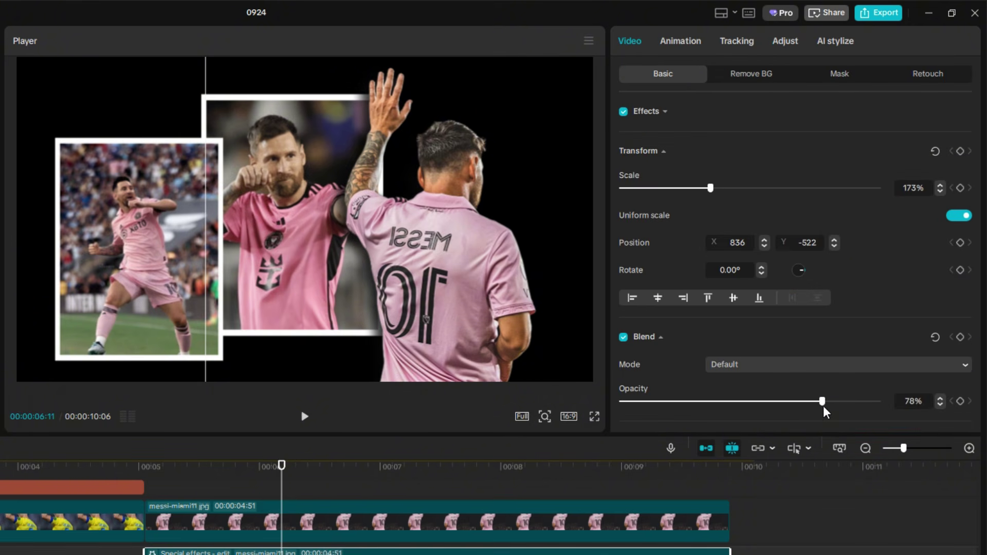
scroll(366, 517, "down", 1)
Shrink the smaller framed Messi photo slightly and move it a little to the right.
left_click(200, 234)
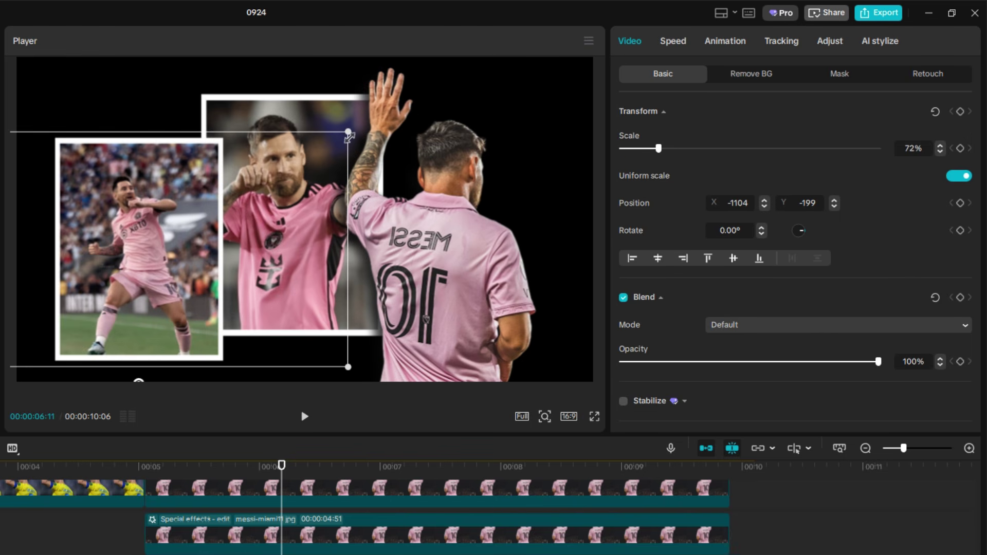
scroll(198, 233, "down", 2)
left_click_drag(184, 239, 192, 240)
left_click(384, 233)
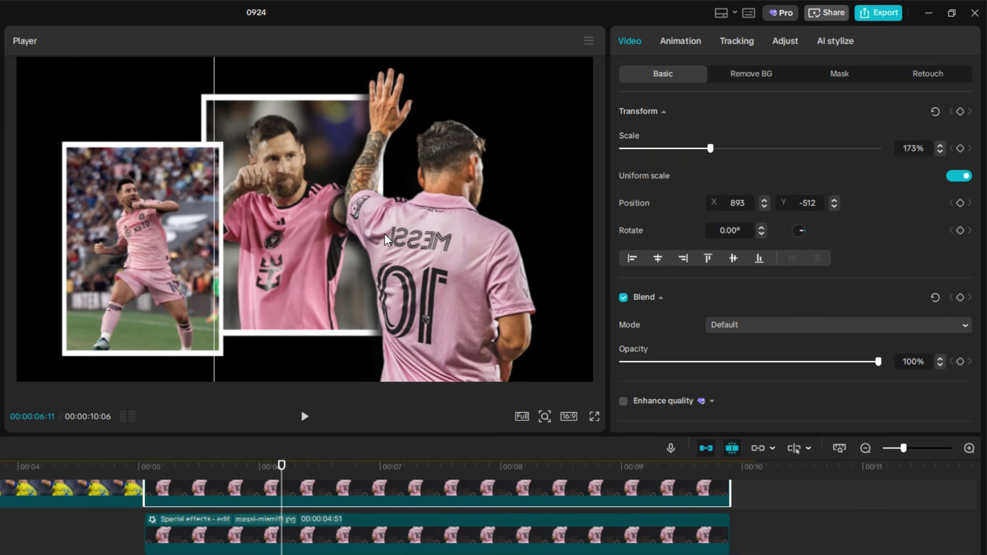
scroll(241, 547, "up", 3)
left_click_drag(1, 154, 175, 543)
left_click_drag(506, 544, 687, 544)
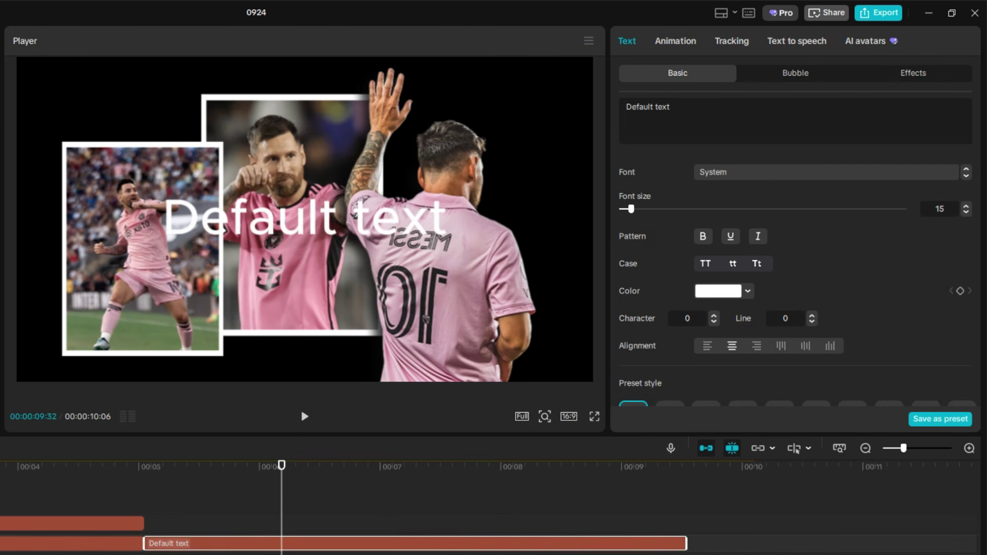
left_click(183, 478)
left_click_drag(355, 223, 210, 109)
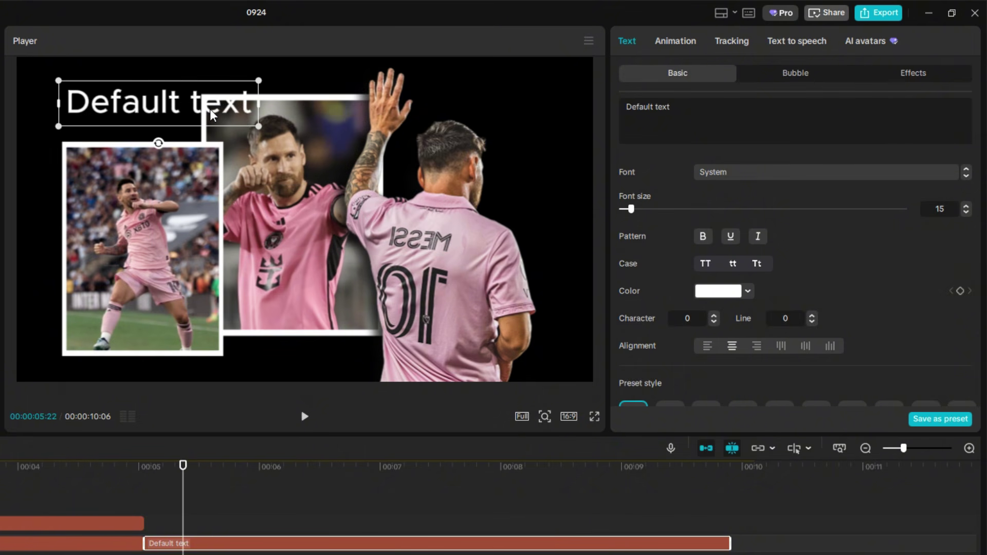
key("Delete")
Paste the two-line CHRISTIANO RONALDO title above the small Messi photo and change its text to LIONEL and MESSI.
key("ctrl+z")
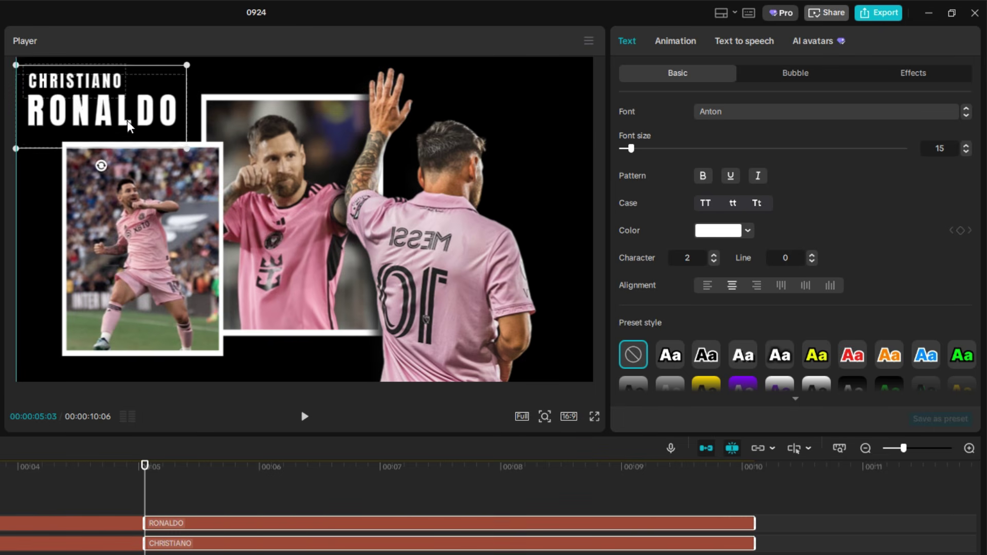
left_click_drag(127, 120, 140, 122)
left_click(347, 544)
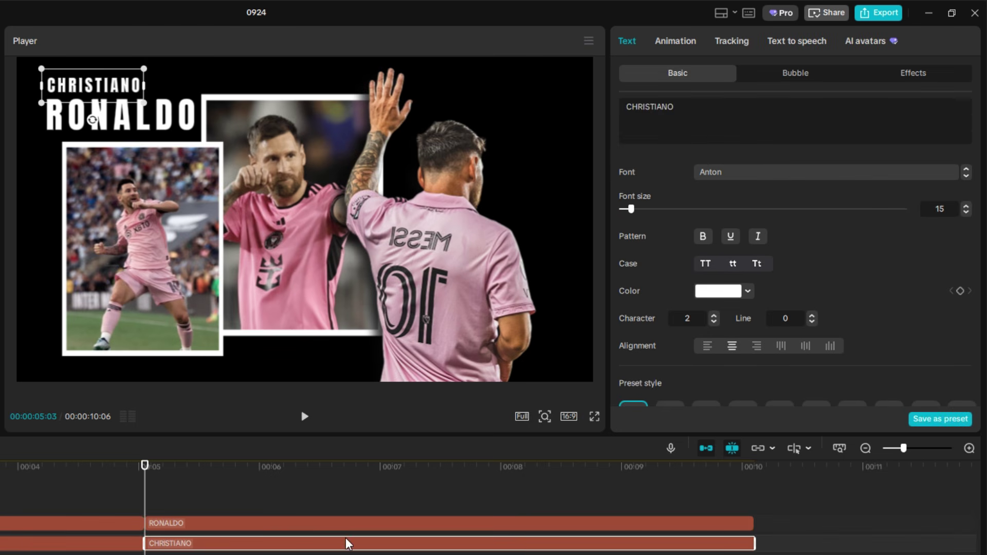
type("LIONEL")
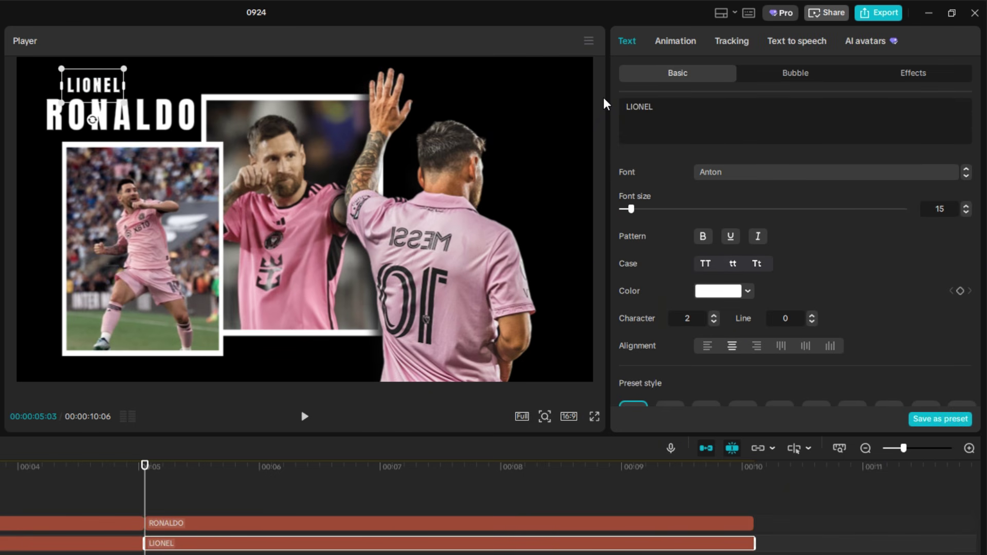
key("ctrl+a")
type("MESSI")
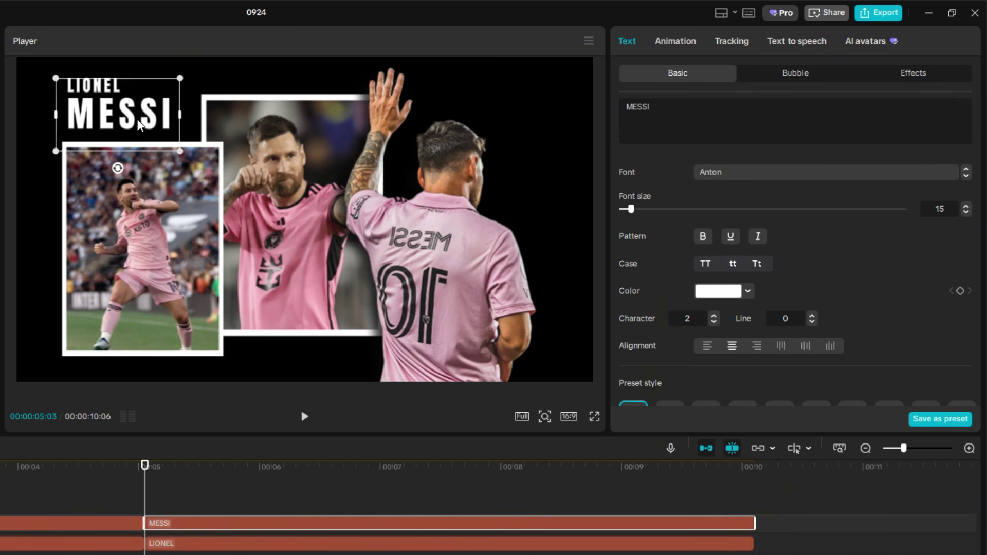
left_click(257, 286)
left_click_drag(204, 499, 475, 499)
scroll(211, 493, "down", 1)
left_click_drag(225, 487, 252, 554)
right_click(206, 551)
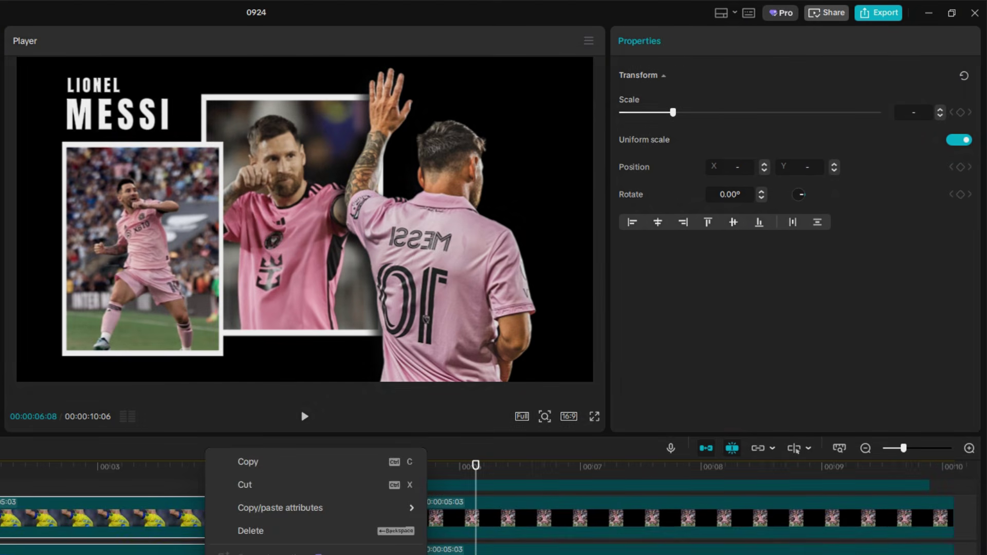
left_click(247, 554)
left_click_drag(454, 554, 502, 514)
left_click(718, 465)
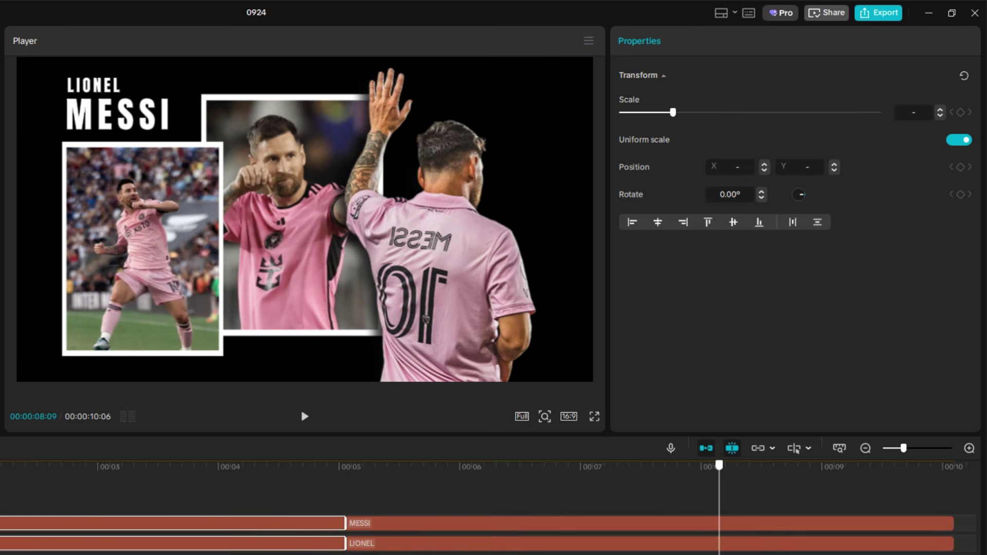
Trim the Messi layout's compound clips and titles so they end together with the cutout clips at 00:00:09:54.
scroll(624, 540, "right", 5)
scroll(308, 514, "down", 2)
left_click(309, 522)
key("w")
scroll(308, 519, "down", 2)
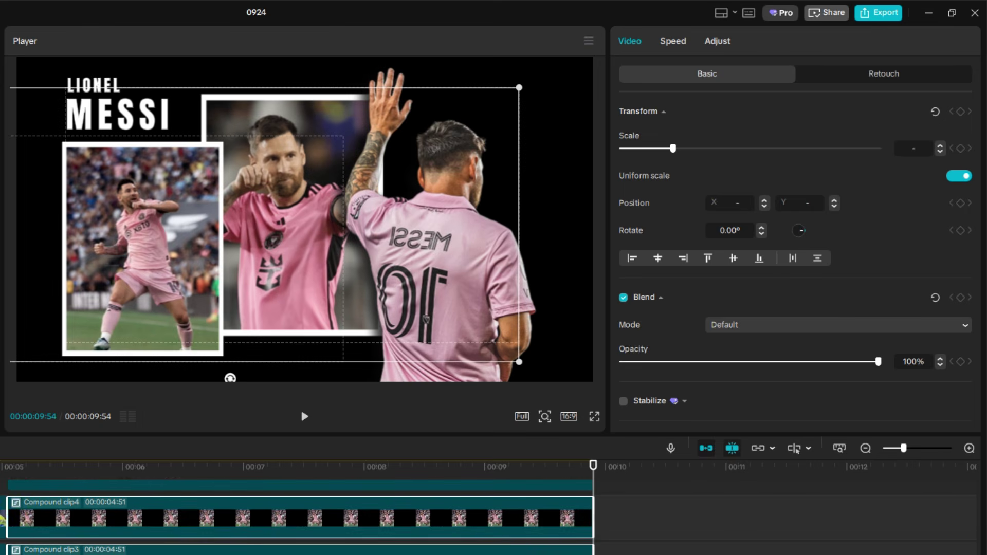
left_click_drag(630, 554, 491, 509)
scroll(491, 519, "down", 1)
scroll(309, 519, "down", 1)
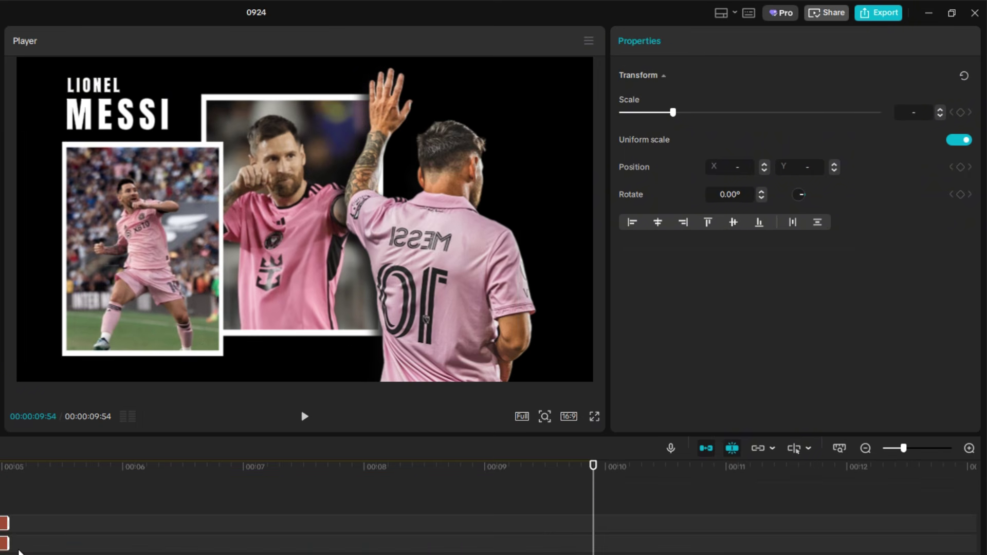
Enlarge the messi.png cutout to 215% and place it beside the Ronaldo cutout in the third layout.
left_click(7, 466)
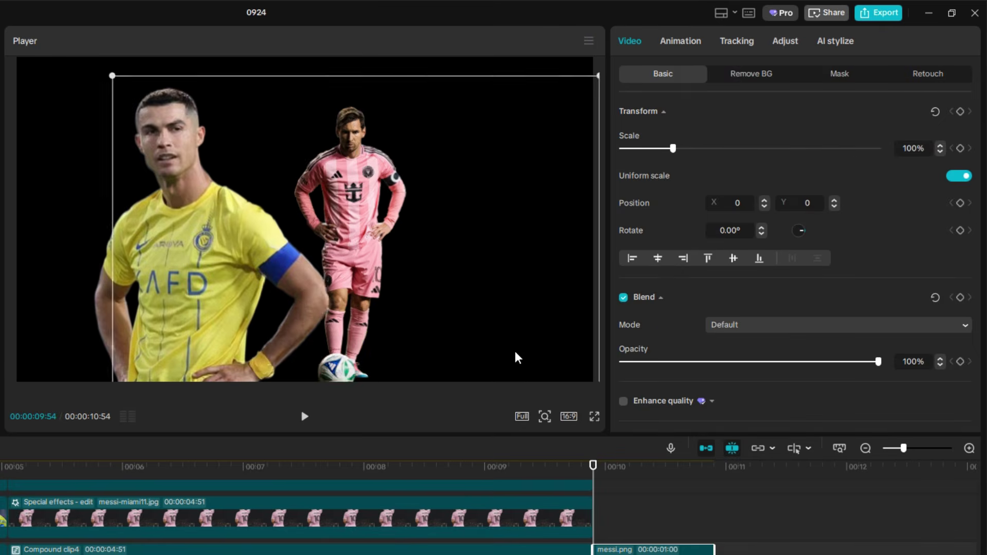
left_click_drag(672, 149, 733, 150)
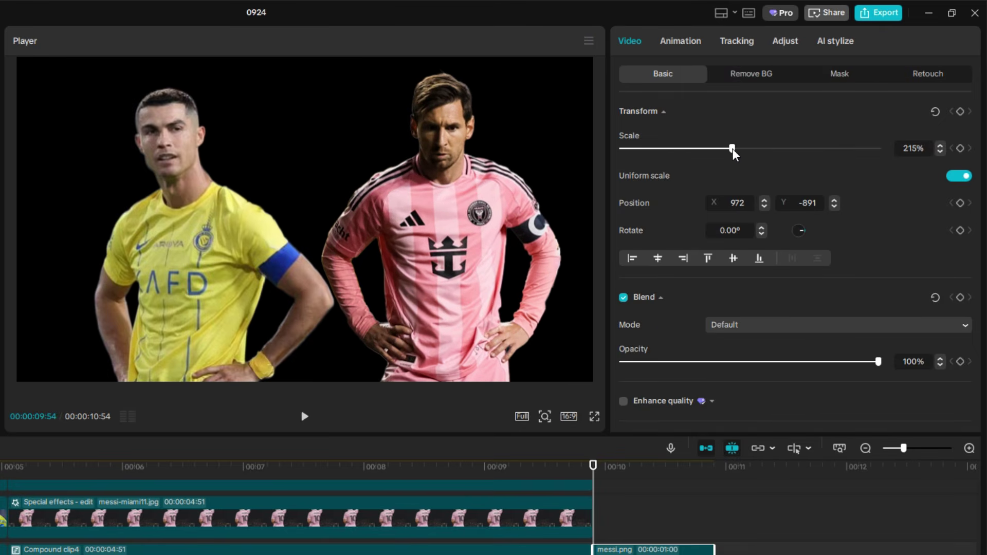
left_click_drag(492, 212, 492, 230)
Move the Ronaldo and Messi cutouts together slightly left and extend both clips to a duration of 00:00:04:49.
left_click(625, 552, "ctrl")
left_click_drag(506, 299, 487, 299)
left_click_drag(738, 550, 864, 550)
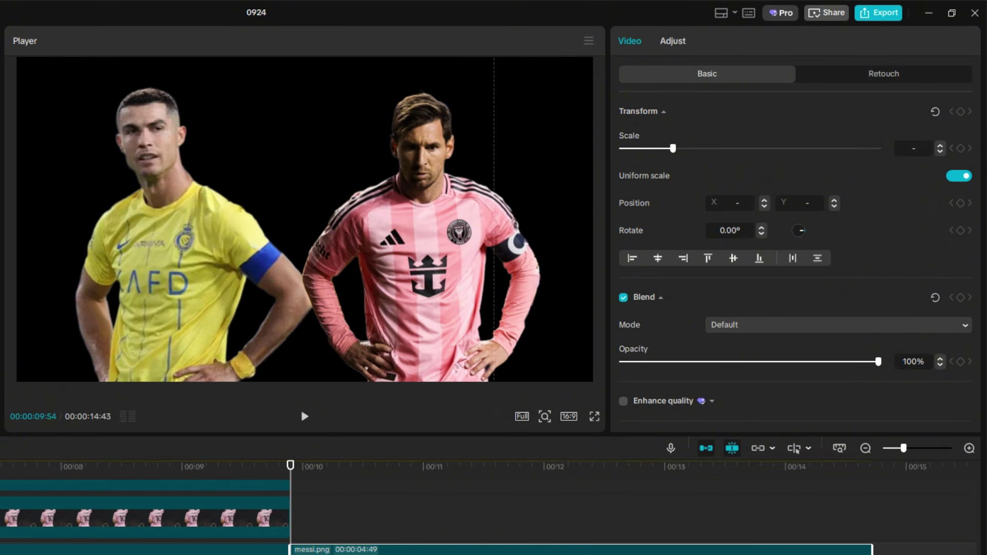
Add the Al-Nassr_fc.png logo behind the cutouts, scale it to 143%, and position it behind Ronaldo.
key("ctrl+v")
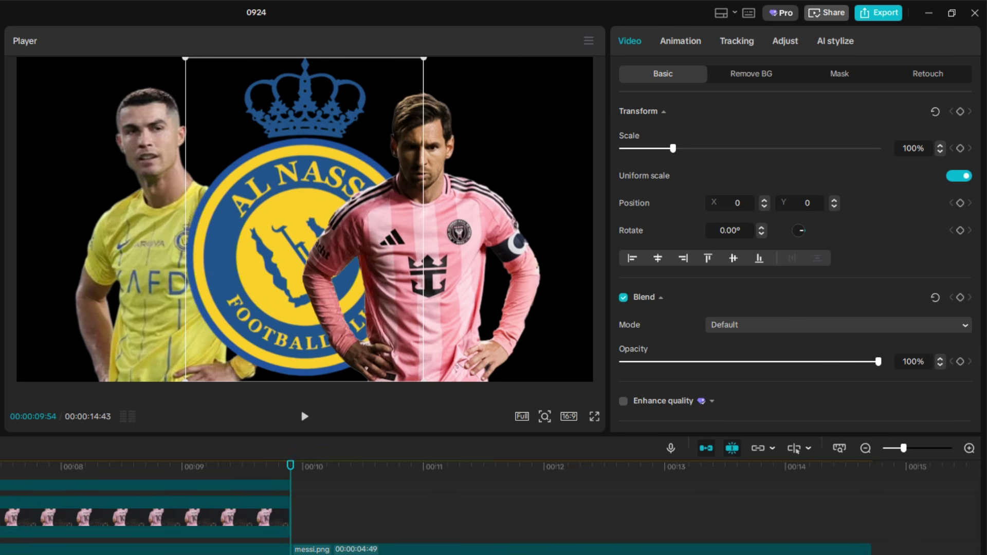
left_click_drag(678, 145, 694, 148)
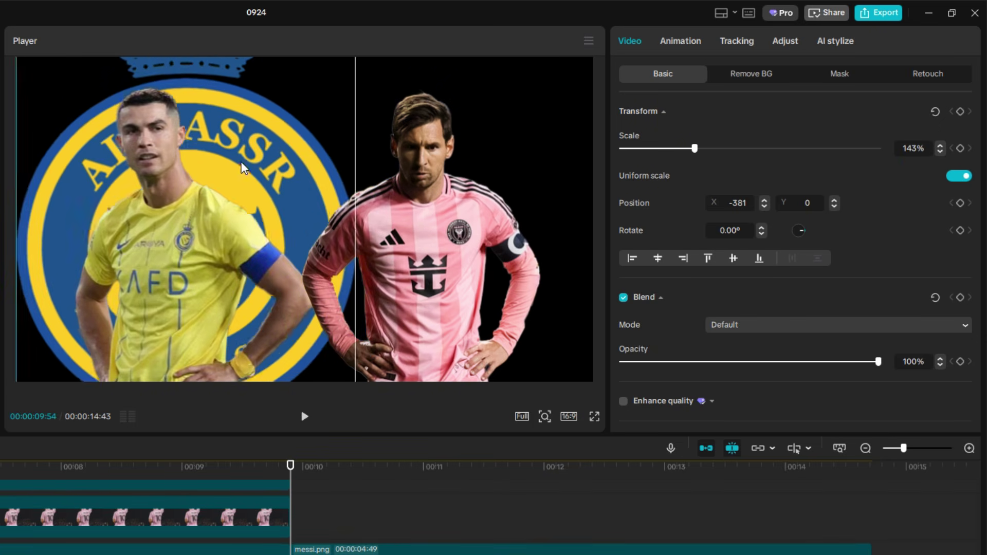
left_click_drag(243, 167, 246, 219)
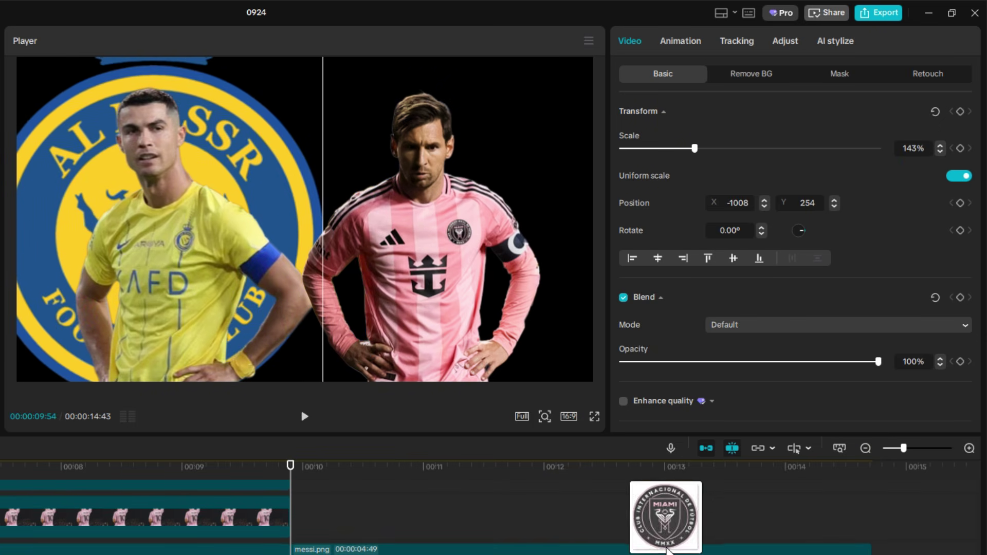
Add the Inter Miami logo beneath the cutouts on the timeline, enlarge it, and position it behind Messi.
left_click_drag(667, 549, 411, 553)
left_click_drag(334, 279, 487, 291)
left_click_drag(536, 194, 581, 190)
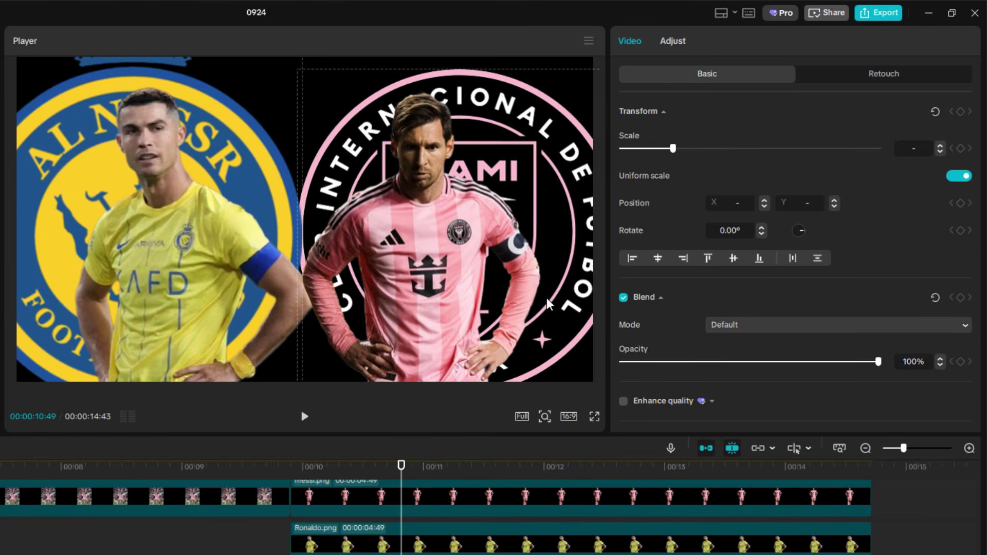
Fine-tune both club logos' placement behind the players, moving the Inter Miami logo slightly down and right.
left_click(551, 207)
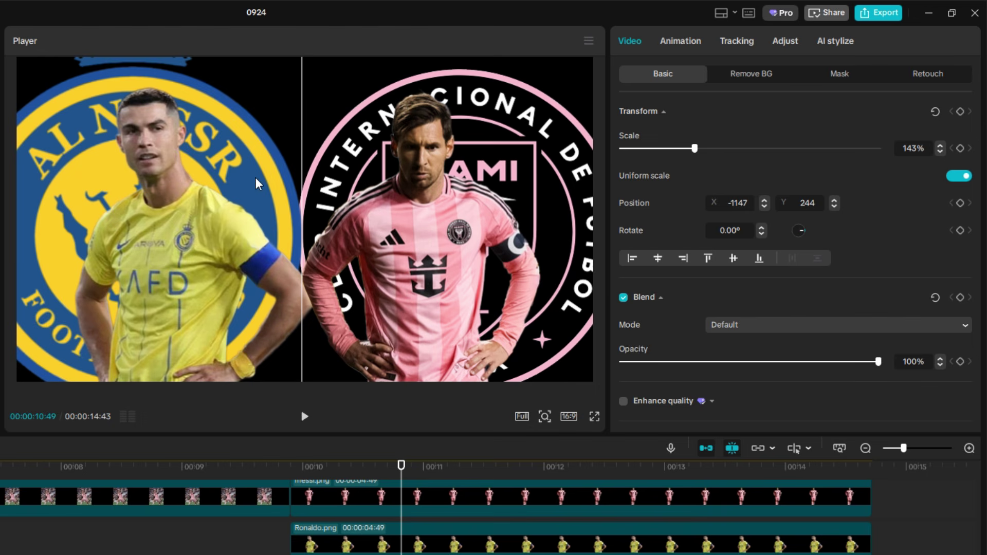
left_click_drag(257, 181, 277, 203)
left_click_drag(551, 207, 556, 228)
left_click(429, 535)
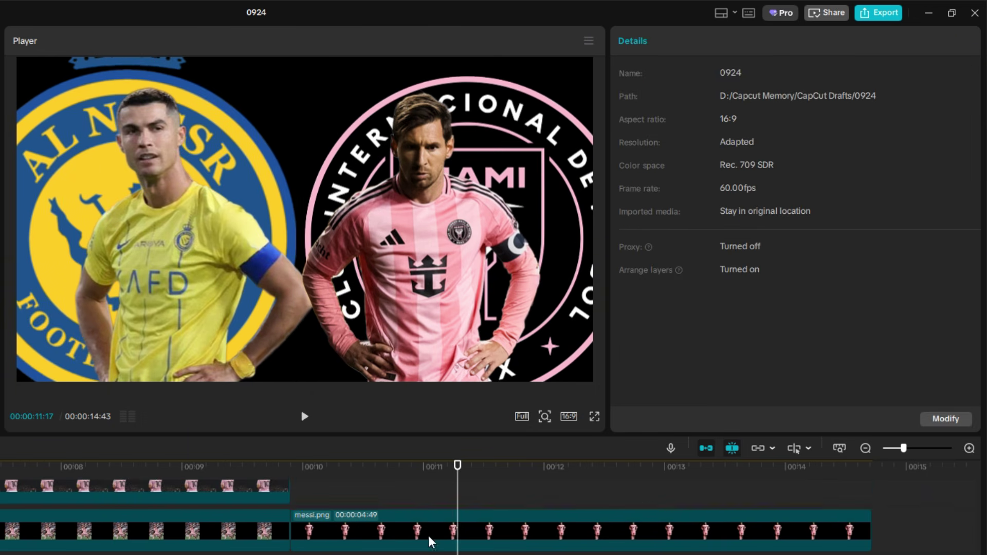
Combine all layers of the Ronaldo layout into one compound clip and all layers of the Messi layout into another.
scroll(396, 509, "up", 3)
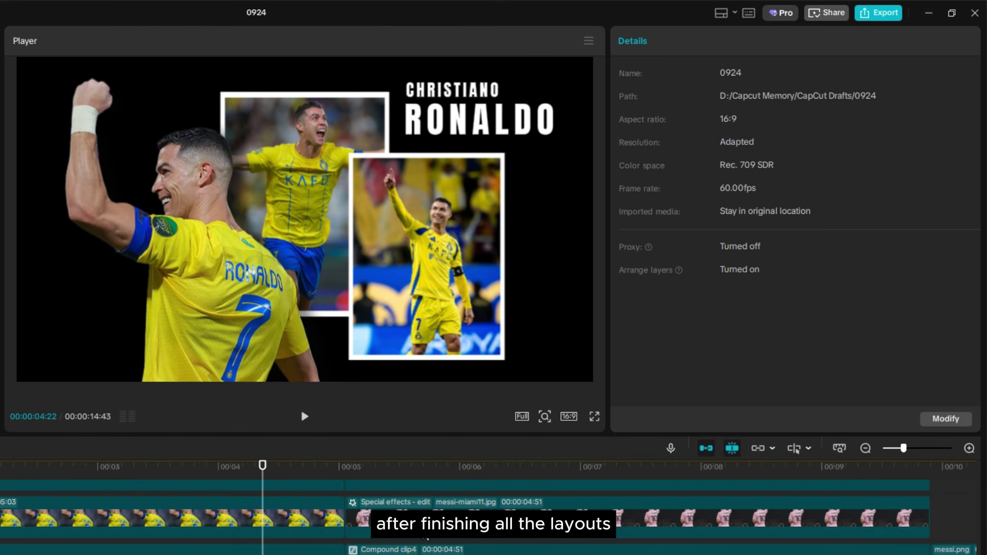
scroll(128, 507, "up", 3)
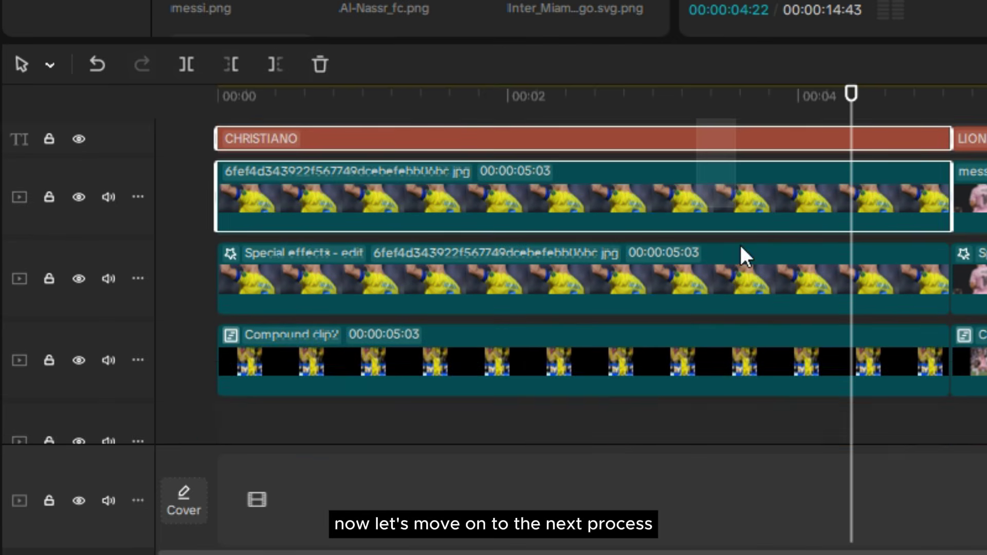
scroll(750, 273, "down", 5)
left_click(794, 337)
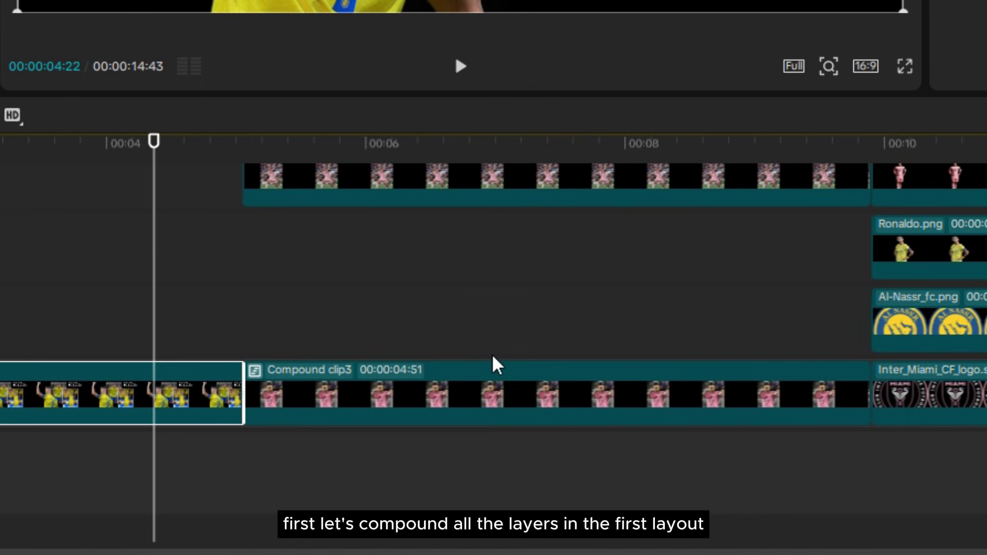
left_click_drag(595, 387, 516, 195)
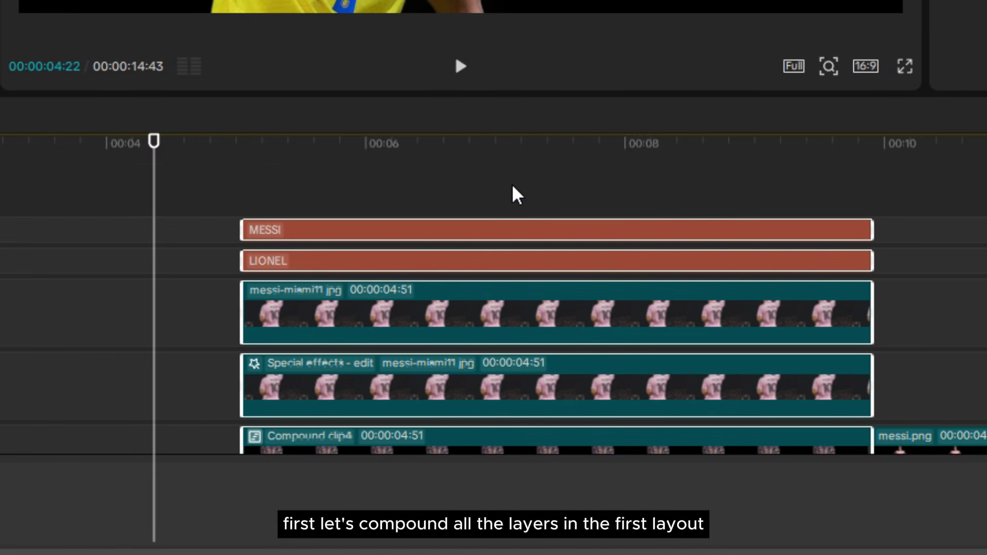
key("alt+g")
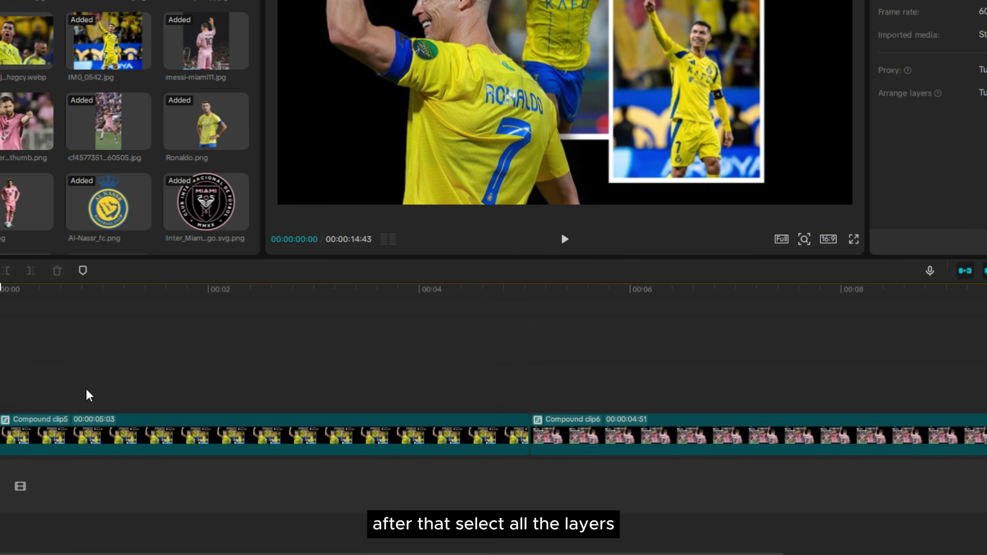
Hide every clip on the timeline and add the Cristiano Ronaldo "All 99 Goals For Al-Nassr" video to the main track at 00:00.
key("ctrl+a")
key("v")
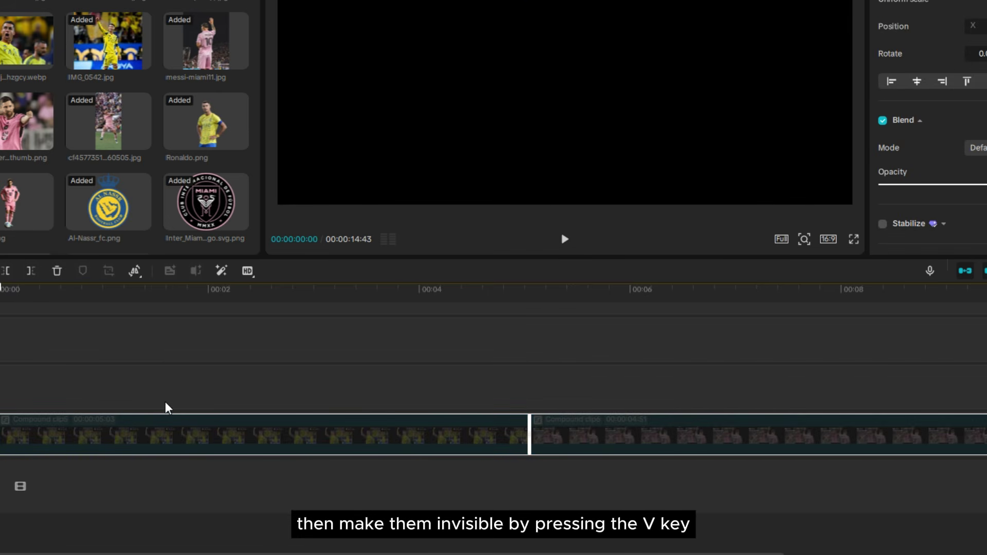
left_click_drag(137, 395, 258, 473)
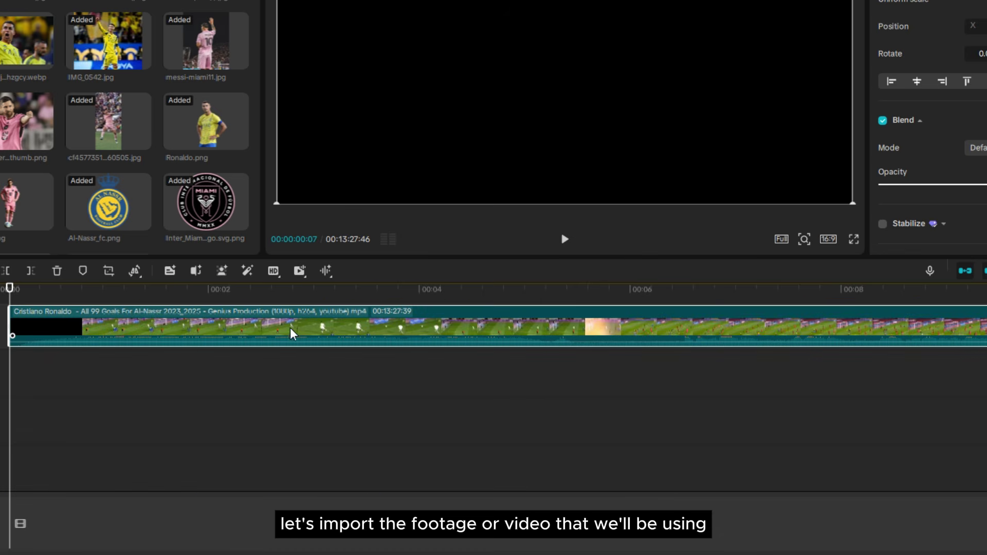
scroll(278, 406, "up", 3)
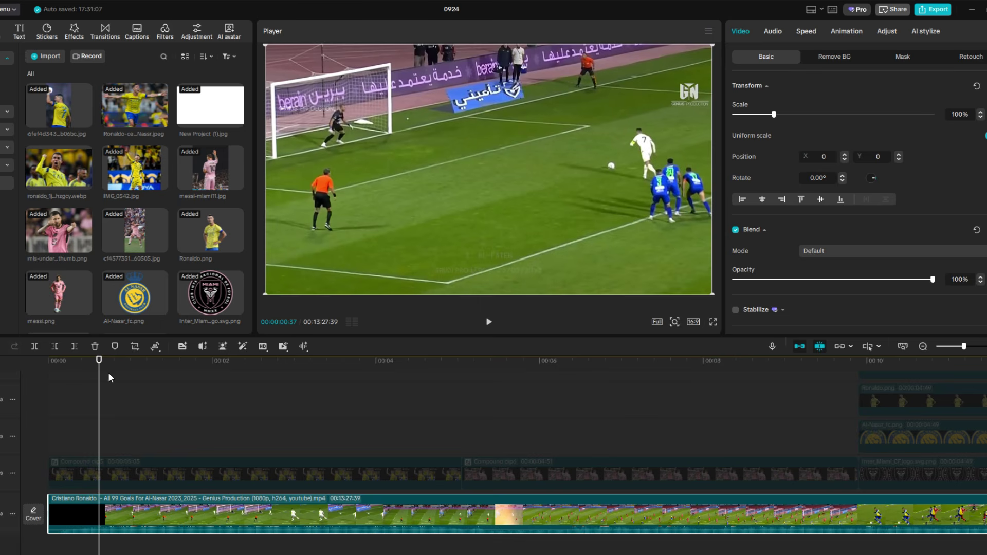
Trim away the start of the Ronaldo footage before the second Al-Wehda goal, cutting at about 00:00:05:25.
left_click(489, 419)
key("space")
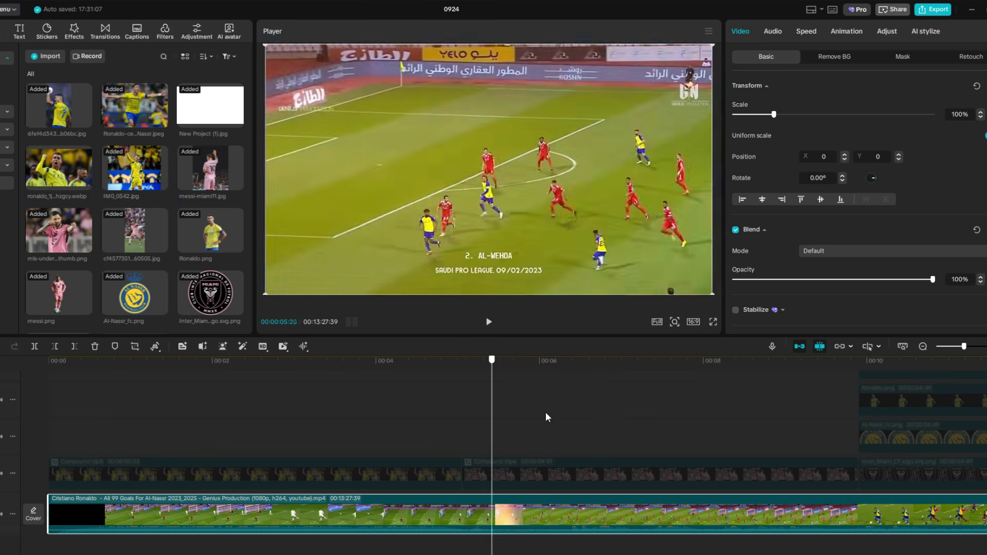
left_click(489, 419)
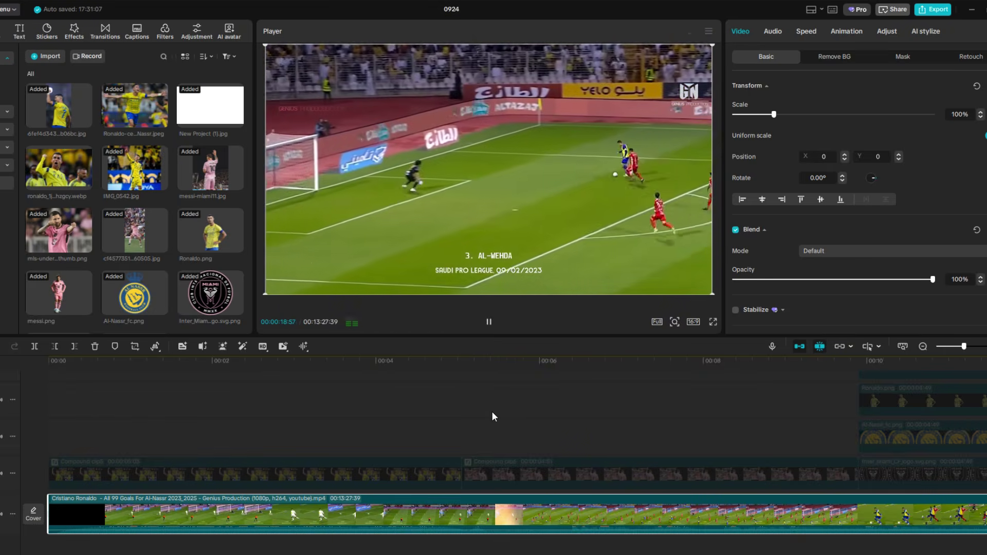
key("space")
scroll(465, 399, "down", 3)
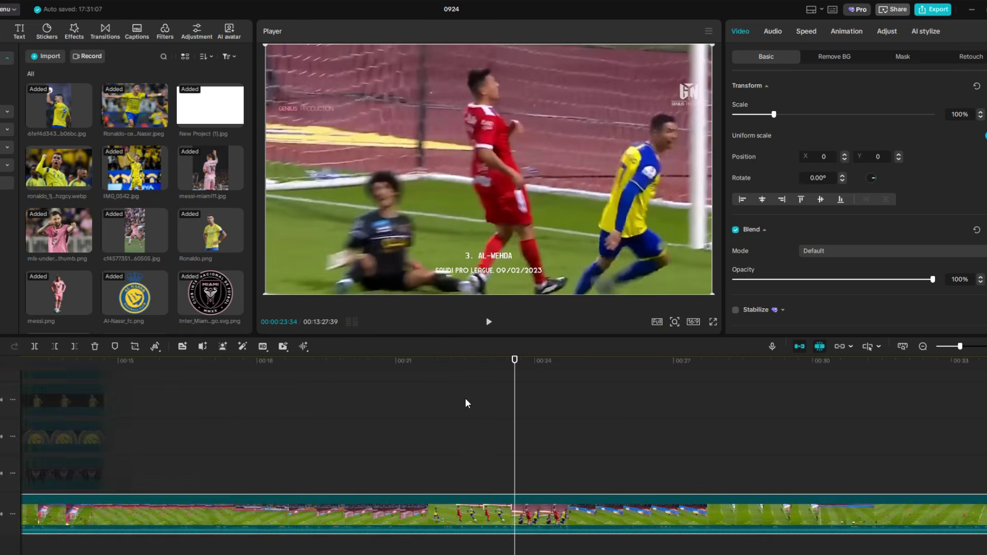
left_click_drag(516, 406, 259, 443)
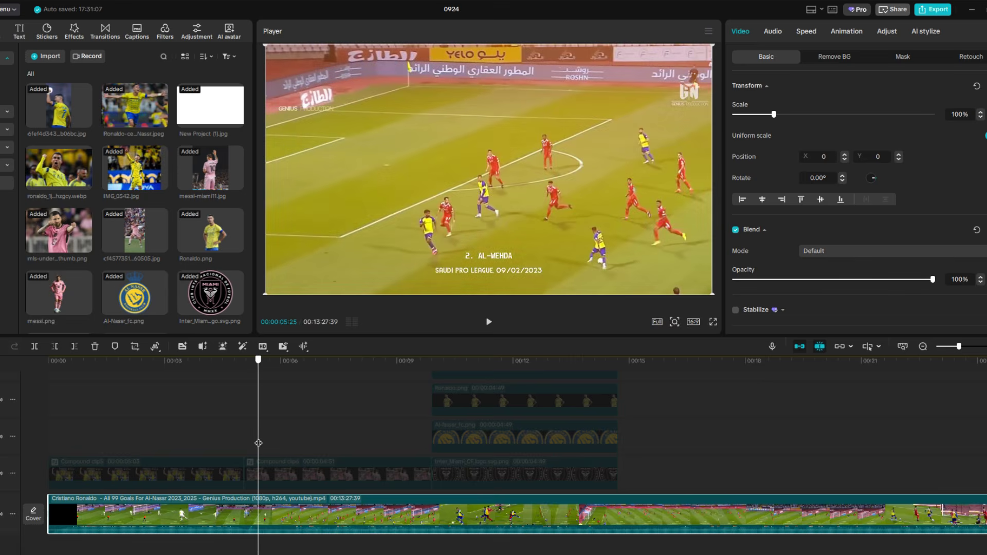
key("q")
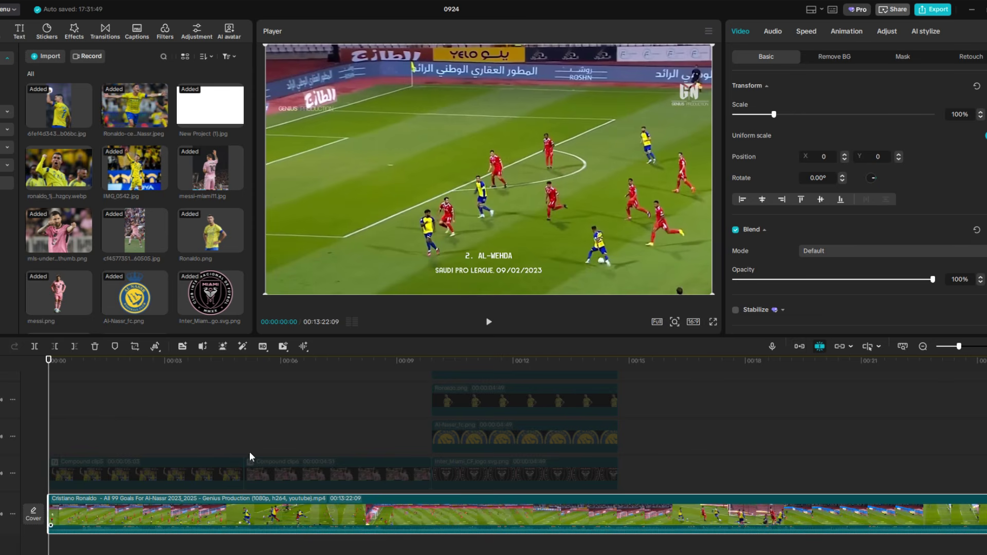
Extract the audio from the trimmed Ronaldo video onto its own track.
key("space")
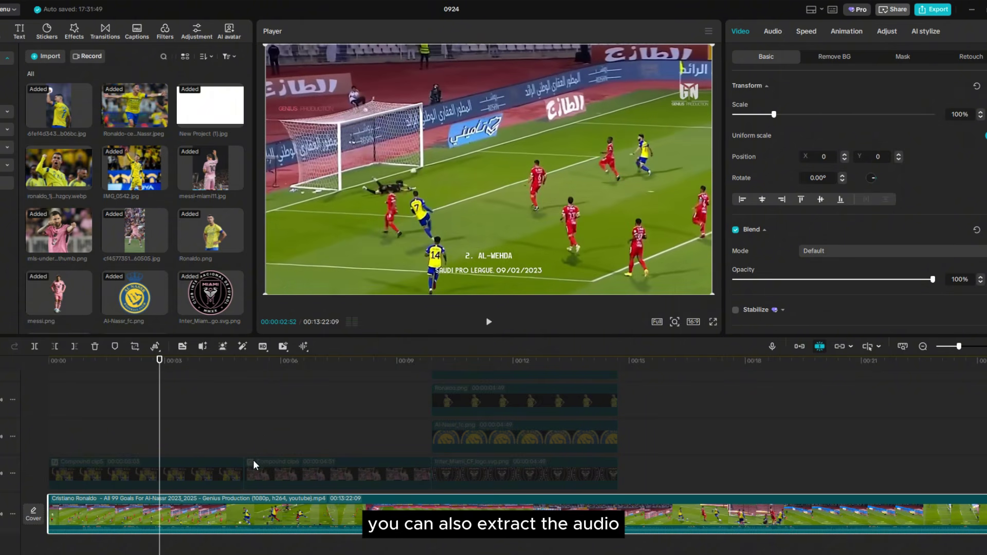
right_click(218, 505)
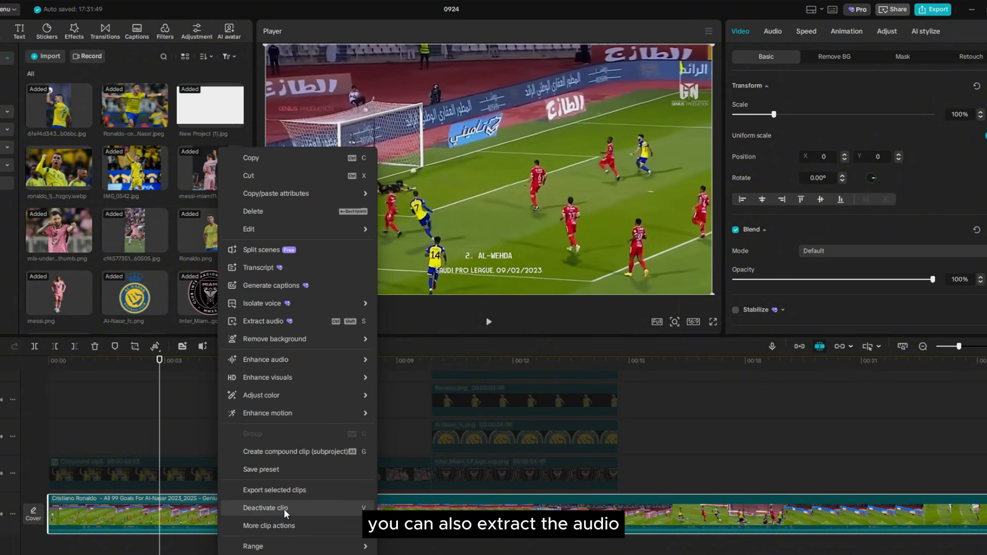
left_click(285, 325)
scroll(248, 531, "down", 1)
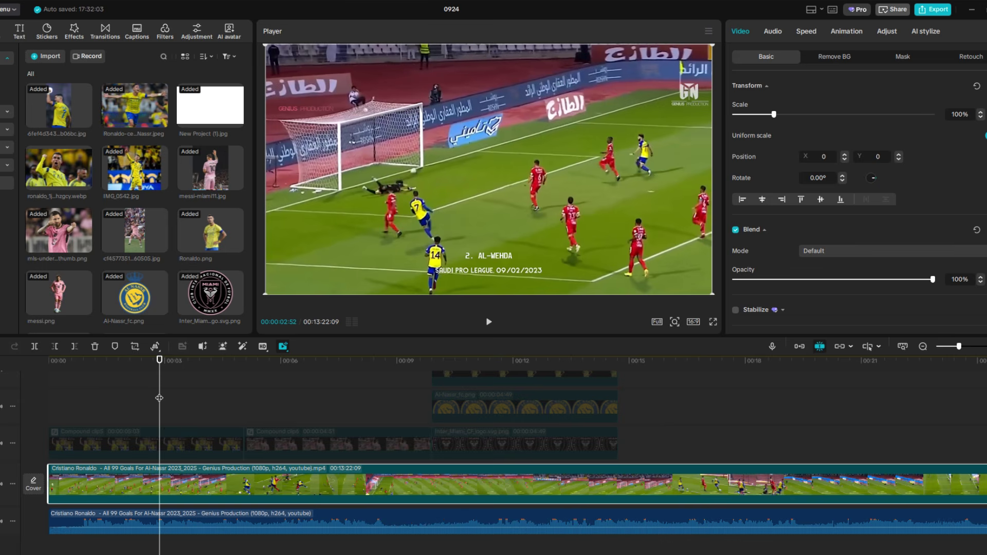
Split the extracted Ronaldo audio at 00:00:04:26 and trim its end at 00:00:07:55.
left_click(166, 441)
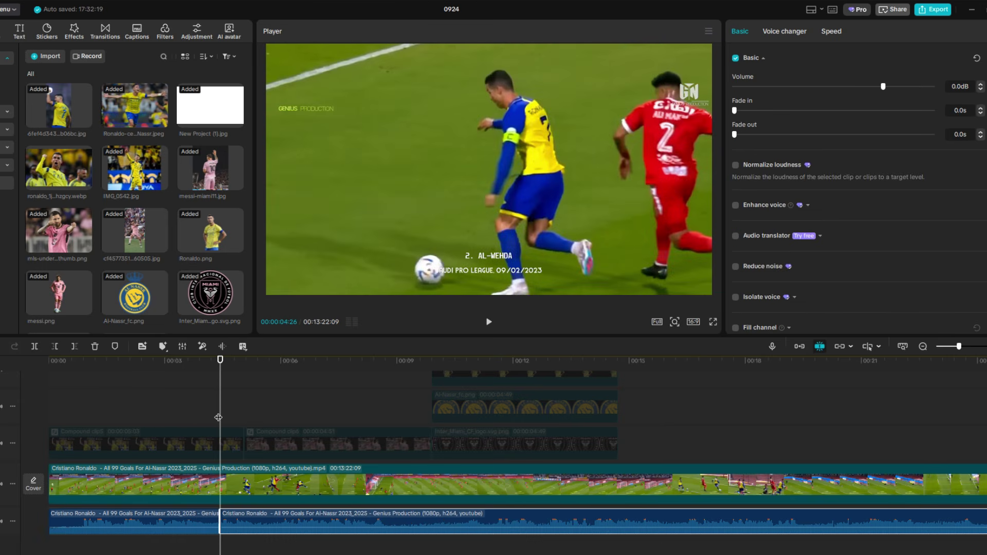
left_click_drag(218, 417, 117, 398)
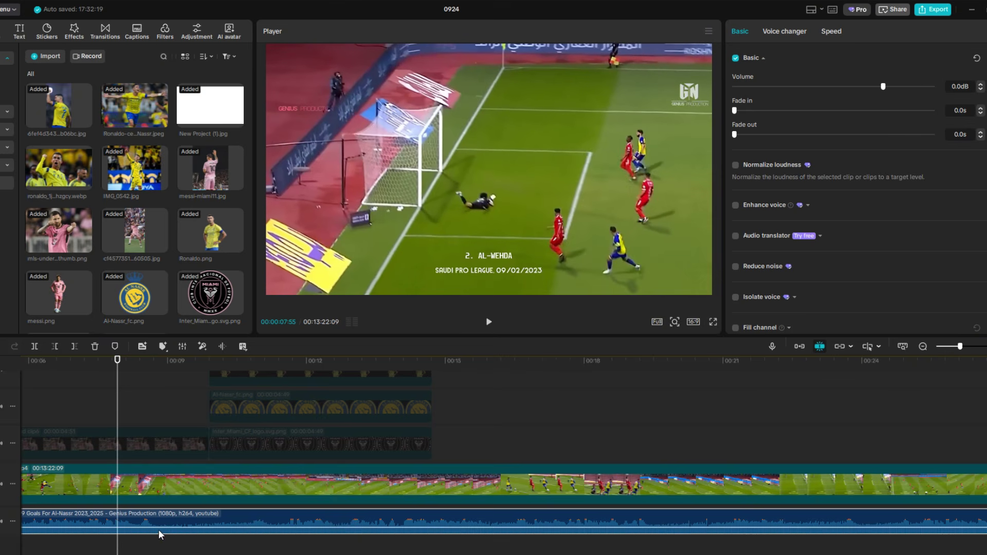
key("w")
key("Home")
key("space")
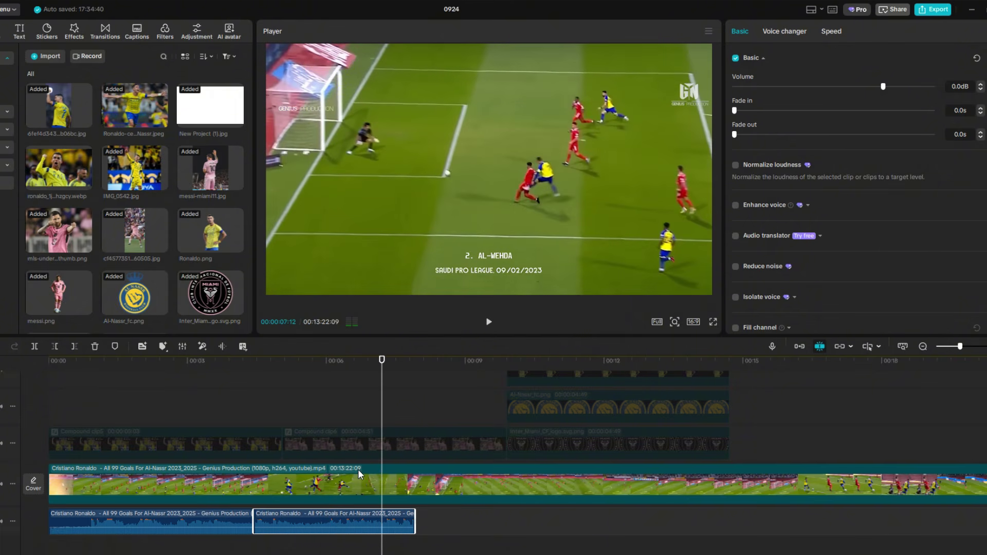
key("space")
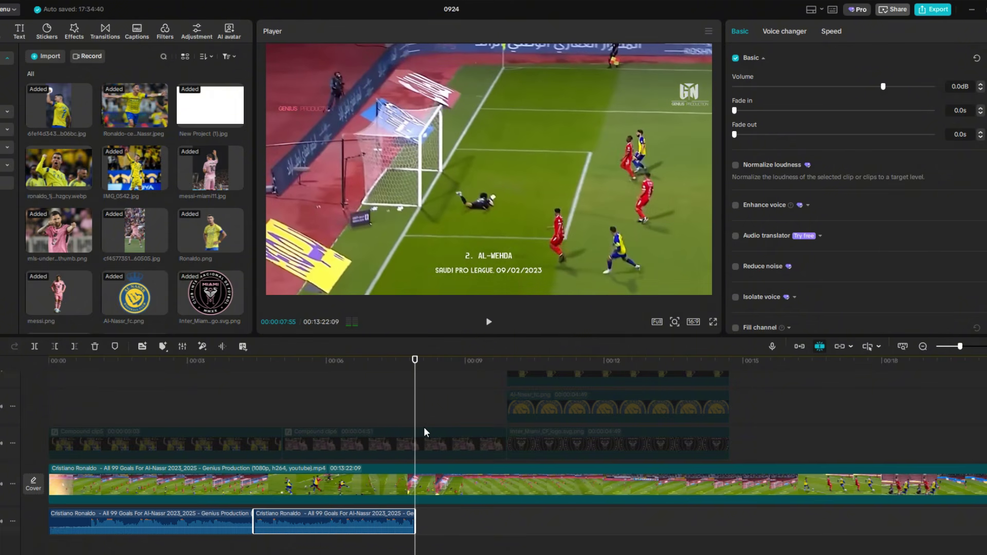
Trim the Ronaldo video's end and adjust video and audio to finish together at 00:00:08:12.
left_click(423, 472)
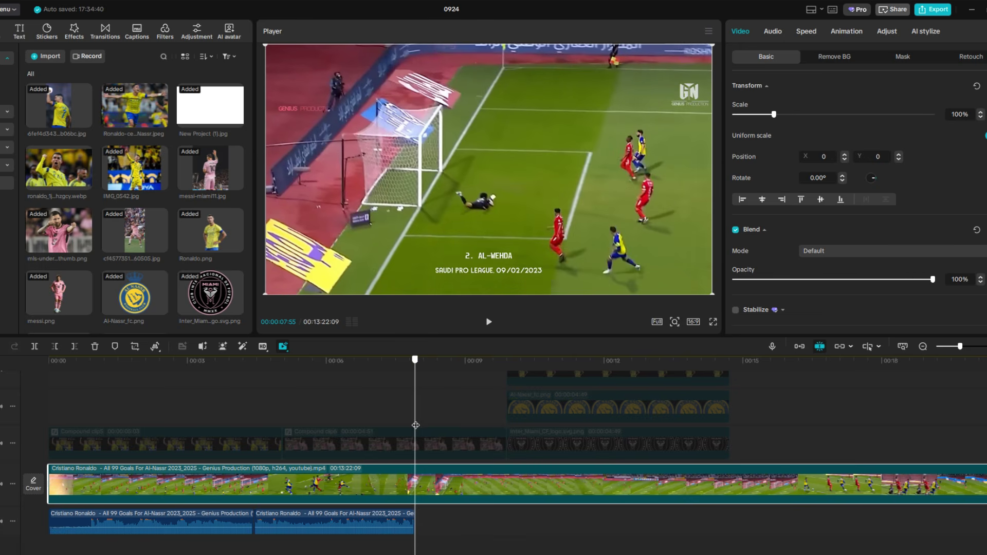
key("w")
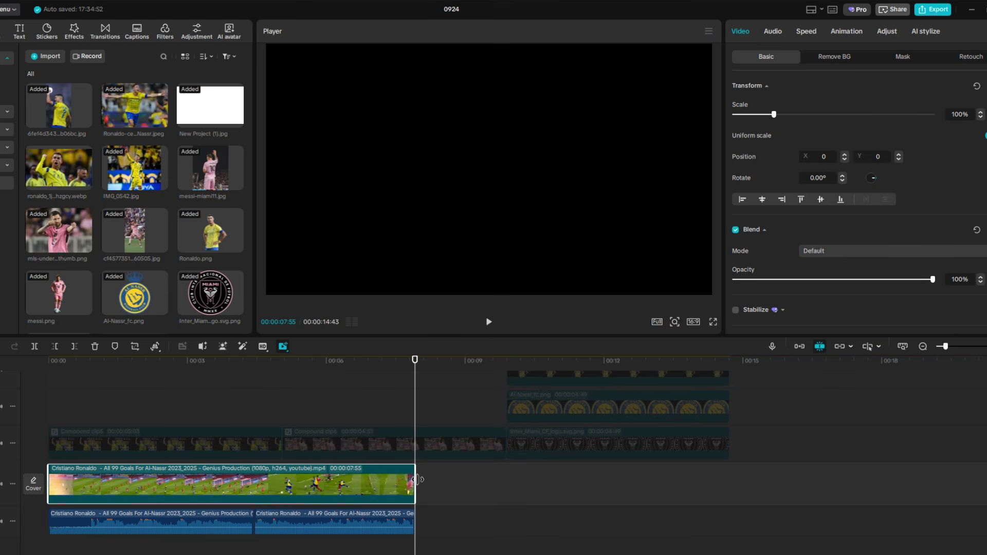
left_click(431, 492)
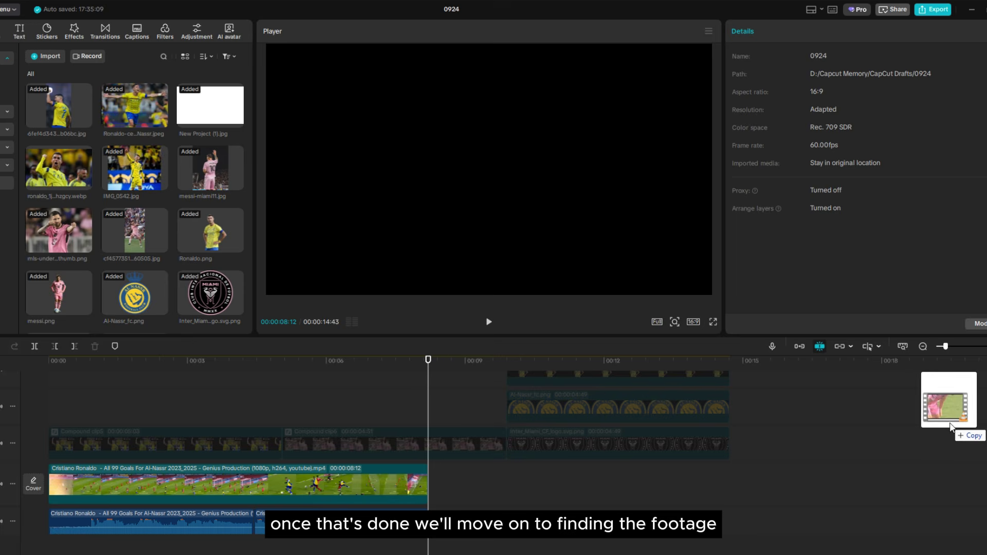
Add the "Messi Goals for Inter Miami So Far - 2025" video after the Ronaldo clip and extract its audio.
left_click_drag(950, 427, 575, 489)
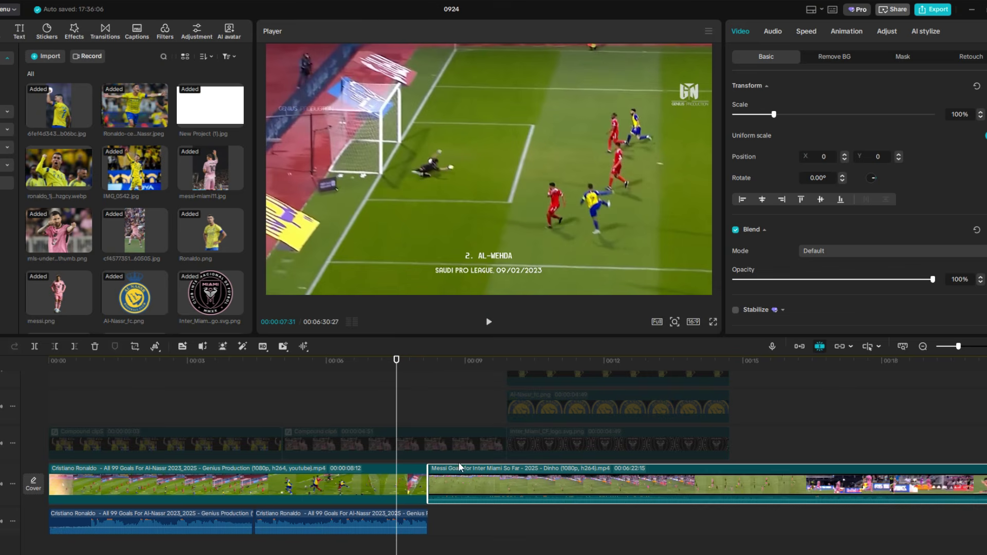
right_click(463, 493)
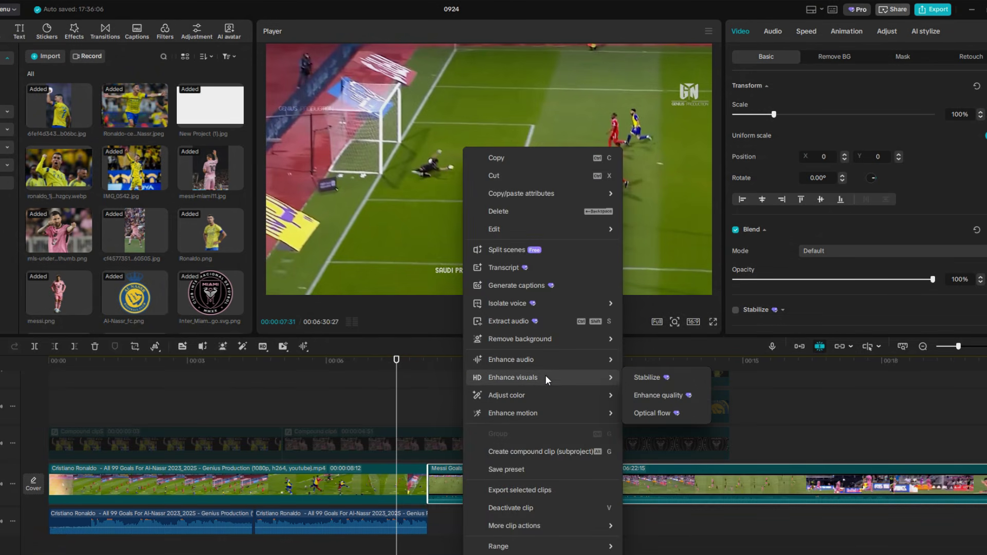
left_click(543, 325)
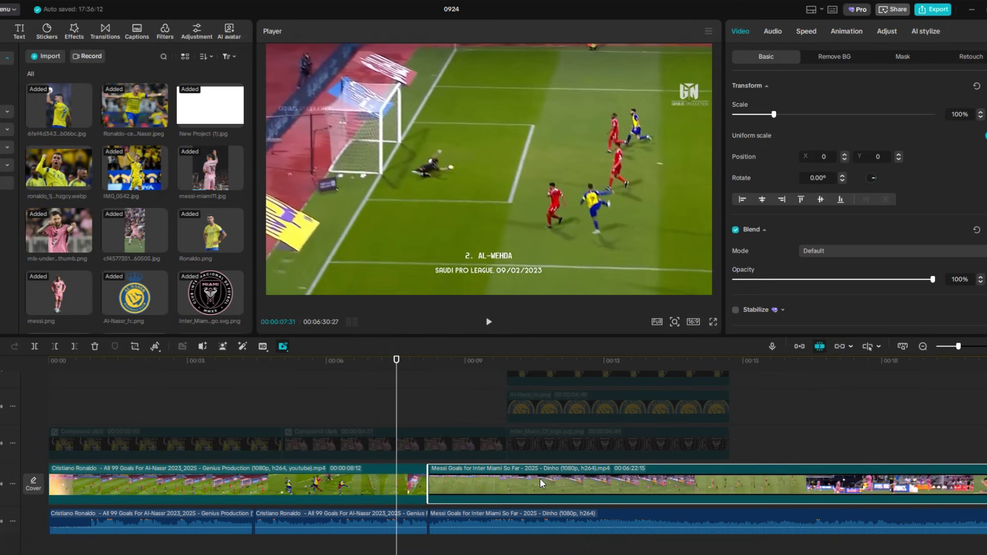
Trim the Messi video and its audio to end at 00:00:21:53, and scale the video to 139%.
key("space")
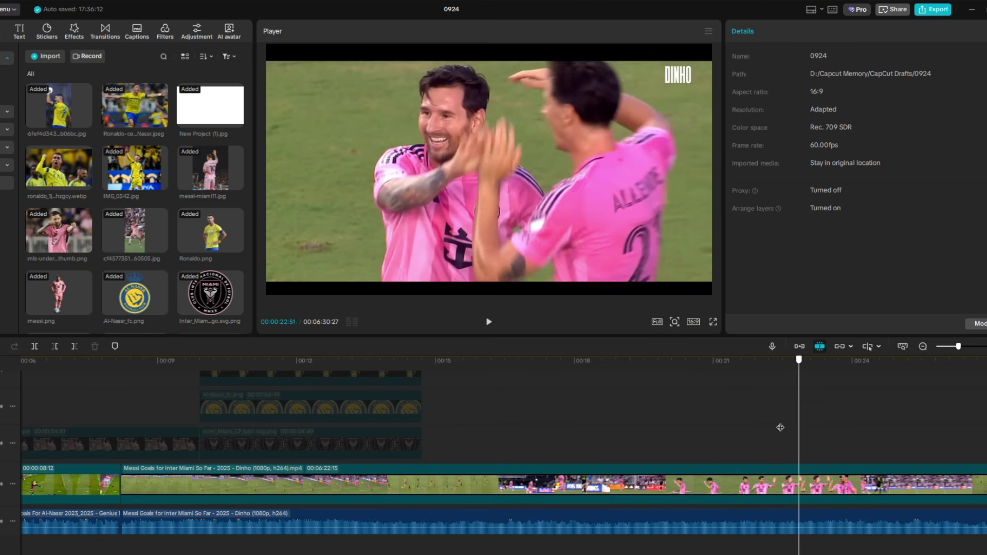
left_click(754, 433)
left_click(801, 527)
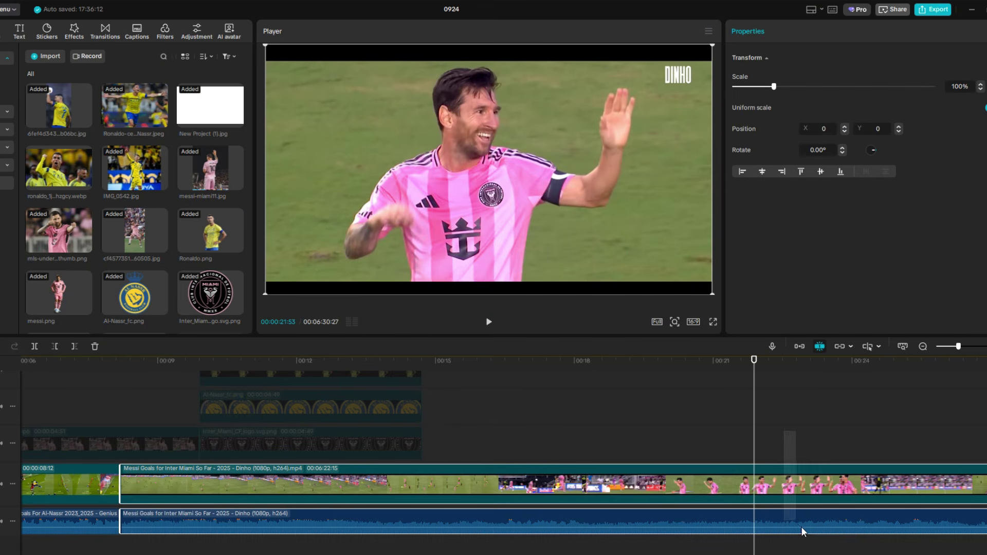
key("w")
left_click_drag(677, 380, 662, 420)
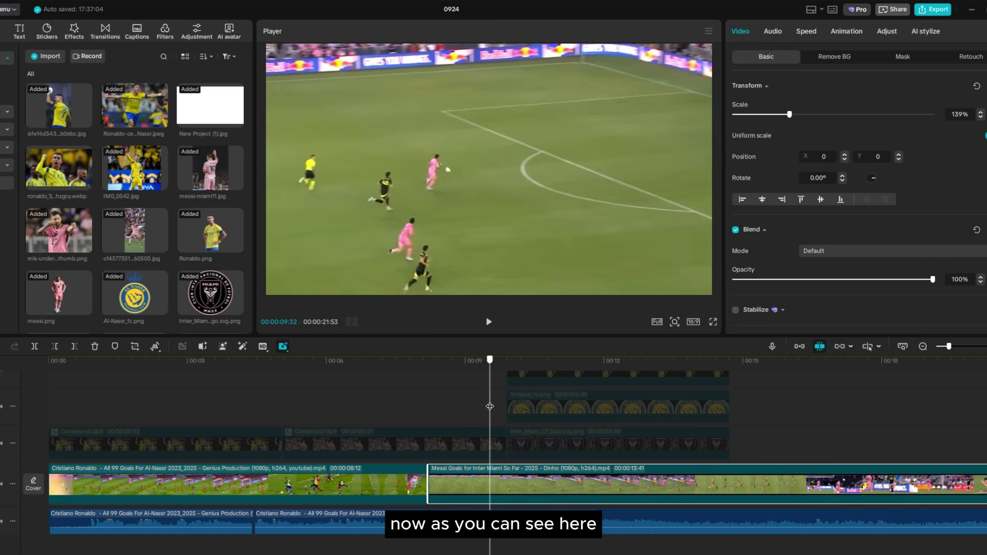
Apply voice isolation with Keep vocal to the extracted Messi audio to remove its background music.
left_click_drag(510, 401, 511, 402)
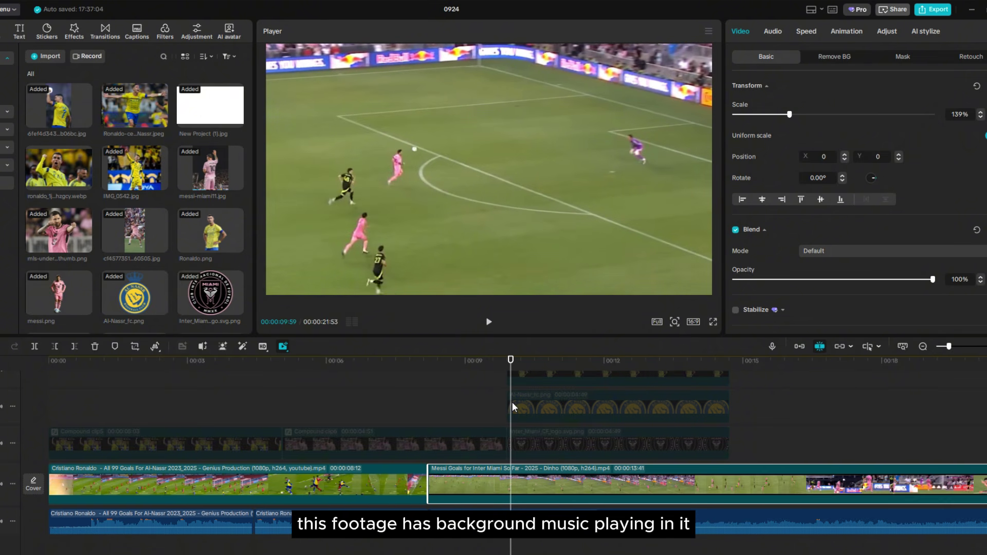
left_click_drag(479, 365, 419, 374)
key("space")
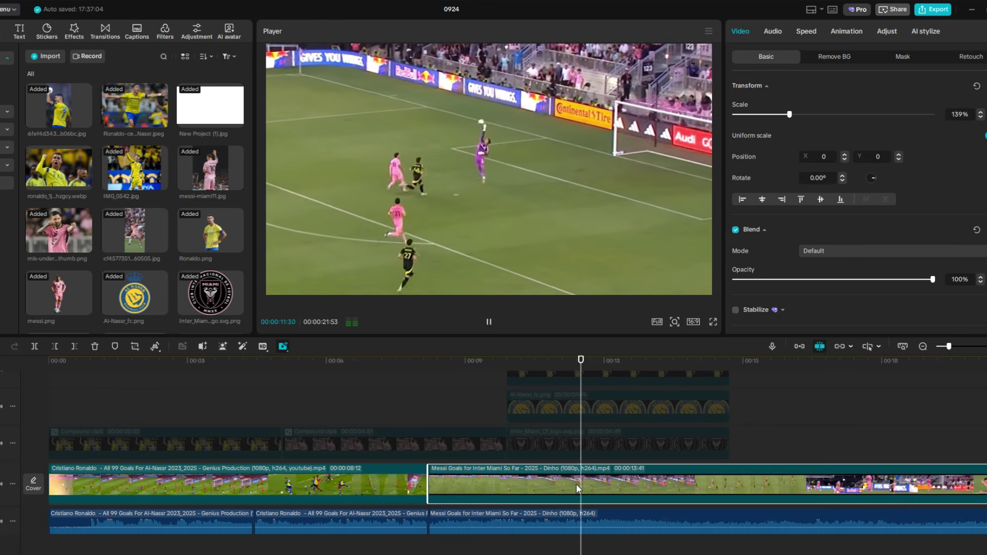
left_click(574, 522)
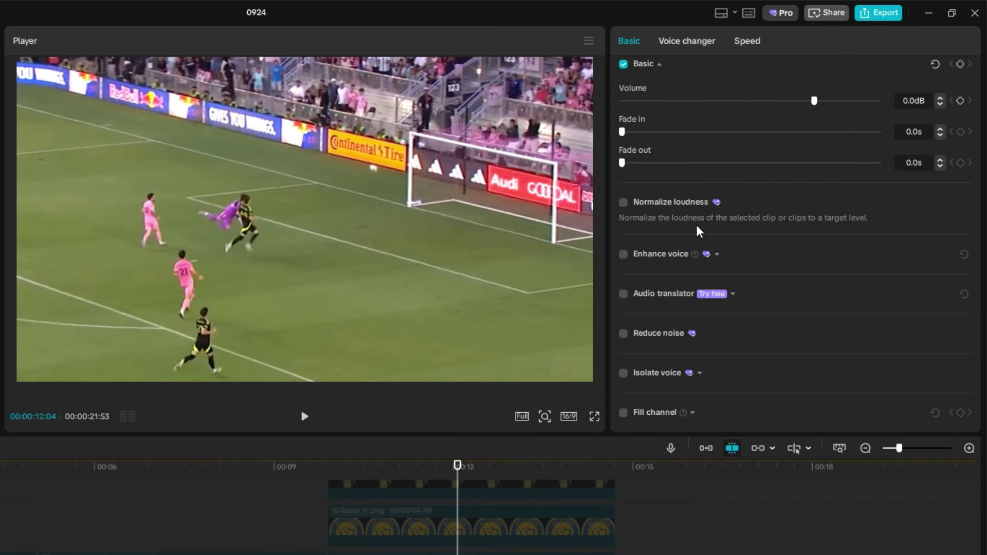
left_click(624, 375)
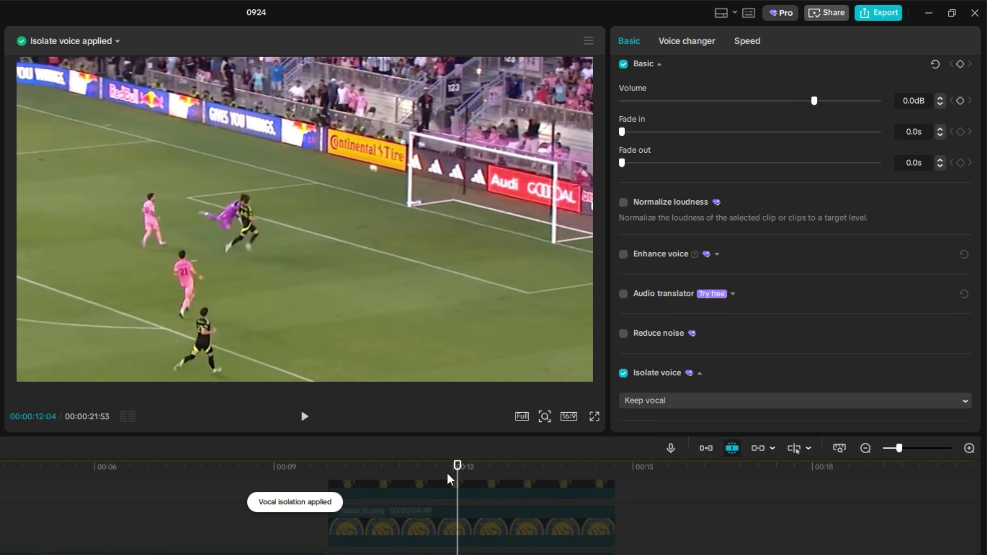
Play back the Messi section of the timeline to check the sound of the isolated vocals.
left_click_drag(447, 473, 234, 492)
key("space")
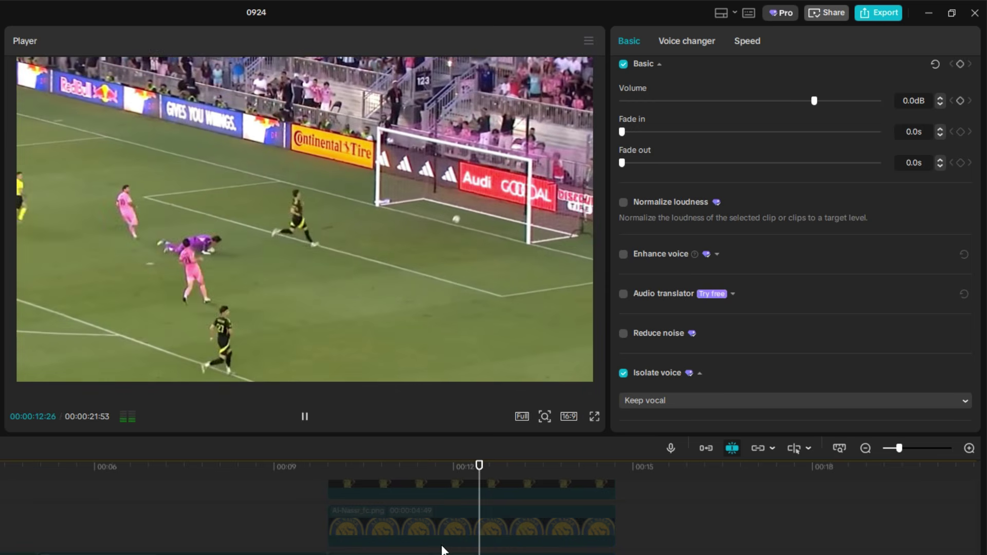
key("space")
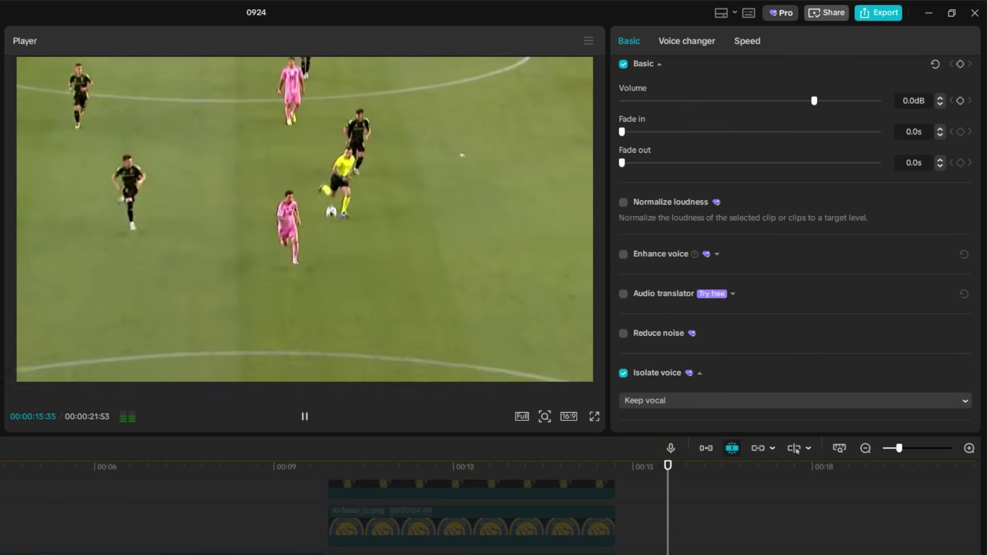
key("space")
left_click_drag(725, 465, 627, 465)
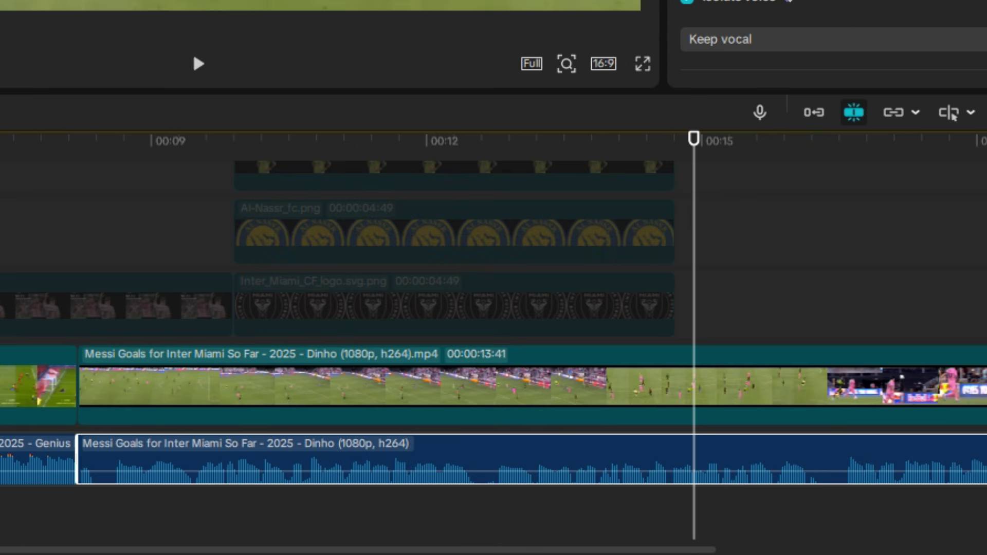
left_click_drag(986, 257, 414, 386)
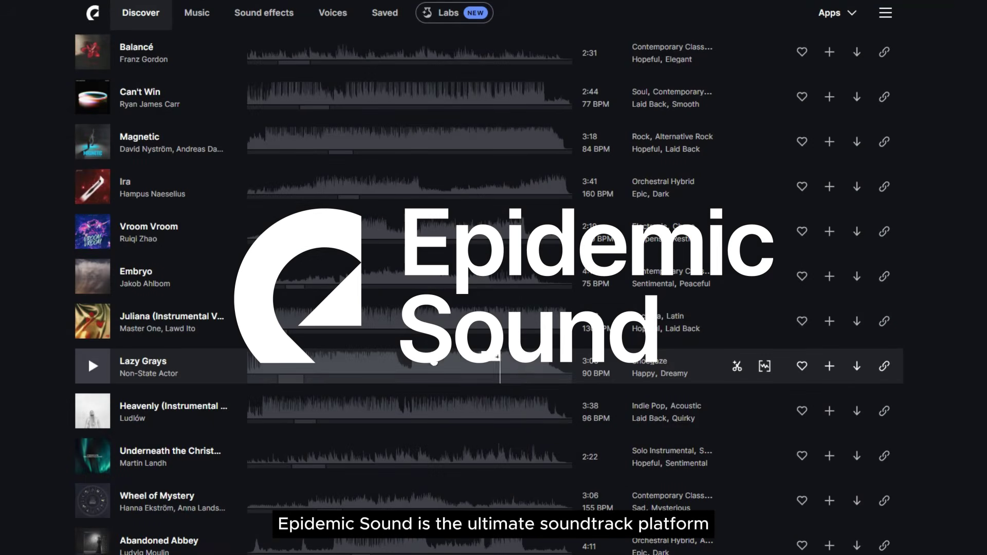
Switch to Epidemic Sound and browse the Epic mood tracks, the popular artists, and the Discover page.
scroll(256, 318, "down", 2)
scroll(491, 337, "down", 4)
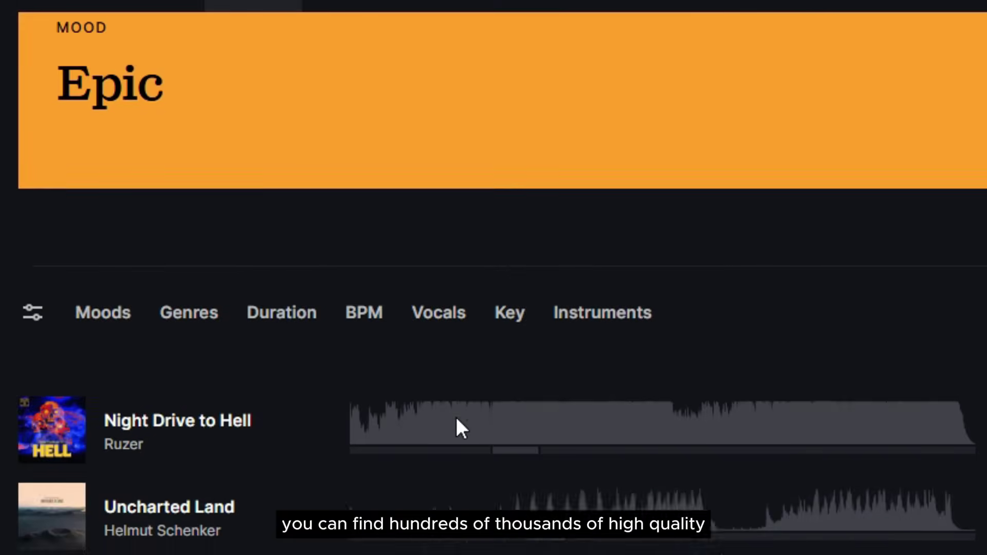
scroll(456, 425, "down", 8)
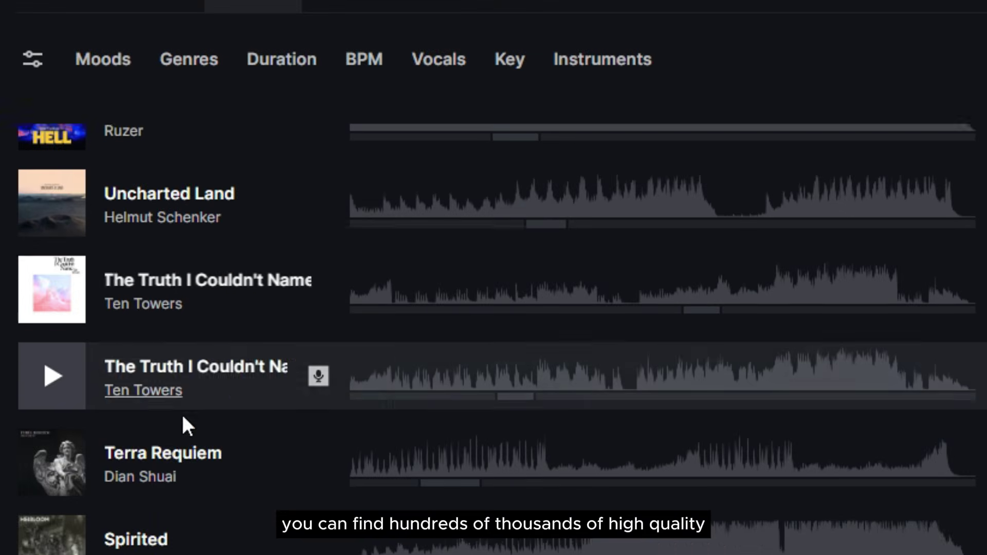
scroll(494, 278, "down", 15)
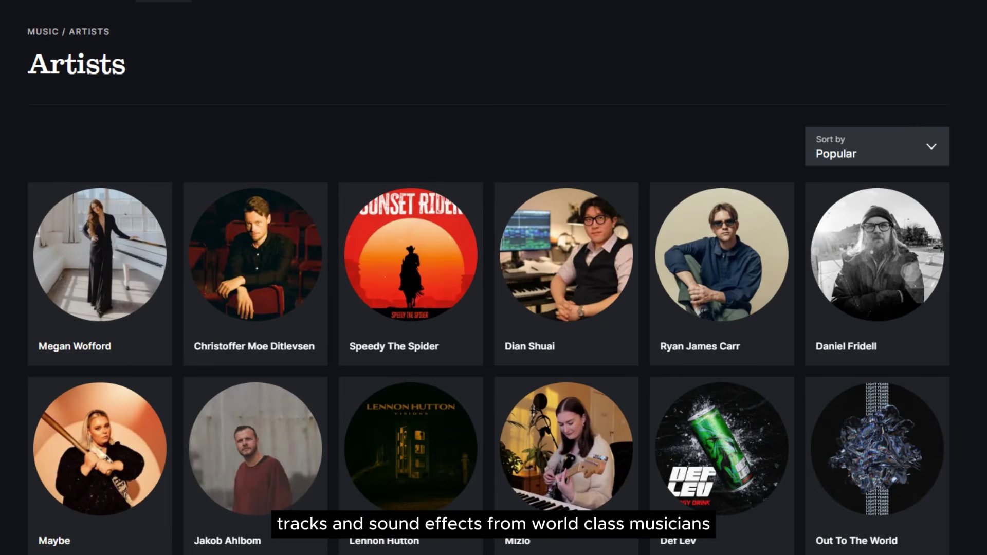
scroll(493, 278, "down", 3)
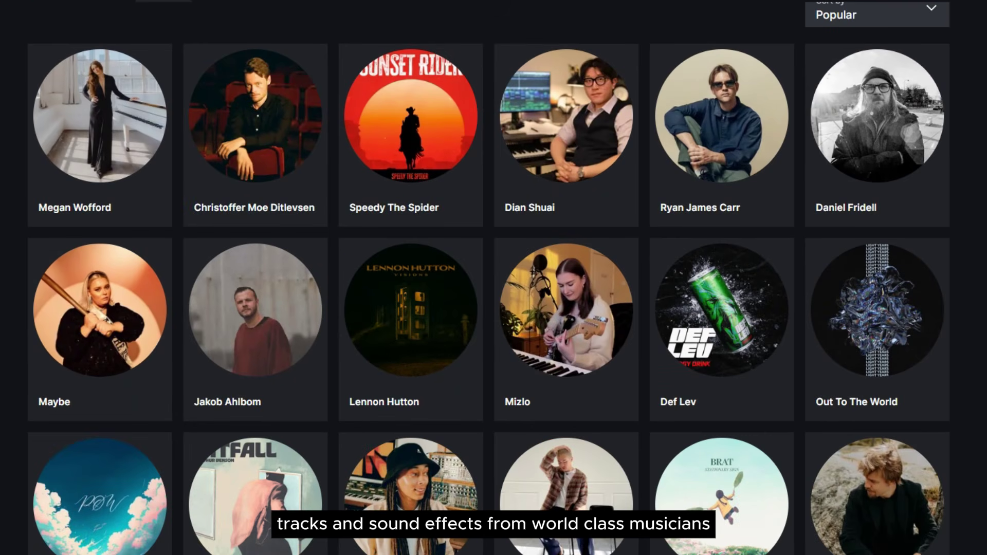
scroll(494, 278, "down", 3)
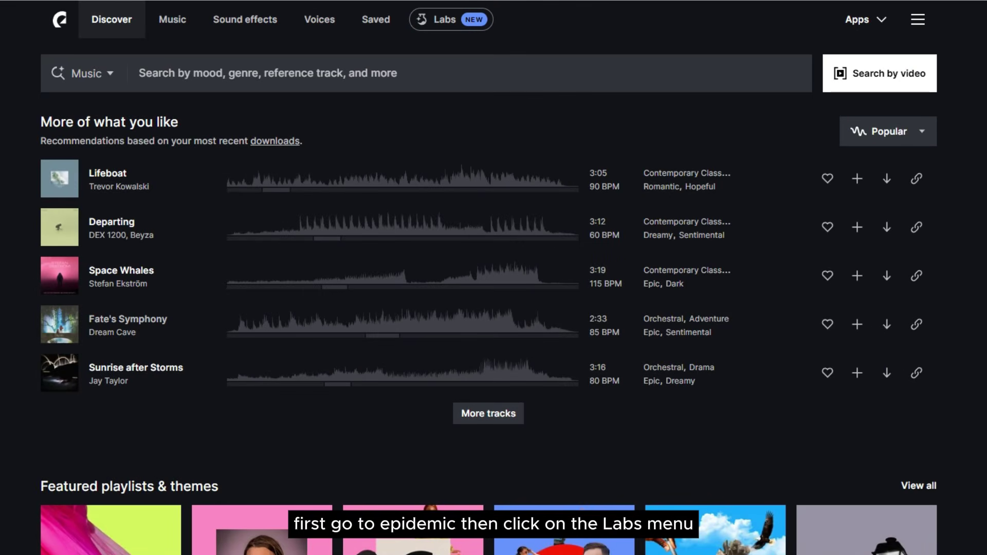
scroll(493, 278, "down", 2)
scroll(494, 277, "up", 2)
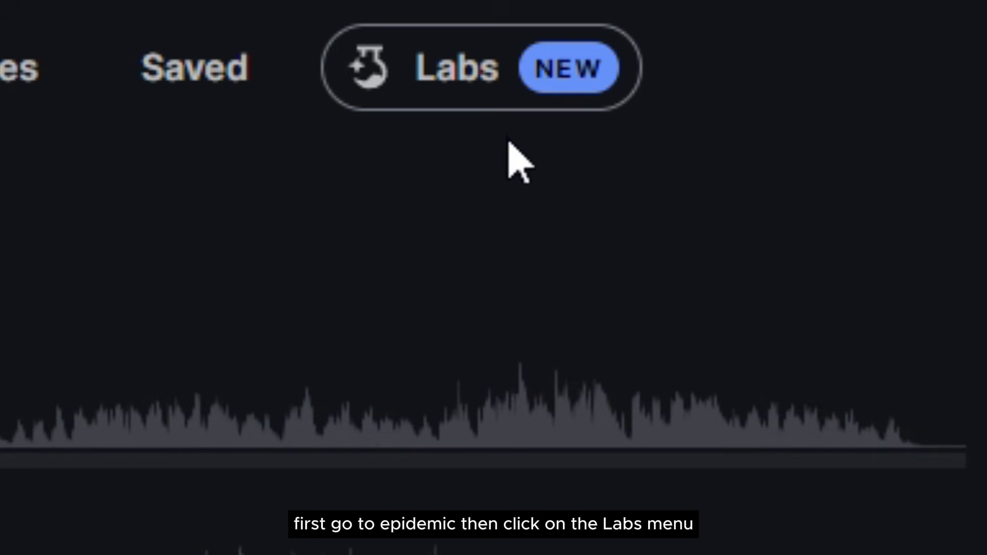
Open the Adapt feature in Epidemic Sound Labs, search for luwaks, and choose the track Blossom for adaptation.
left_click(495, 98)
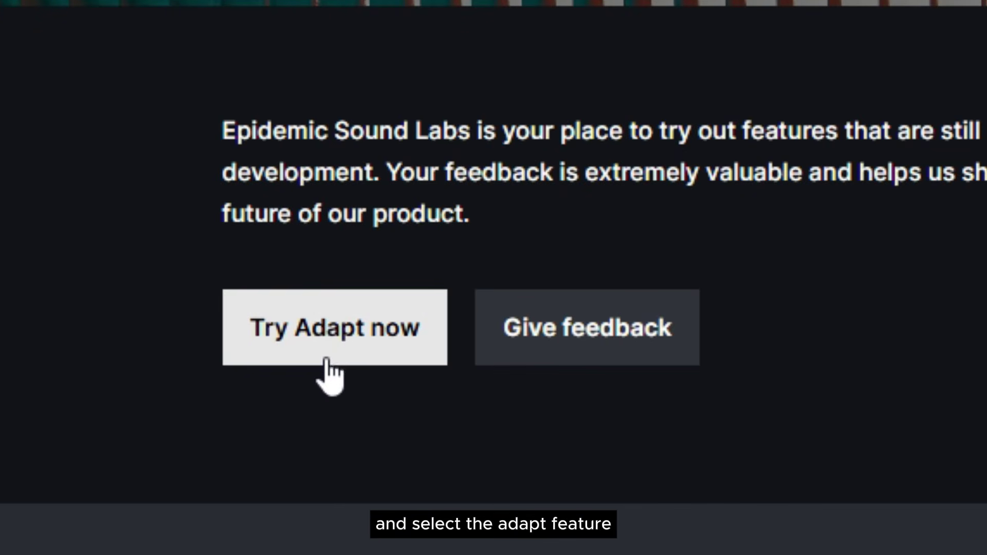
left_click(329, 360)
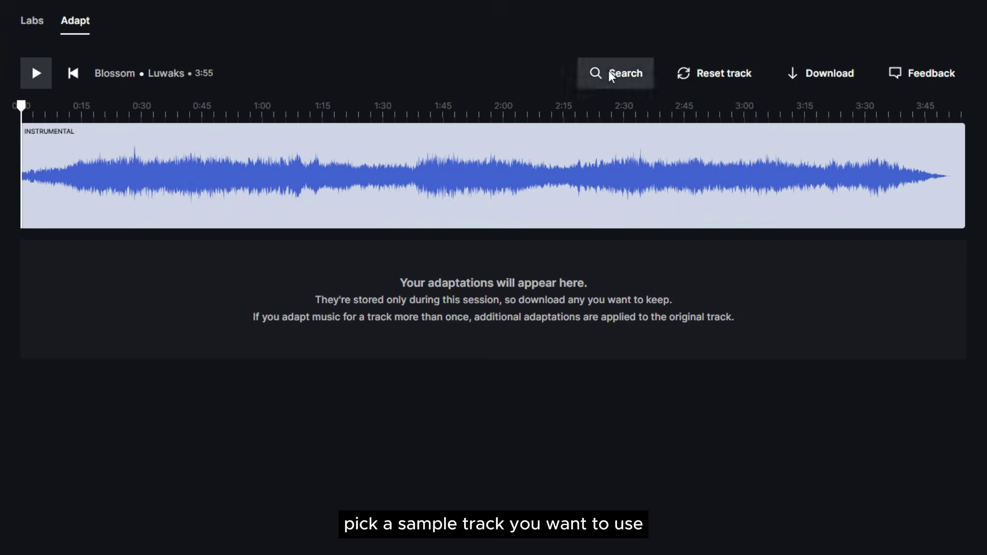
left_click(617, 73)
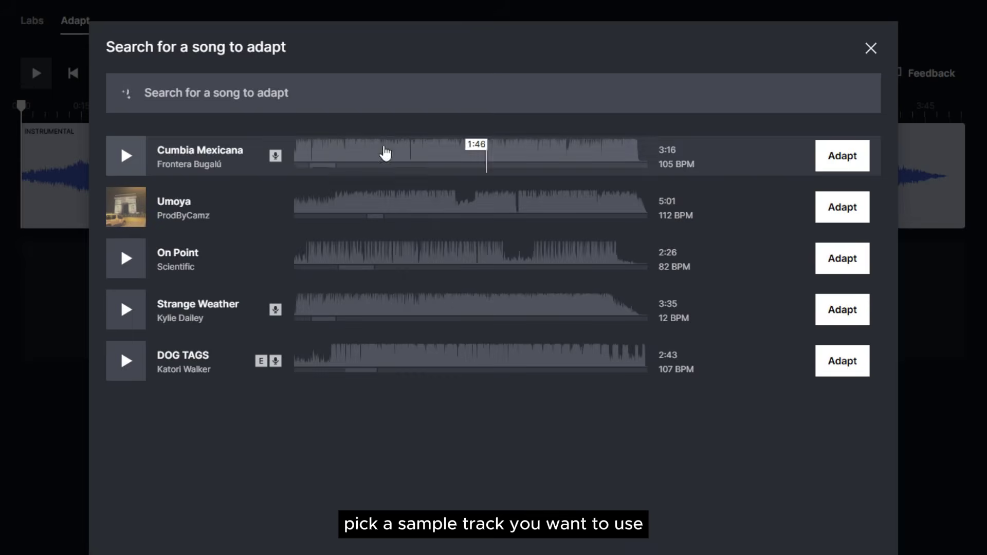
left_click(261, 91)
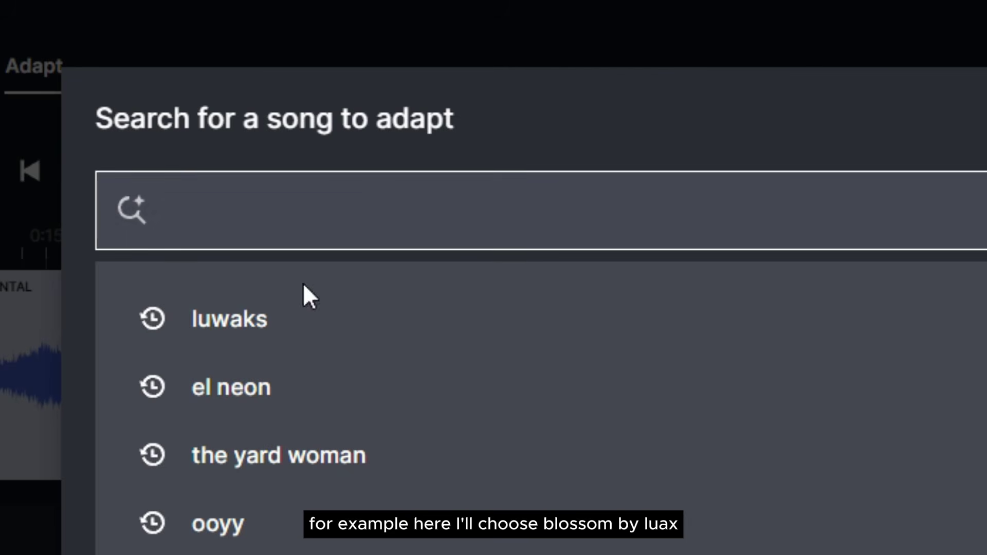
left_click(216, 147)
scroll(425, 456, "down", 5)
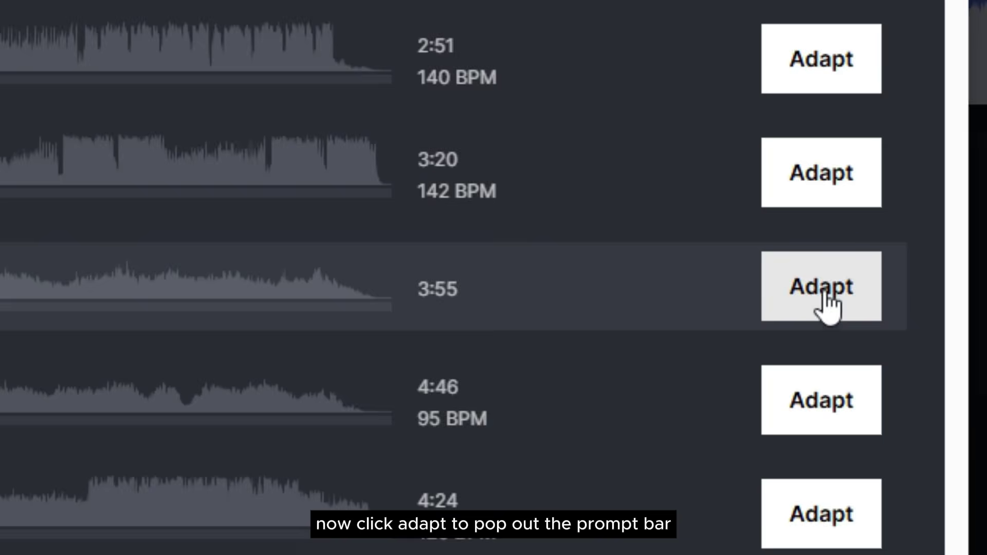
left_click(824, 296)
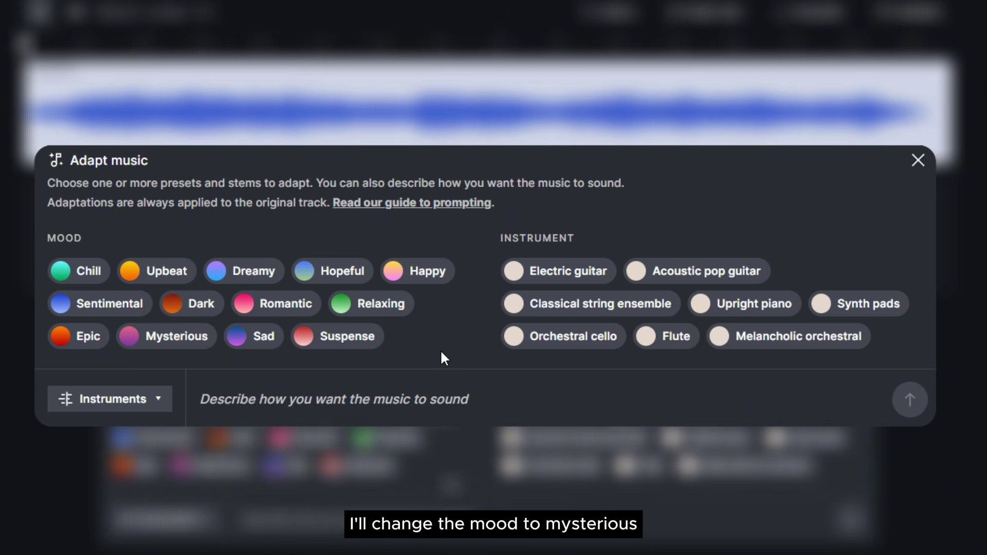
Compose the adaptation with the Mysterious mood, Orchestral cello and "piano, violin", including the melody, instruments, bass and drums stems.
left_click(151, 337)
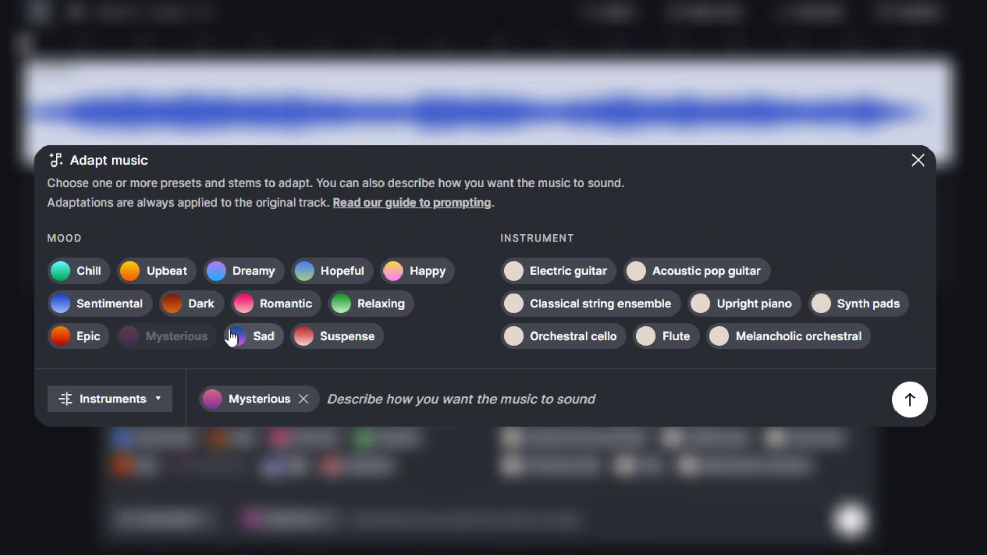
left_click(590, 343)
left_click(513, 404)
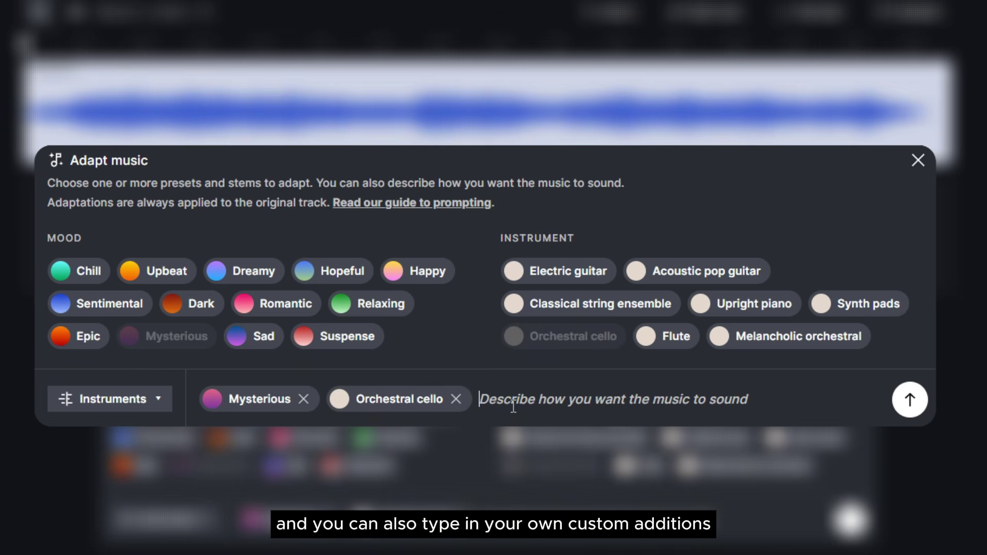
type("piano, violin")
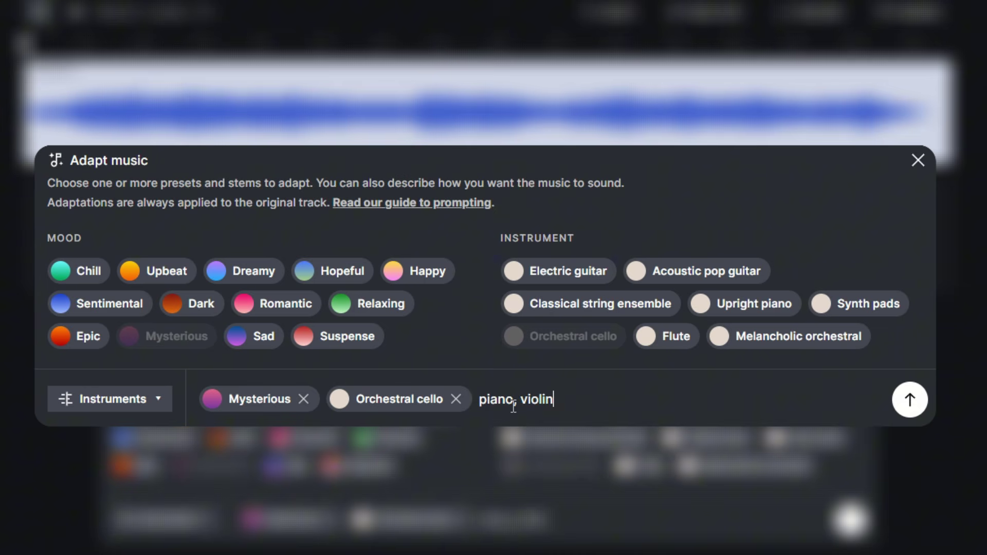
left_click(149, 400)
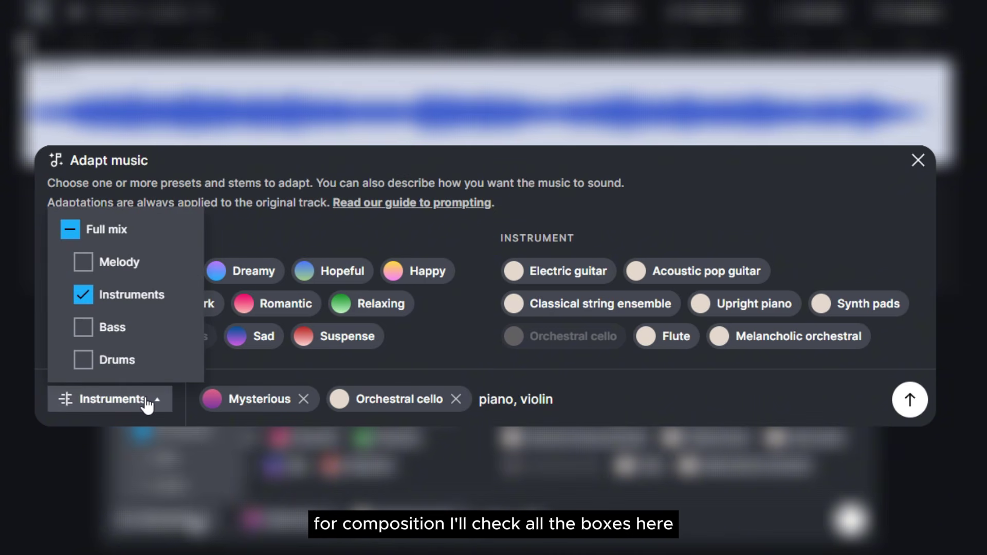
left_click(125, 334)
left_click(83, 261)
left_click(83, 360)
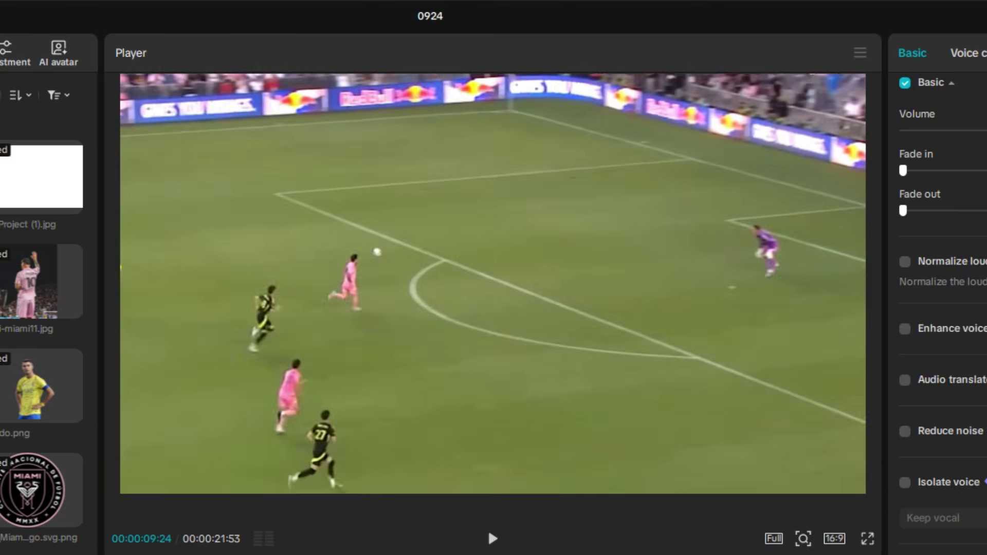
Switch to CapCut and enable the Ronaldo collage compound clip at the start of the timeline.
key("space")
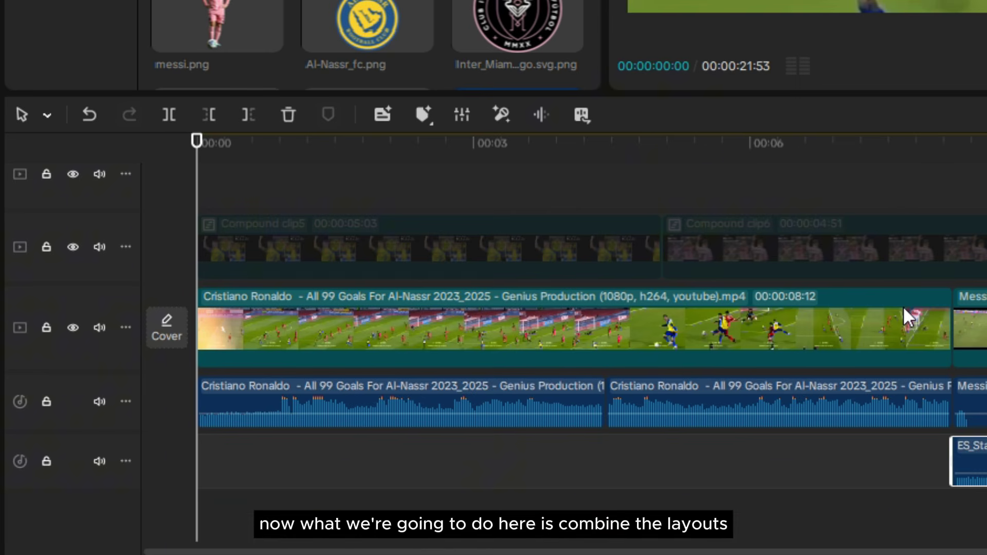
scroll(903, 306, "up", 4)
scroll(903, 306, "down", 1, "ctrl")
scroll(874, 304, "up", 1)
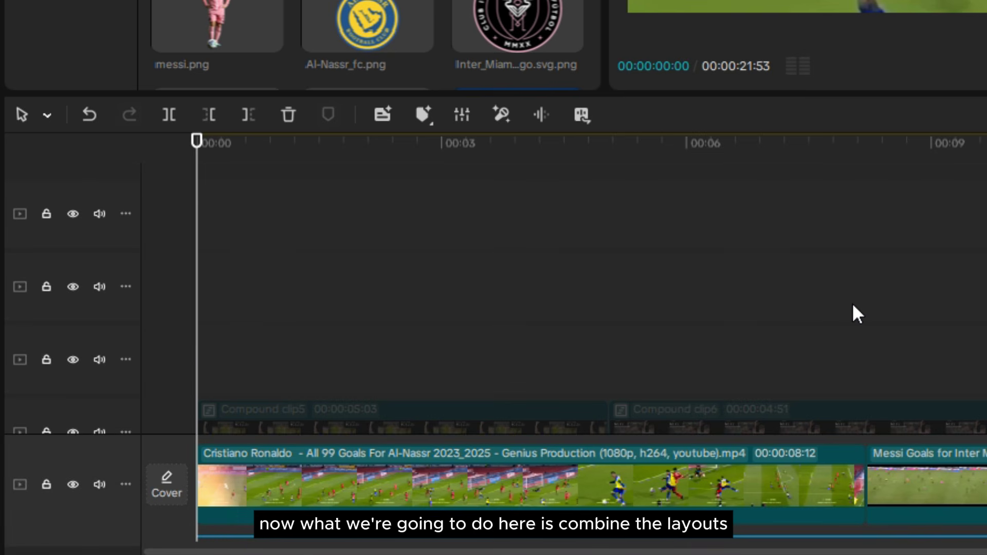
scroll(809, 214, "down", 1)
scroll(793, 231, "up", 1)
left_click_drag(786, 213, 830, 273)
left_click(486, 404)
scroll(502, 360, "down", 2)
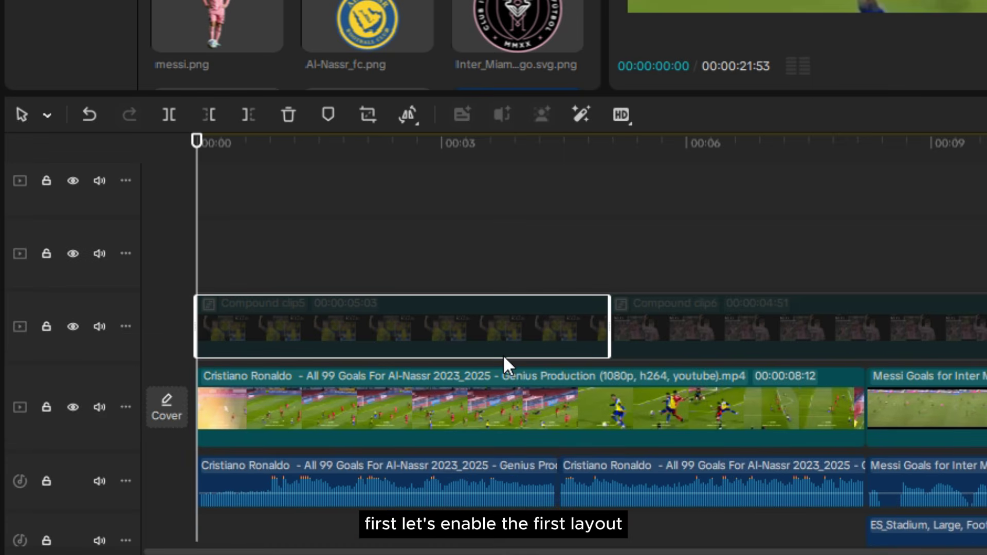
key("v")
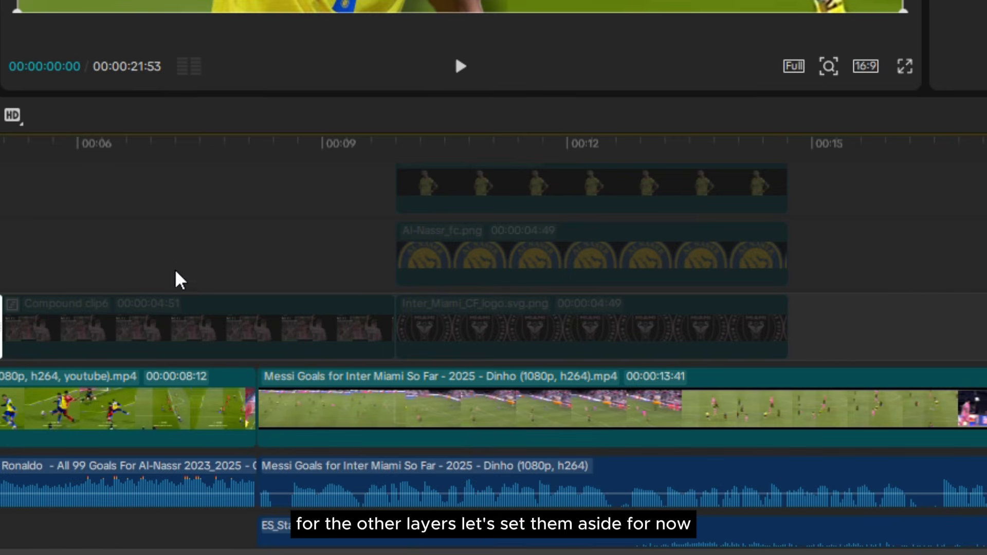
Move the disabled Messi collage, player cut-out and club logo layers aside, past the end of the Messi footage.
scroll(803, 280, "up", 1)
left_click_drag(423, 314, 628, 385)
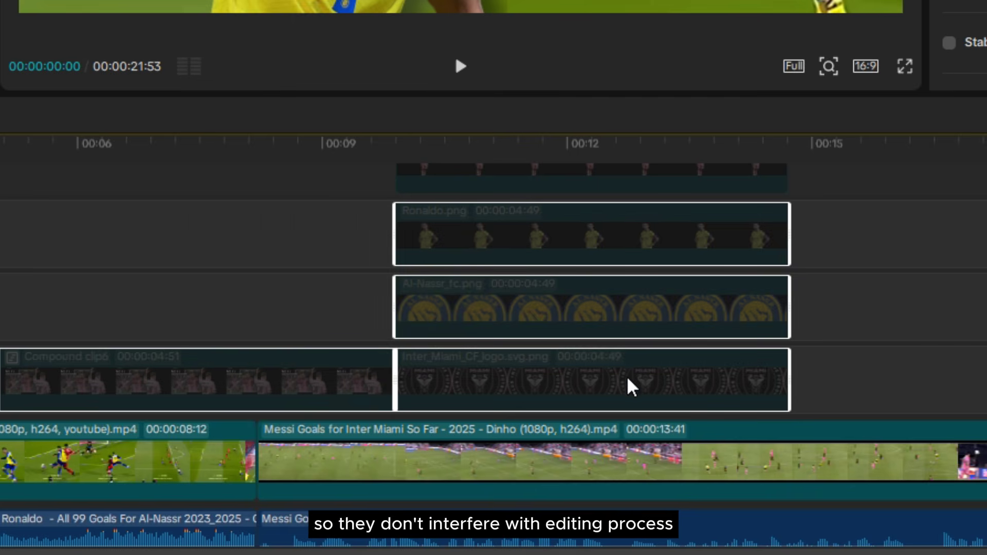
scroll(523, 287, "down", 1)
key("Delete")
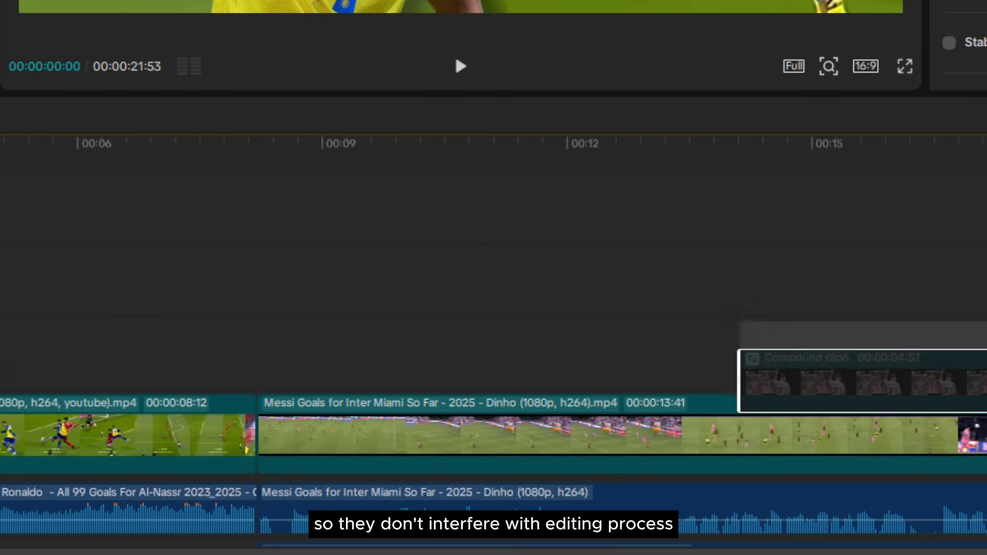
scroll(494, 411, "right", 5)
left_click_drag(980, 354, 897, 323)
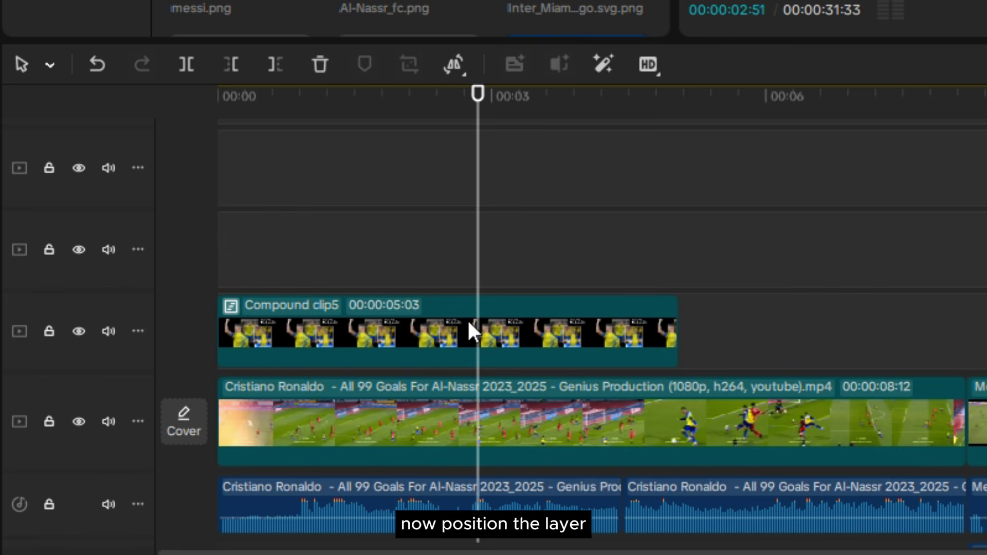
Place the Ronaldo collage at about 00:00:05:31 and trim it to 00:00:02:41 so it ends with the Ronaldo footage.
left_click_drag(473, 332, 985, 292)
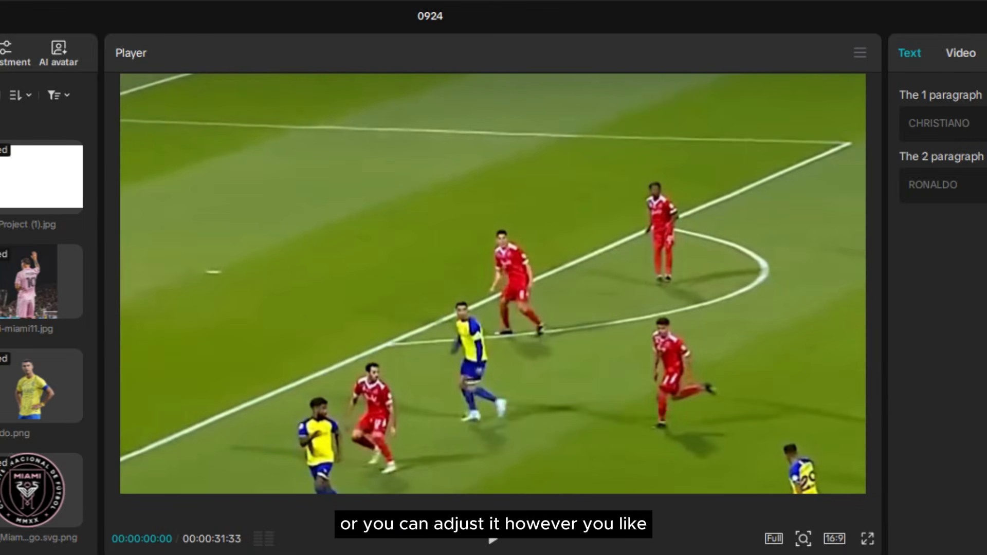
key("space")
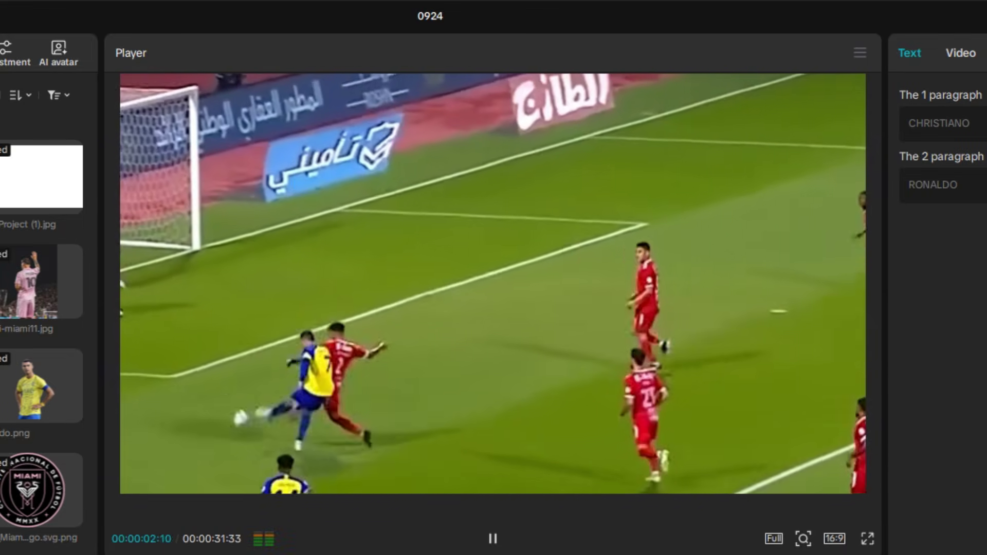
key("space")
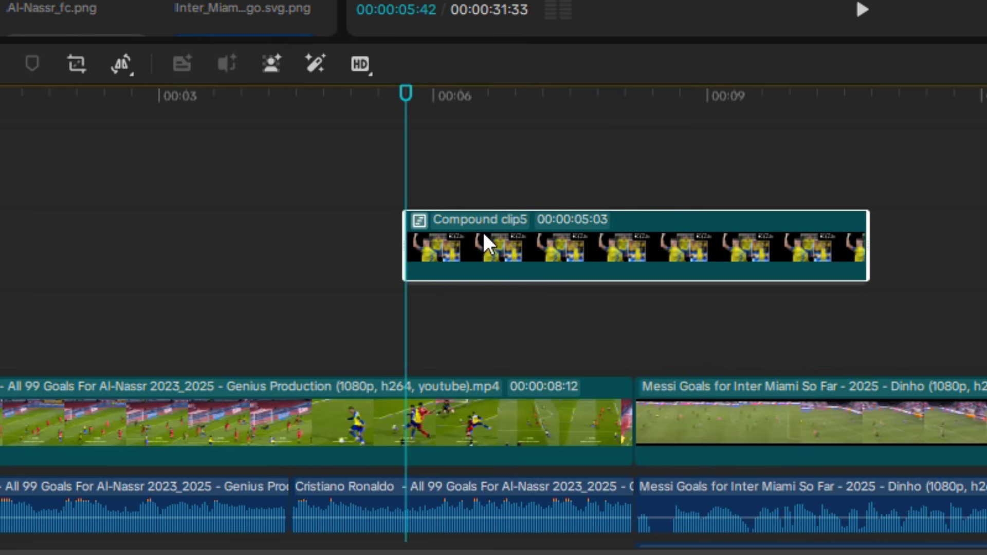
left_click_drag(485, 238, 468, 242)
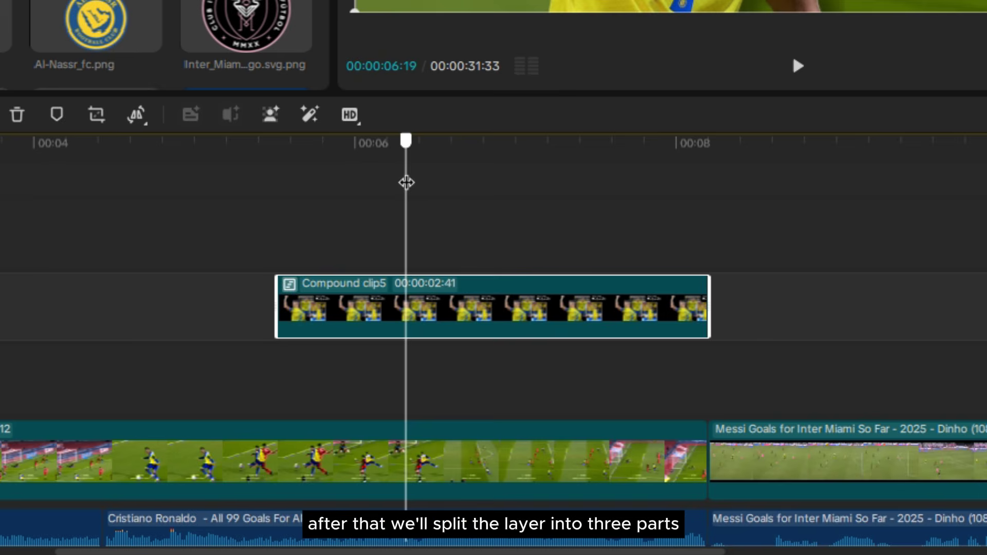
Split the Ronaldo collage into three roughly equal parts at 00:00:06:19 and about 00:00:07:16.
key("ctrl+b")
left_click_drag(424, 140, 588, 138)
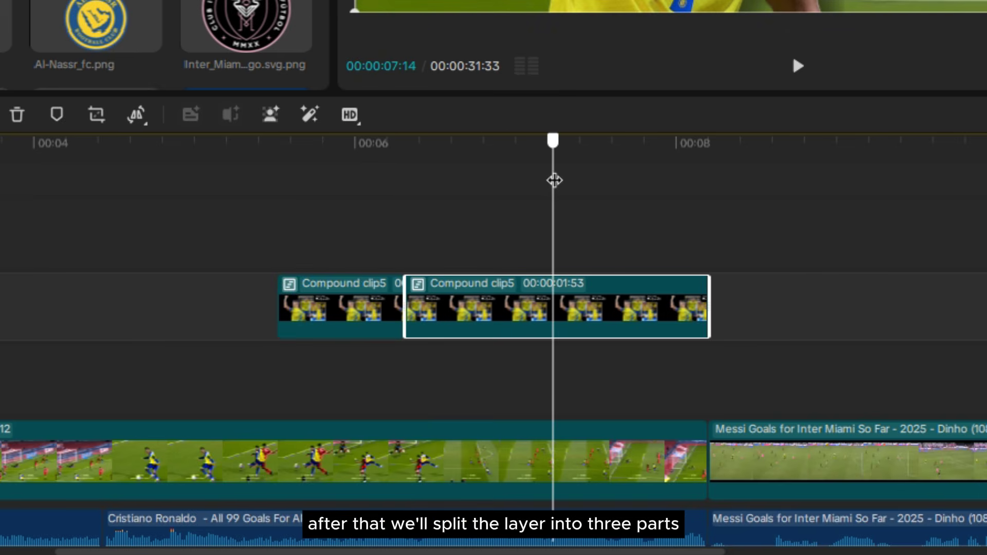
left_click_drag(554, 180, 247, 184)
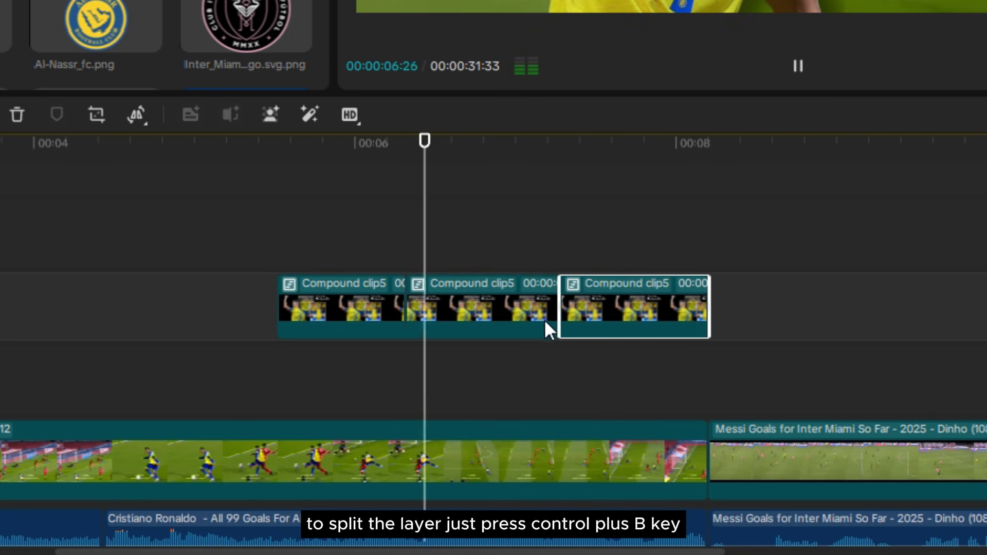
key("space")
Enlarge the first part of the split Ronaldo collage and reposition it in the frame.
left_click(324, 315)
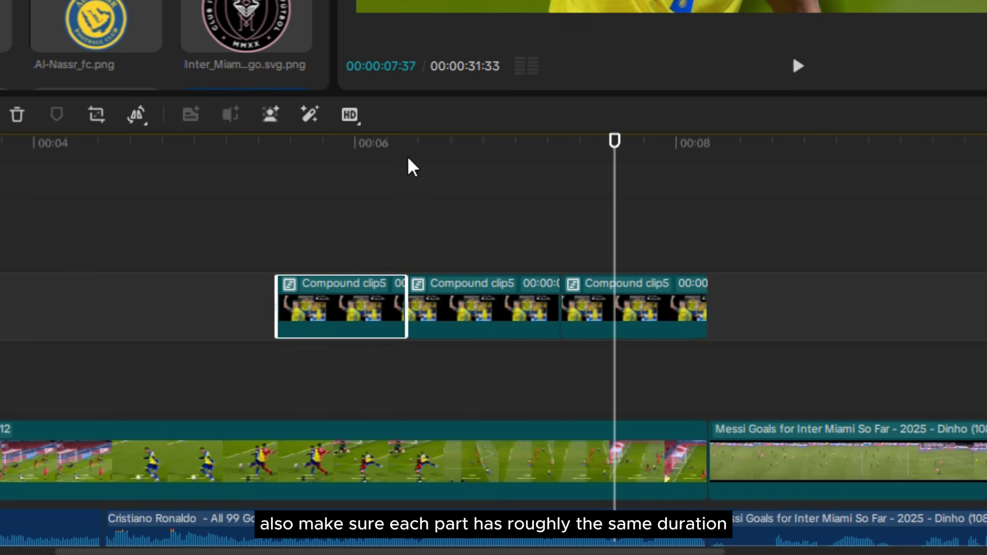
left_click(343, 169)
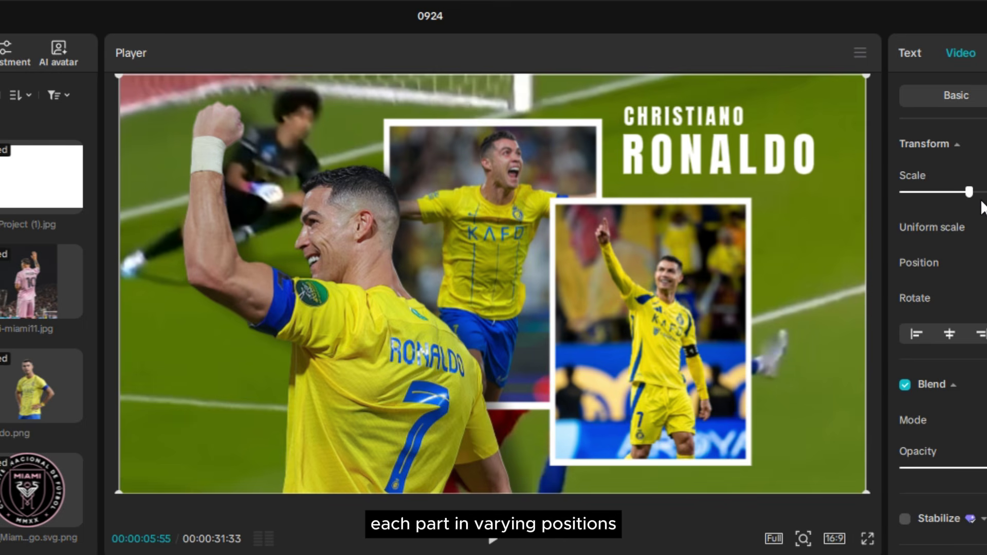
left_click_drag(969, 193, 594, 267)
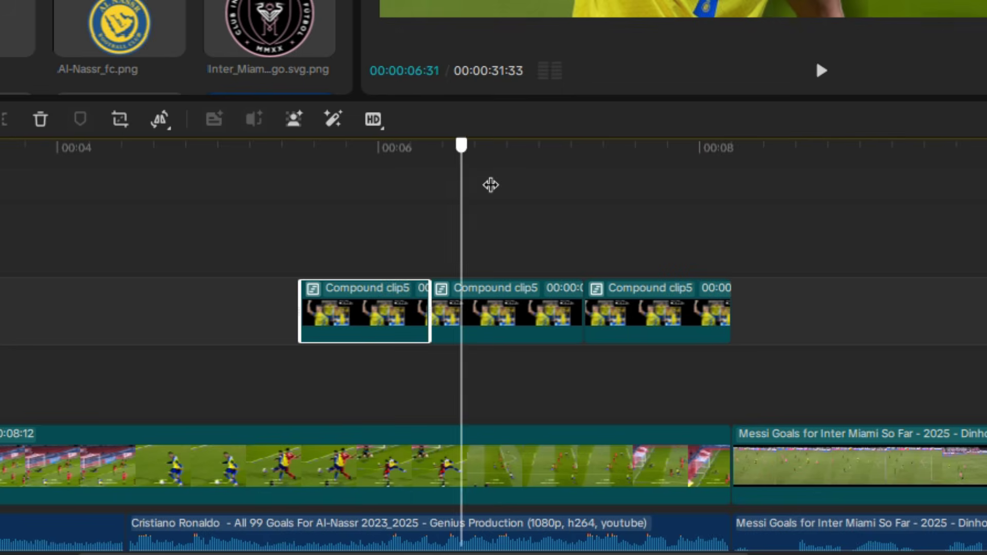
Scale the second part of the Ronaldo collage to 190% and position it at X 1652, Y -156.
left_click(489, 185)
left_click(507, 309)
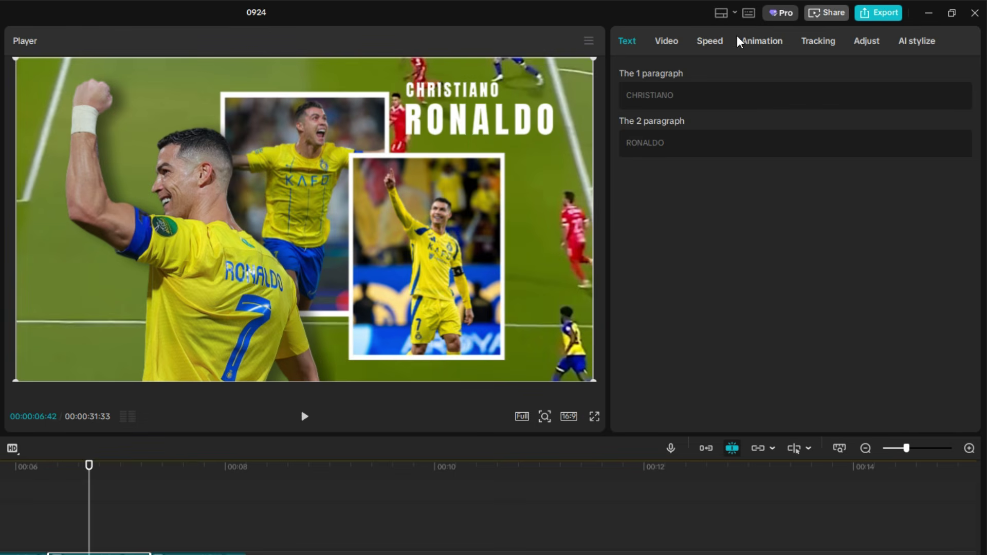
left_click(668, 47)
left_click_drag(672, 148, 719, 149)
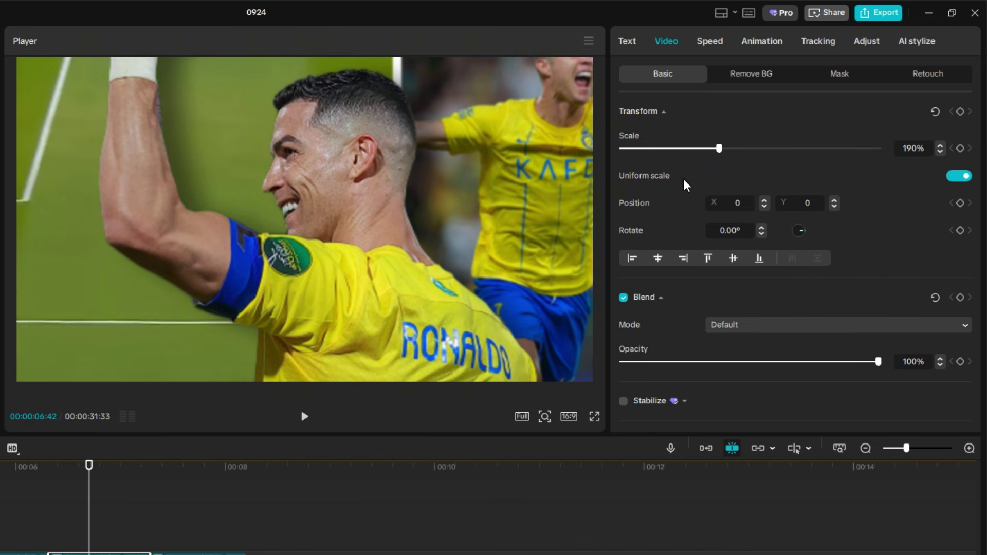
Scale the third part of the Ronaldo collage to 180%, position it at X -1242, Y -826, and play back the sequence.
left_click(197, 492)
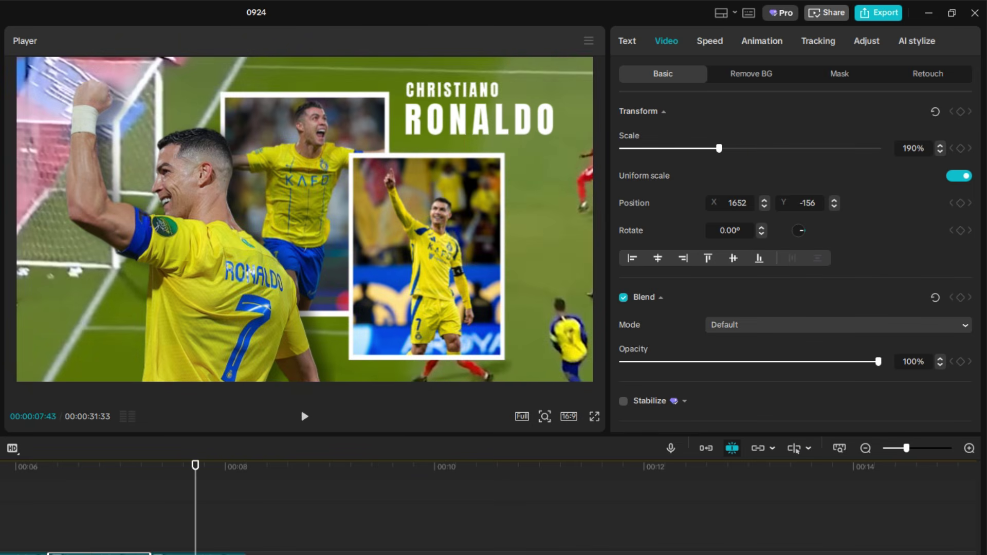
left_click(202, 554)
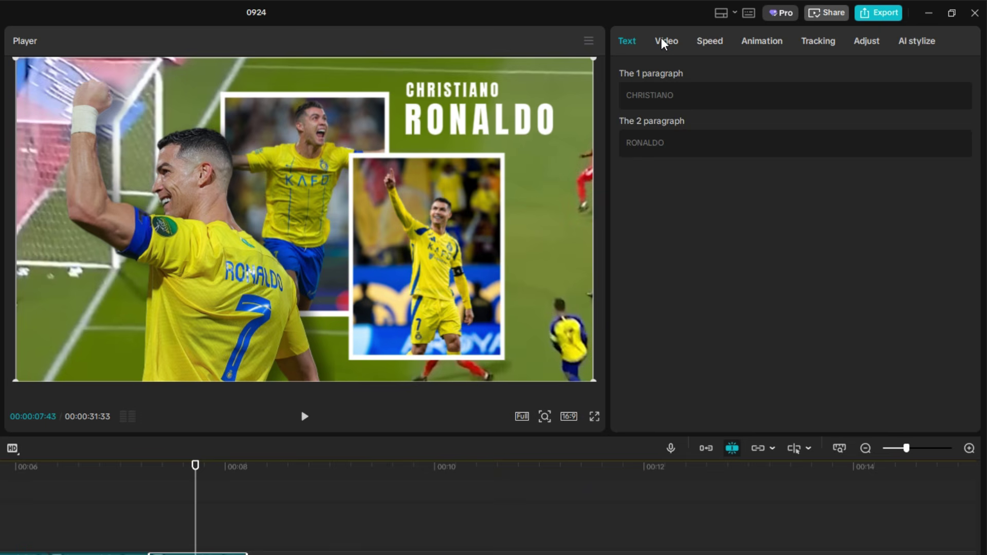
left_click(666, 41)
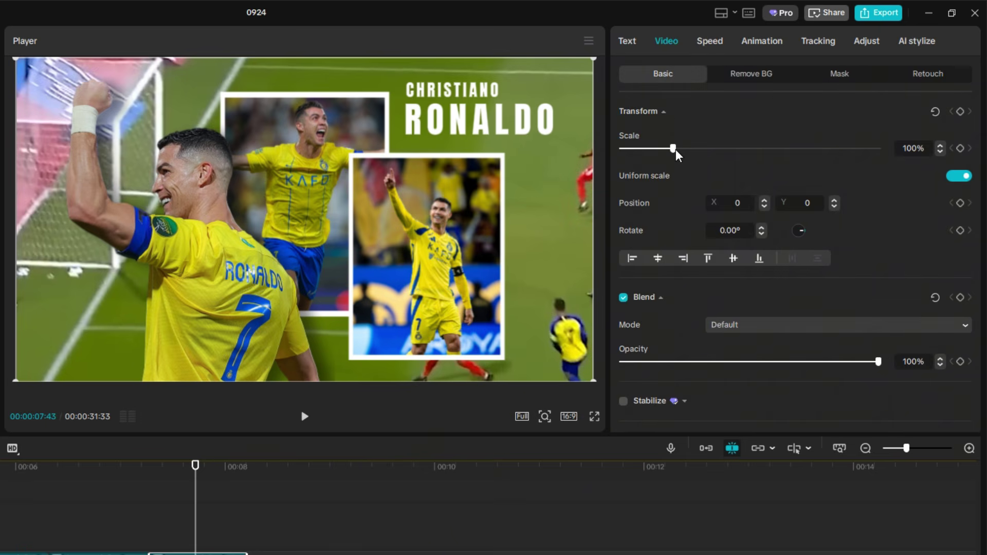
left_click_drag(672, 148, 714, 148)
left_click_drag(389, 316, 301, 274)
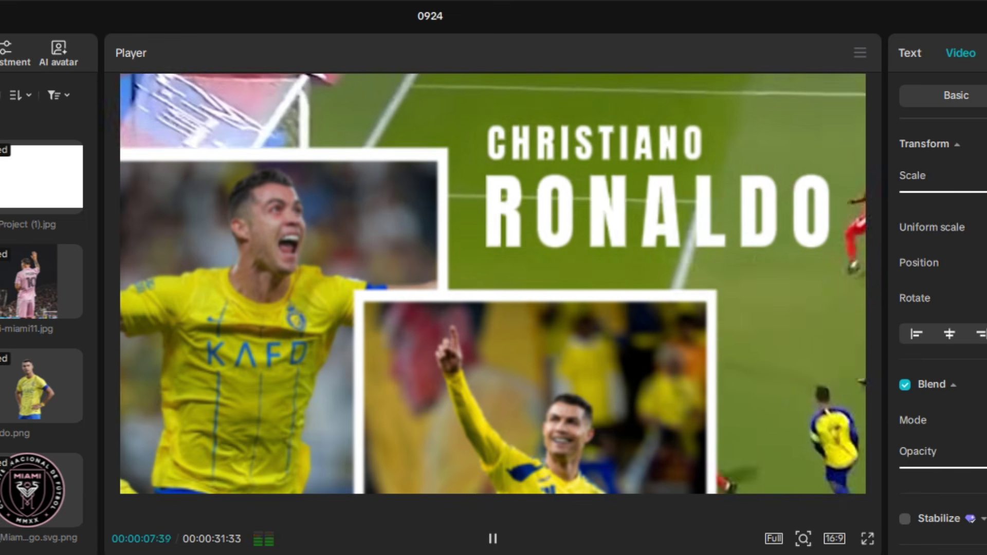
key("space")
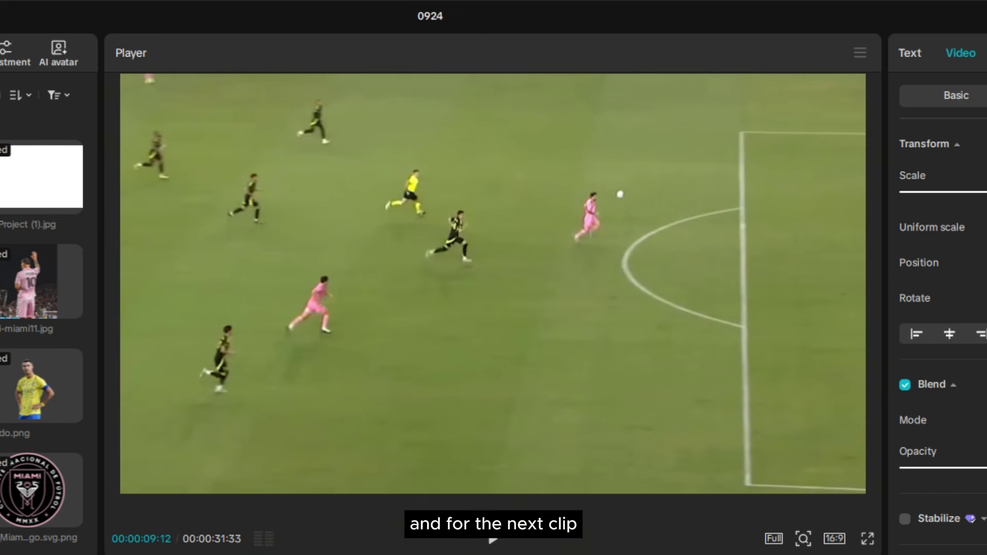
key("space")
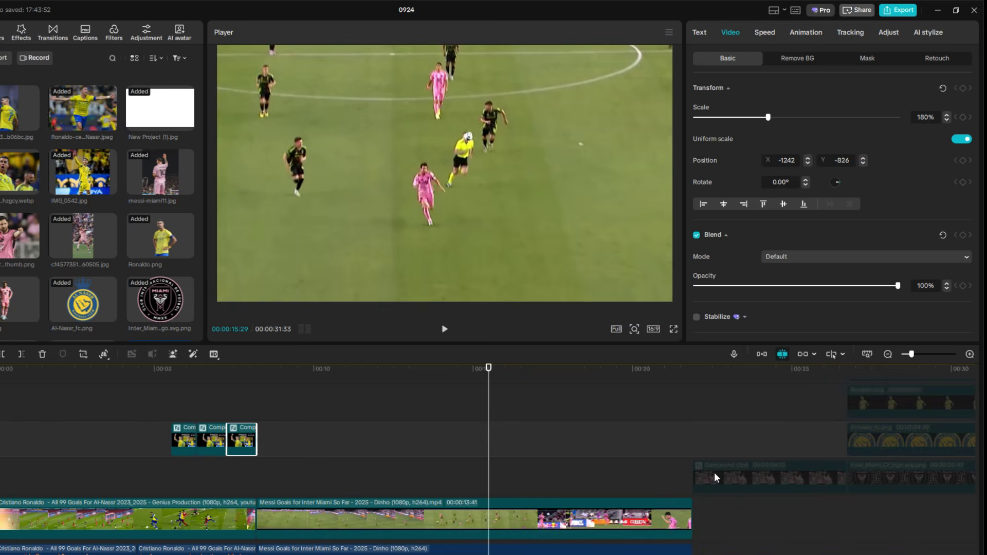
Move the disabled Messi collage over the end of the Messi footage, starting at about 00:00:17:50, and enable it.
left_click(585, 482)
left_click_drag(585, 482, 649, 479)
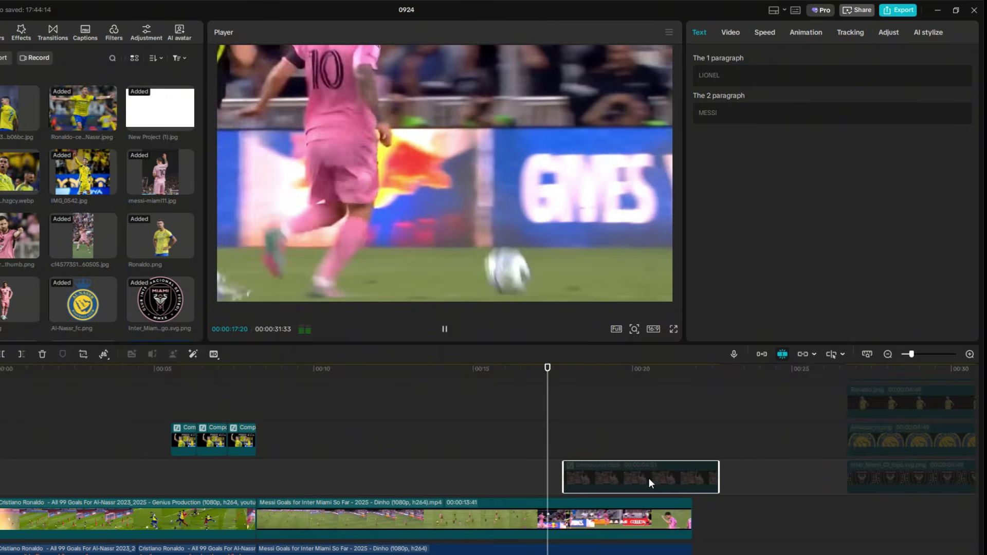
left_click(619, 478)
scroll(619, 478, "up", 1)
scroll(619, 478, "up", 1)
scroll(591, 432, "down", 2)
left_click(522, 391)
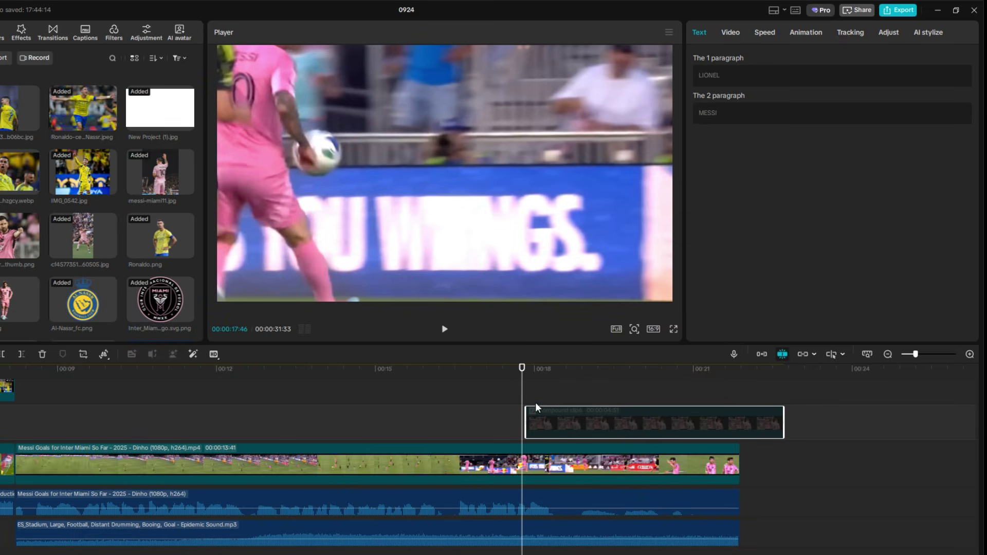
key("v")
Trim the Messi collage's end to match the Messi footage, and trim its start so the clip lasts 00:00:03:05.
left_click(740, 388)
key("w")
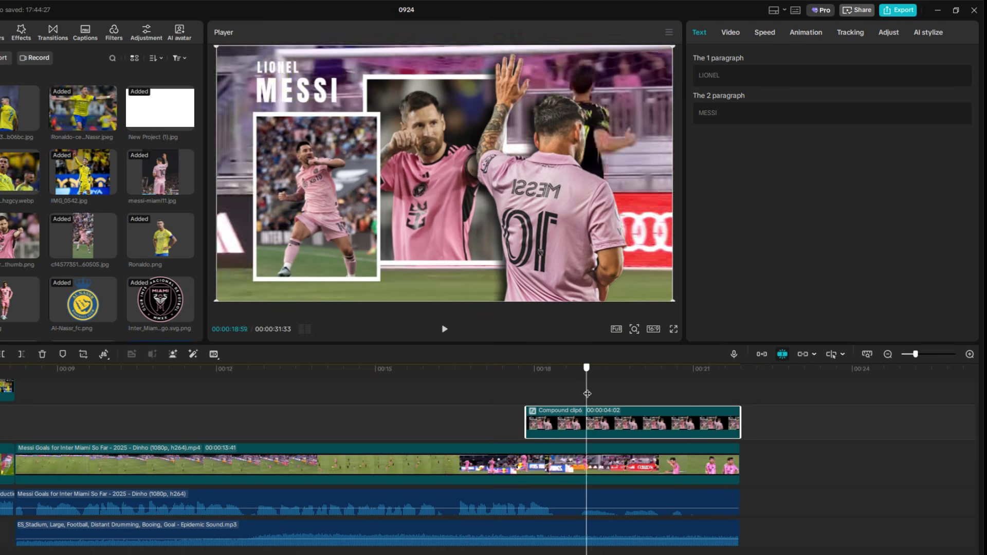
left_click(589, 388)
scroll(590, 388, "down", 2)
scroll(627, 435, "up", 2)
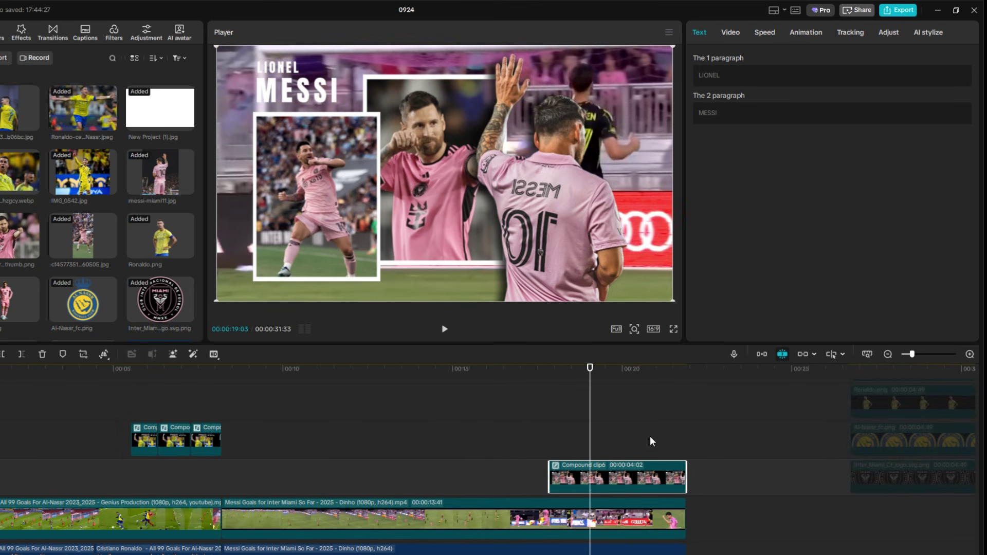
scroll(652, 441, "up", 2)
key("q")
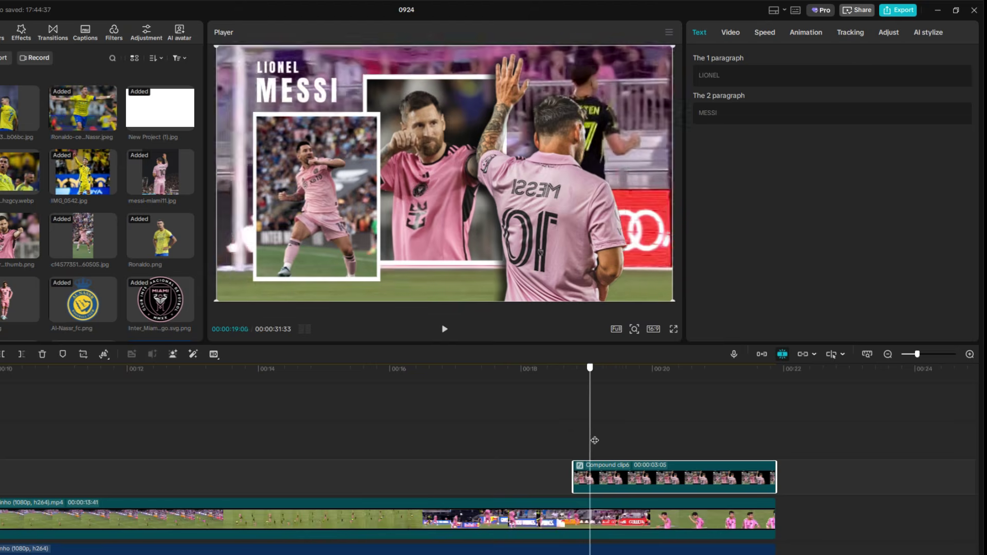
Split the Messi collage into three roughly equal parts.
left_click(635, 440)
key("ctrl+b")
left_click(709, 441)
key("ctrl+b")
Scale the first Messi collage part to about 178% on the celebration photo, and the second to 176% at X -1377, Y -96.
left_click(611, 489)
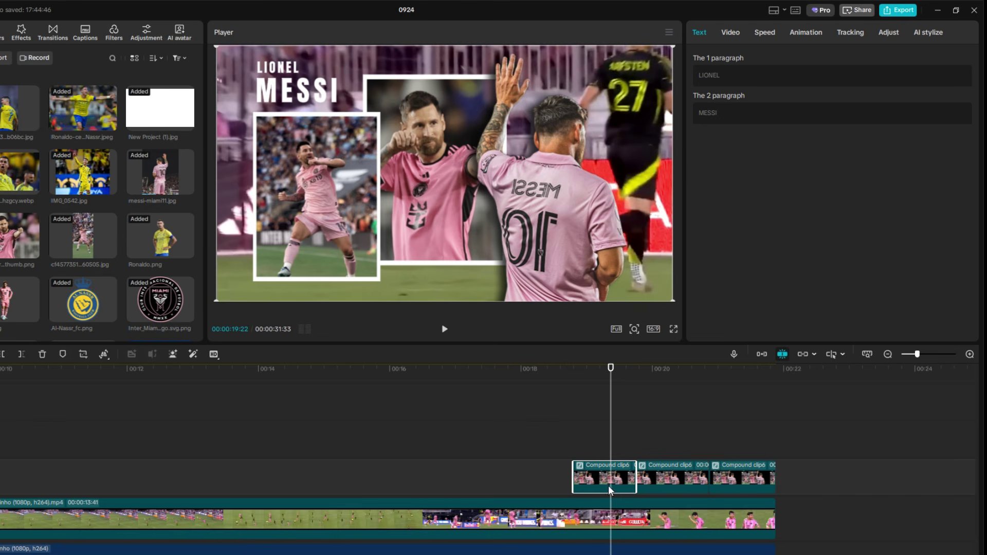
left_click(731, 32)
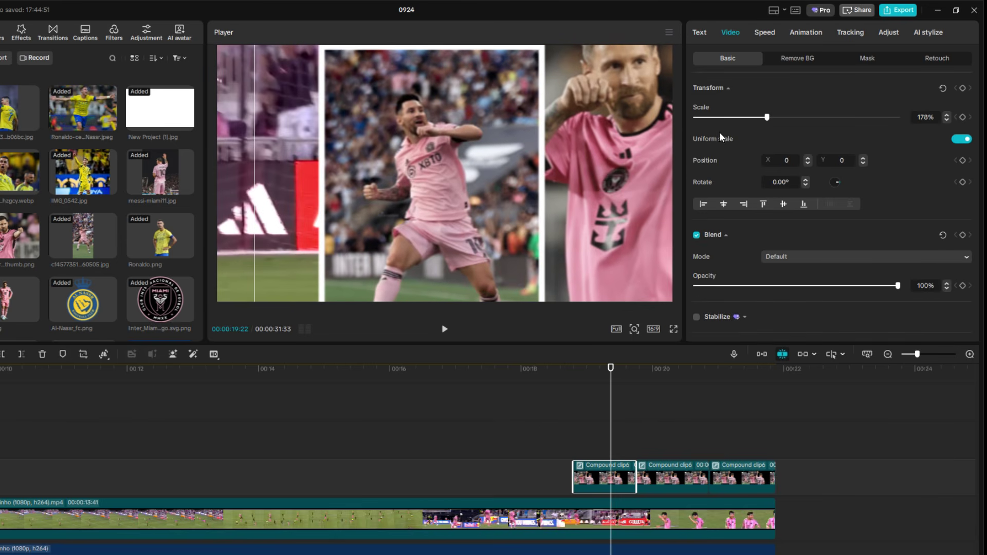
left_click(673, 371)
left_click(679, 465)
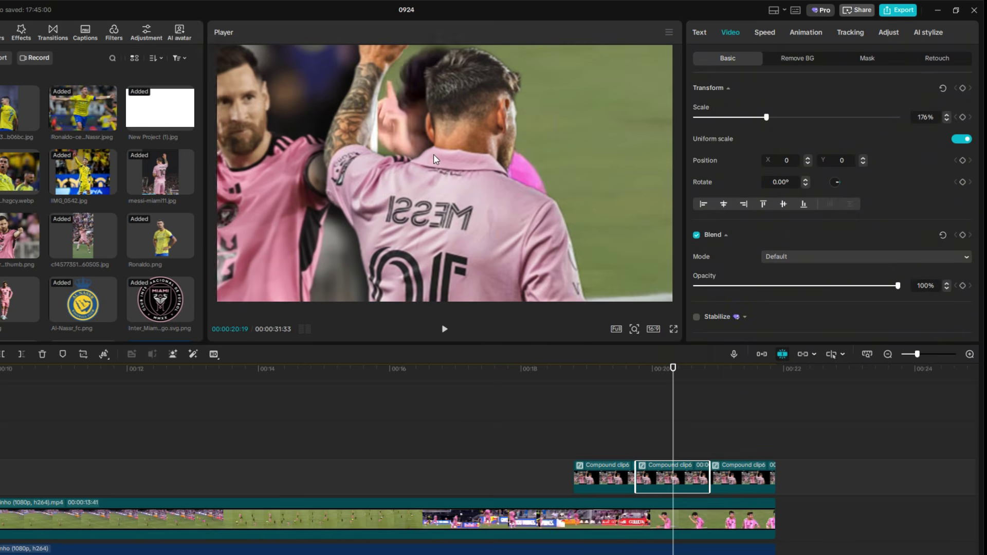
left_click_drag(455, 211, 457, 159)
Scale the third part of the Messi collage to 193%, position it at X 1657, Y -915, and play back the sequence.
left_click(729, 380)
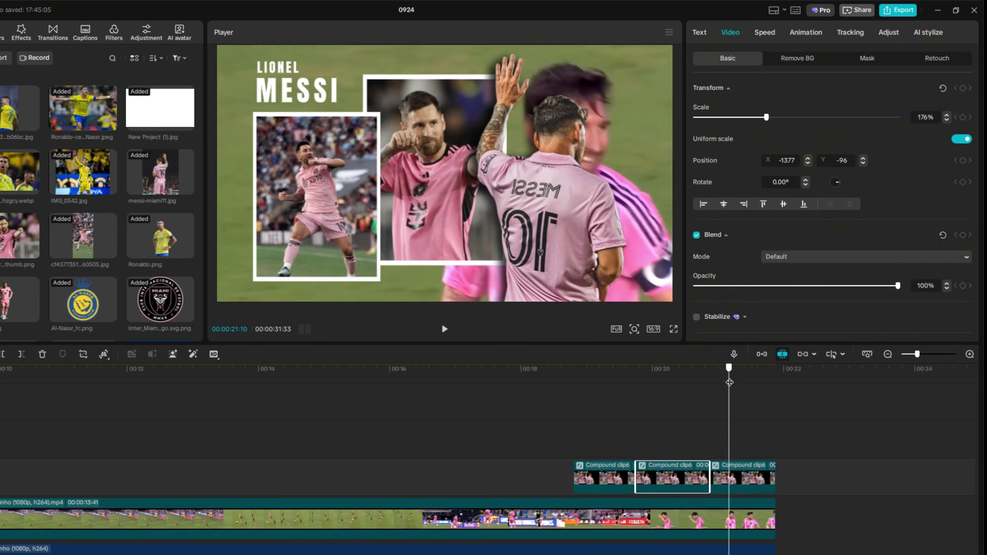
left_click(745, 477)
left_click(740, 35)
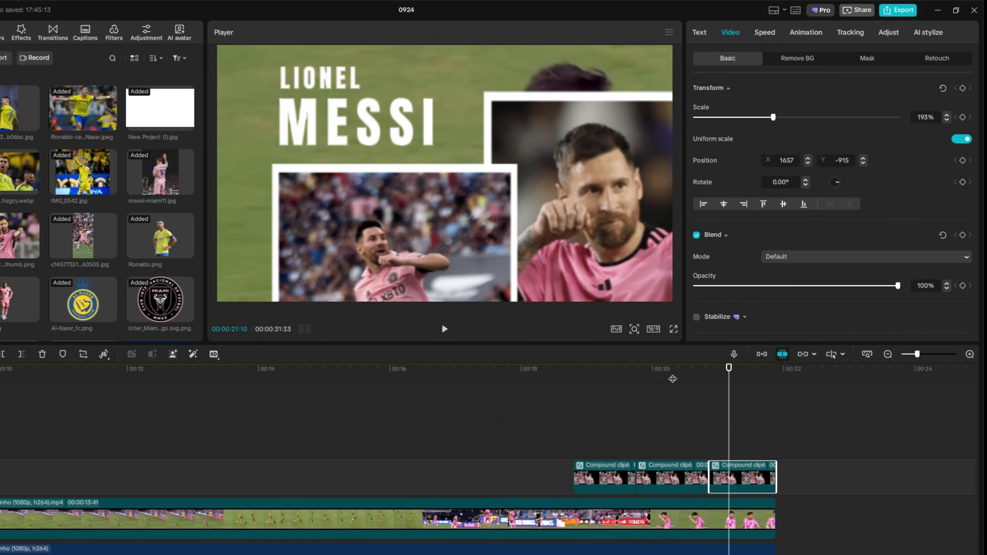
left_click(583, 389)
key("space")
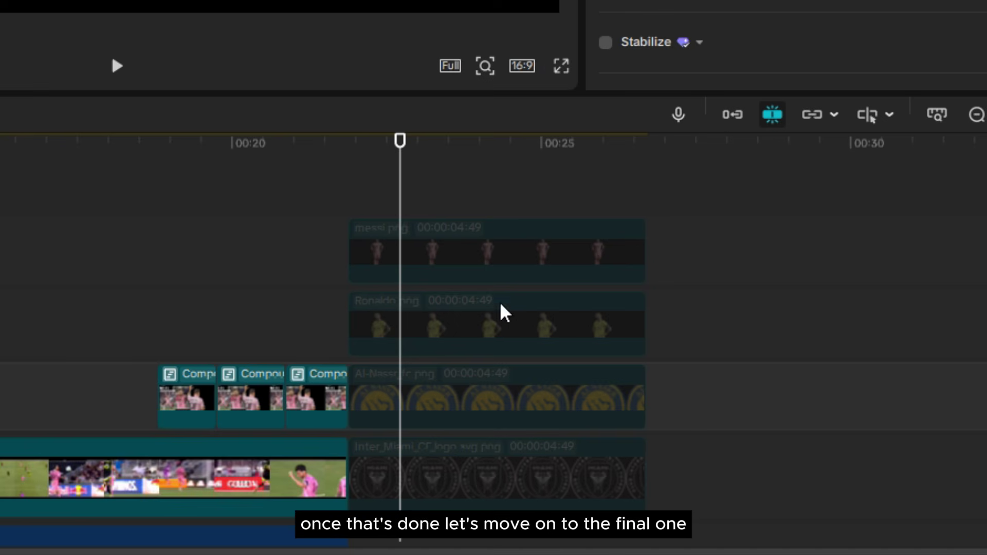
Enable the closing Messi, Ronaldo and two club logo clips, and place a default text between the two players.
left_click_drag(741, 268, 499, 464)
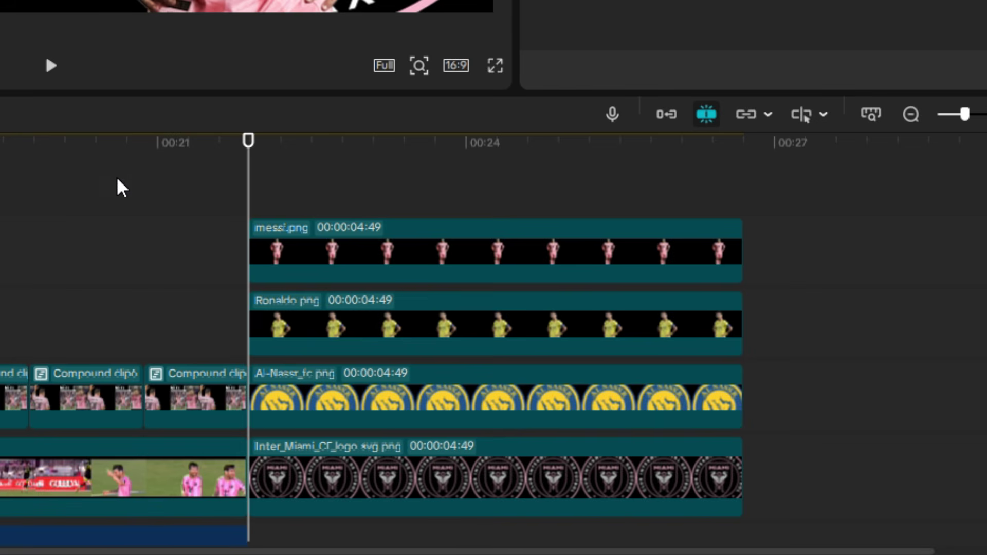
left_click_drag(44, 51, 255, 201)
left_click_drag(428, 244, 332, 167)
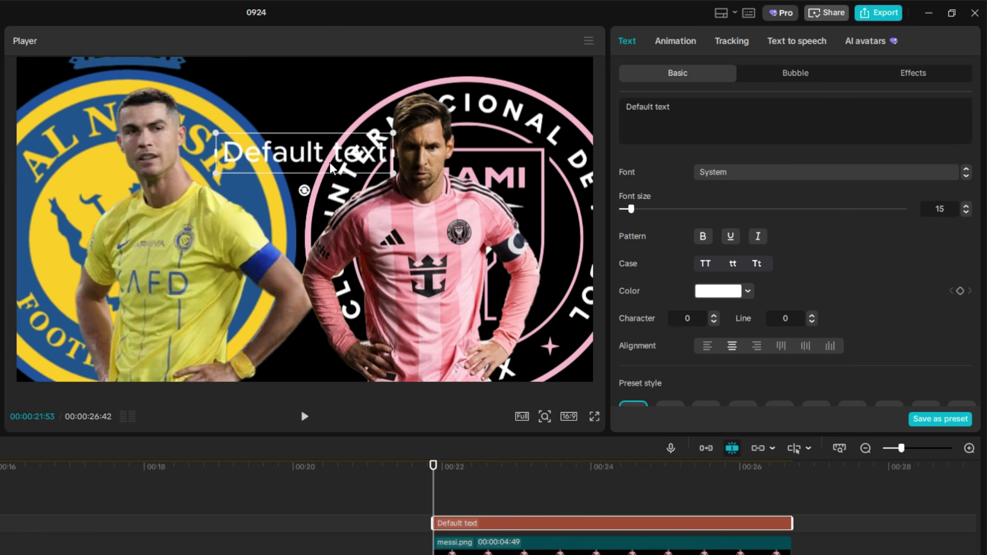
Change the default text to "AL - NASR VS INTER MIAMI".
left_click_drag(670, 107, 634, 108)
type("al")
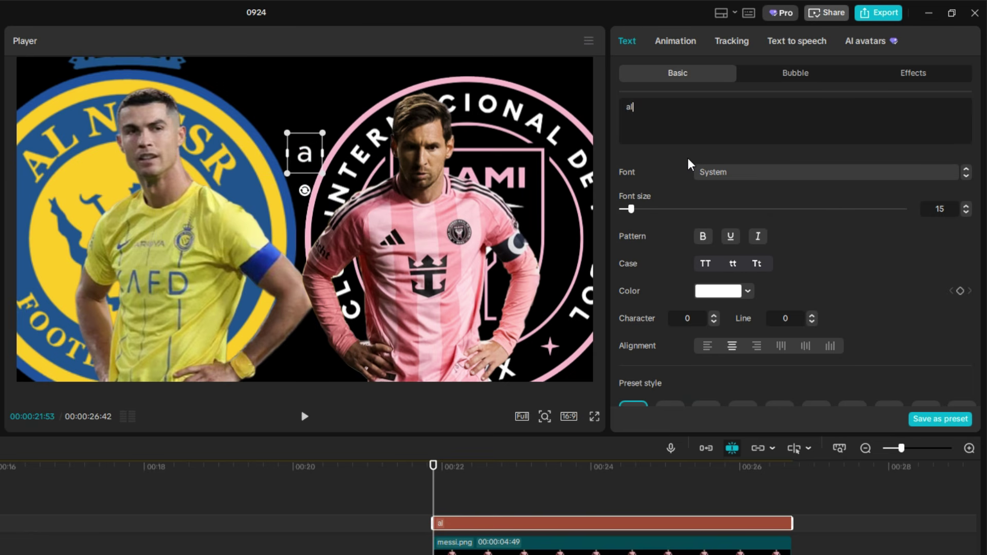
type(" - NASR VS INTER MIAMI")
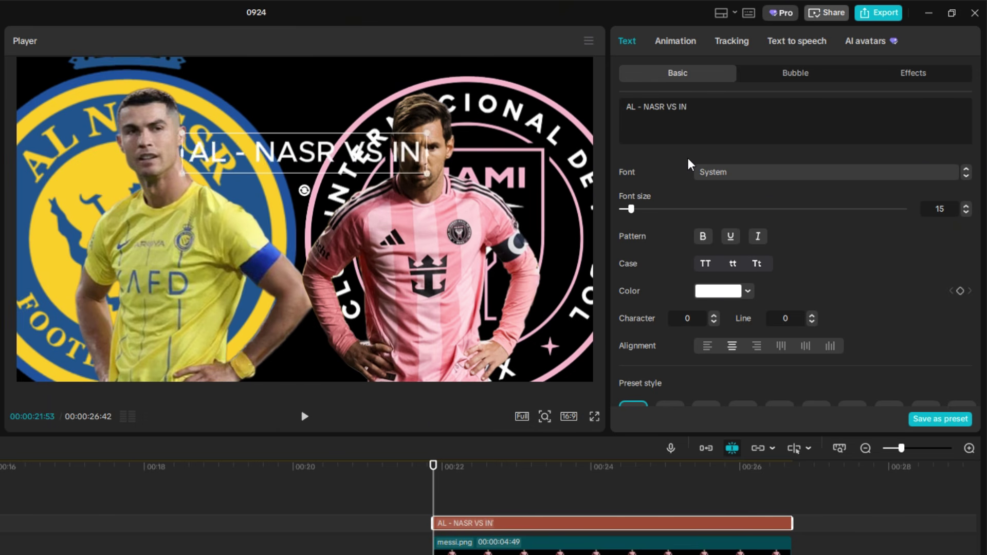
Set the match title in the Anton font with character spacing 3, and shrink it to fit between the players.
left_click(718, 176)
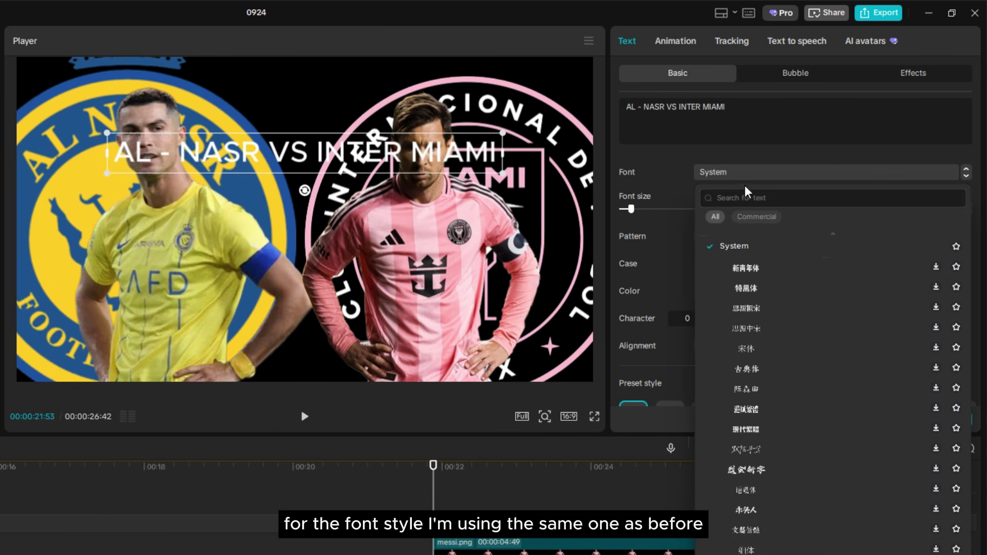
left_click(753, 304)
left_click(714, 315)
left_click(714, 315)
left_click(714, 315)
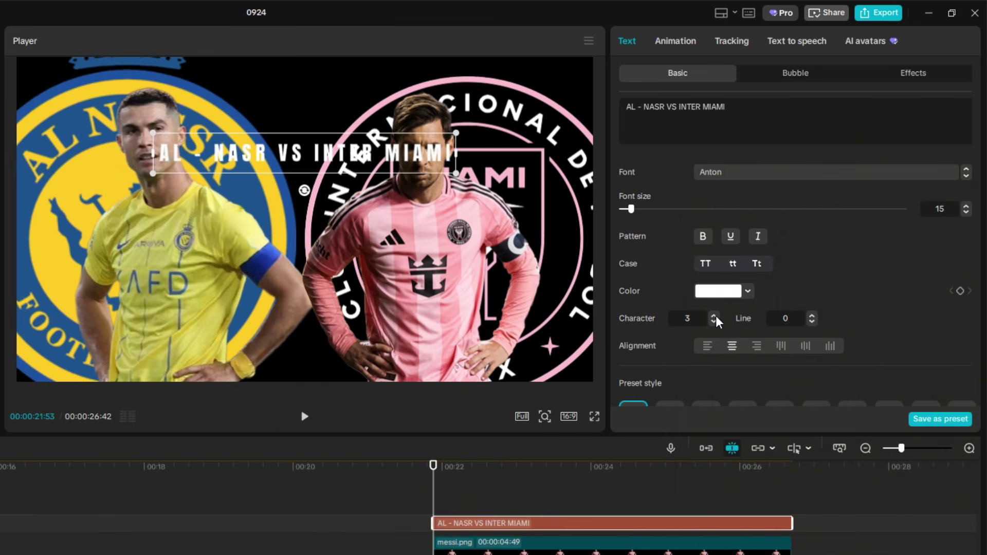
left_click_drag(455, 172, 394, 170)
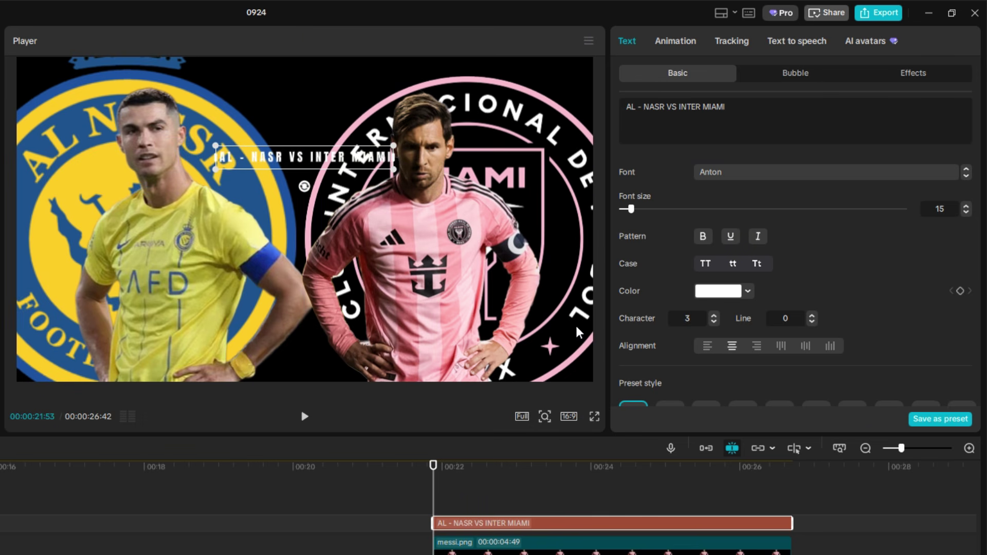
Shift the Messi image to X 1017, Y -999, the Inter Miami logo to X 1051, Y -122, and the Al-Nassr logo to X -1137, Y 216.
left_click_drag(423, 316, 457, 312)
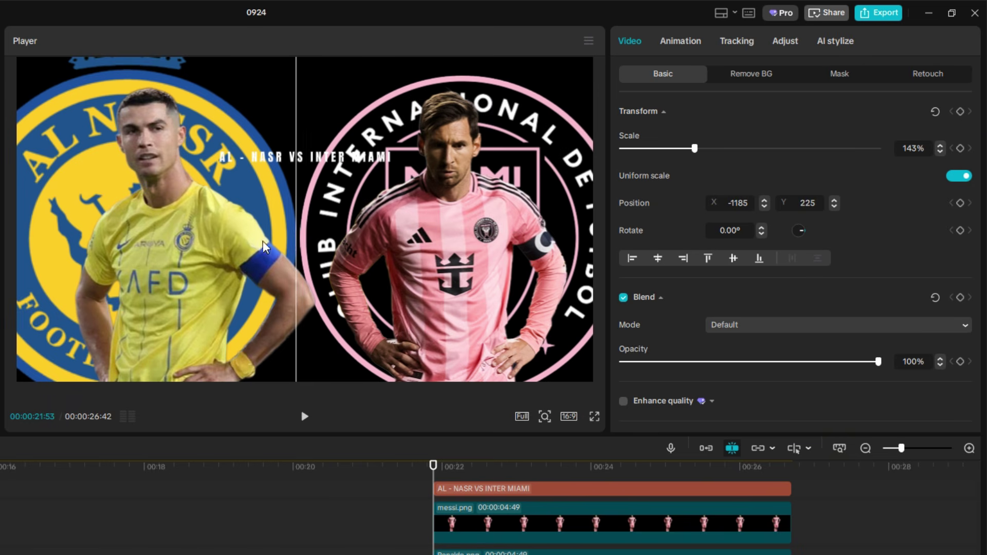
scroll(535, 493, "up", 2)
Duplicate the match title and change the copy's text to "14 JANUARY 2022".
left_click(535, 488)
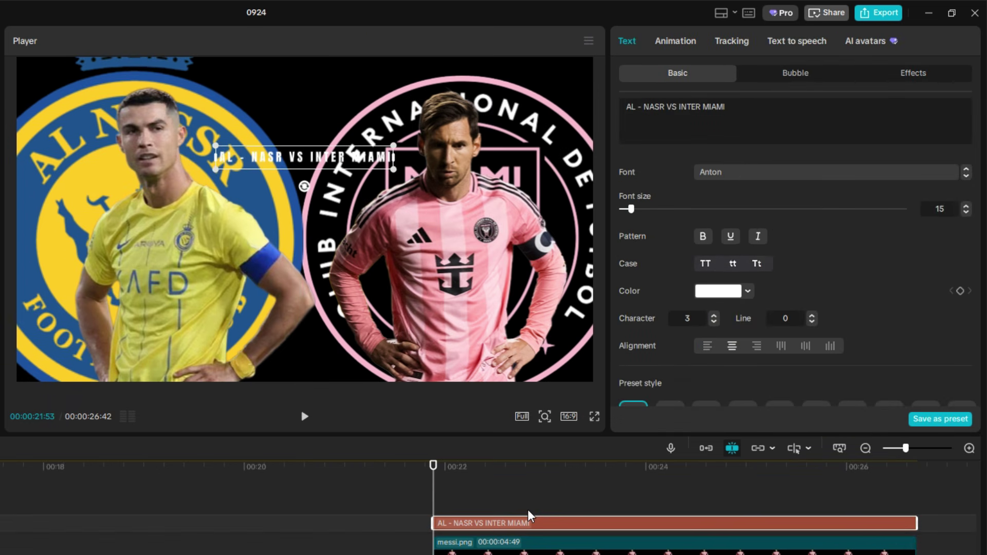
key("ctrl+c")
key("ctrl+v")
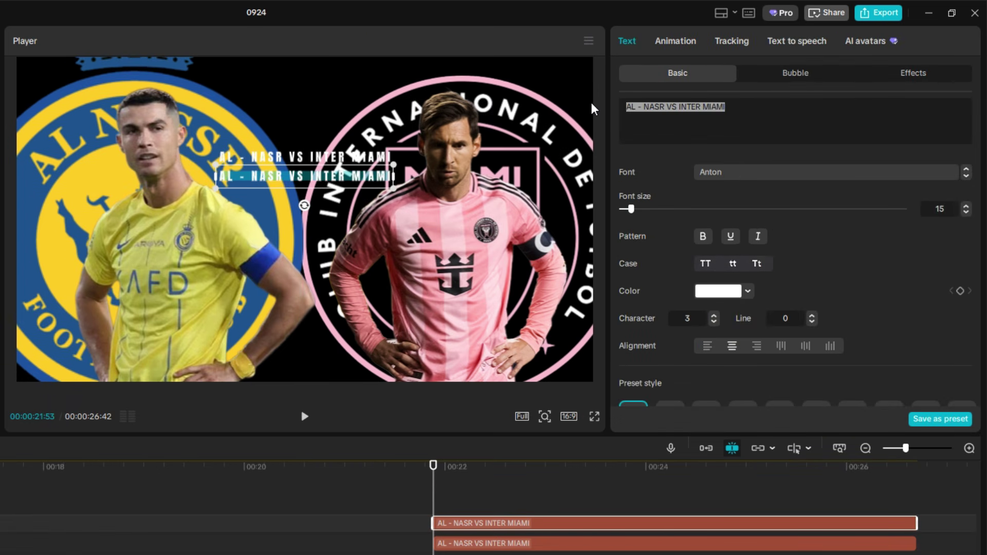
type("14 JANUARY 2022")
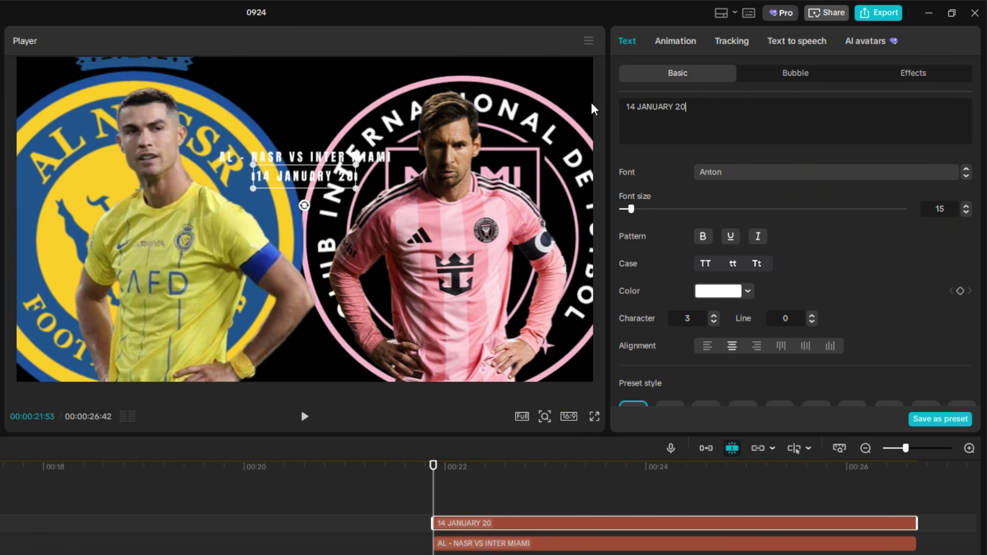
Set the date text in the System font, shrink it and place it centred just beneath the match title.
left_click(718, 173)
scroll(786, 288, "up", 5)
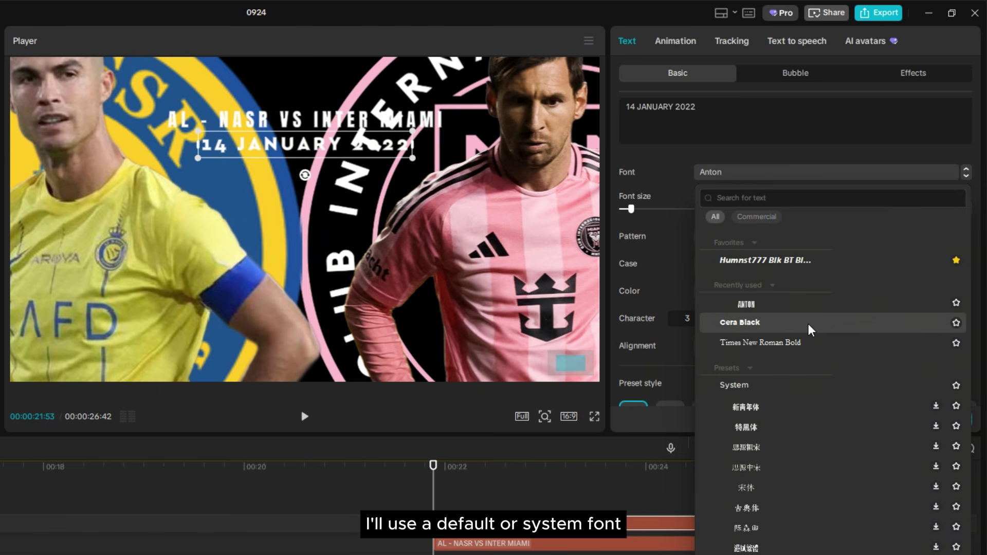
left_click(777, 391)
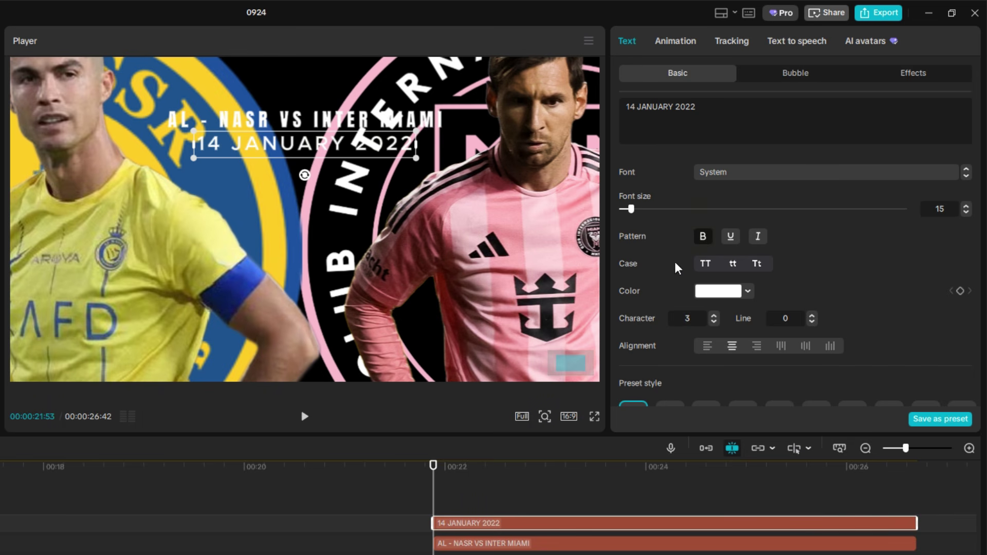
left_click_drag(424, 156, 379, 160)
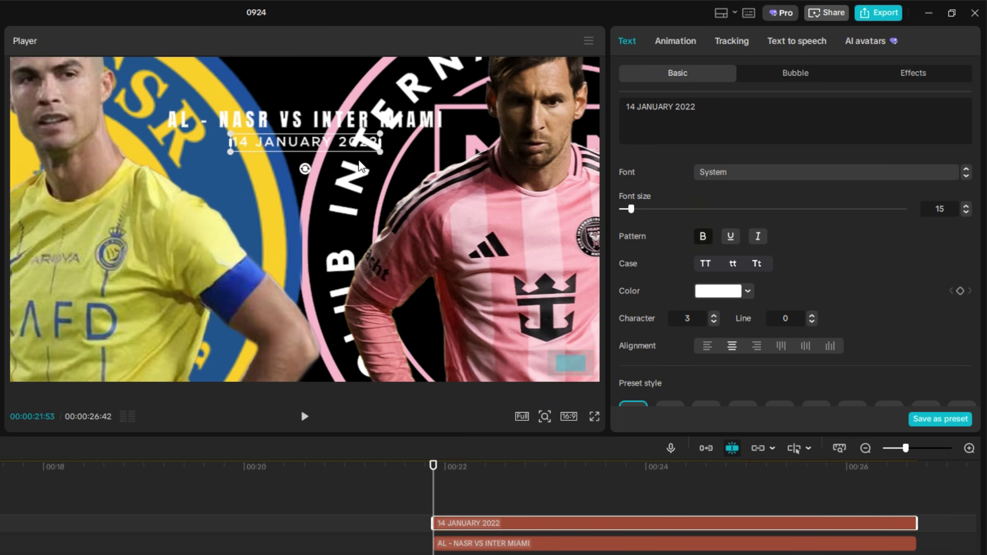
left_click(319, 125)
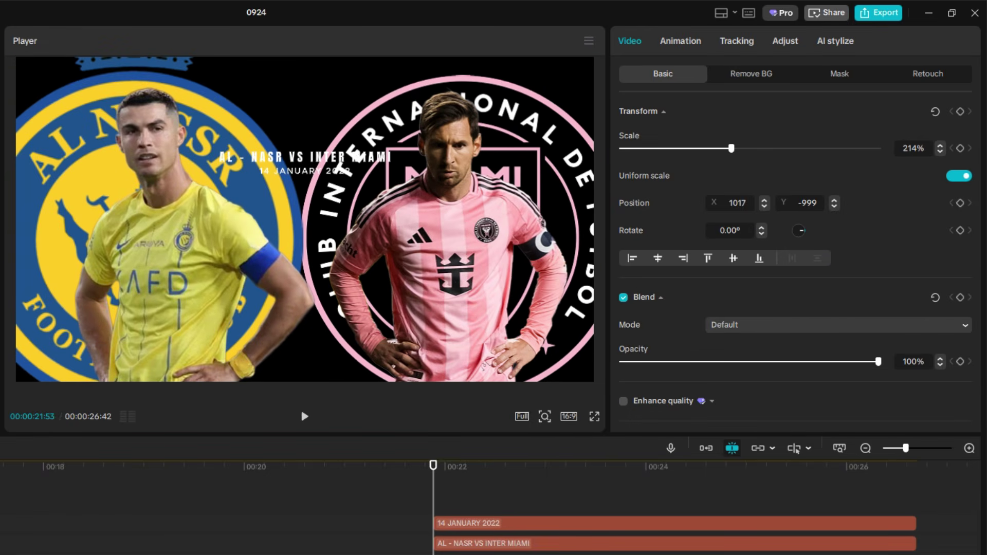
Lower the Inter Miami logo's opacity to 33%.
left_click(350, 221)
scroll(792, 252, "down", 1)
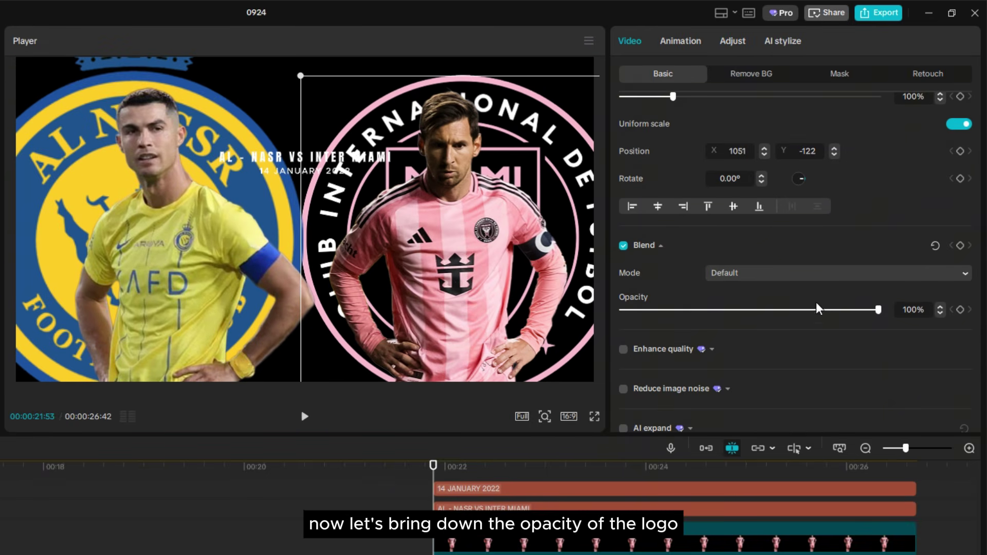
left_click_drag(878, 310, 706, 314)
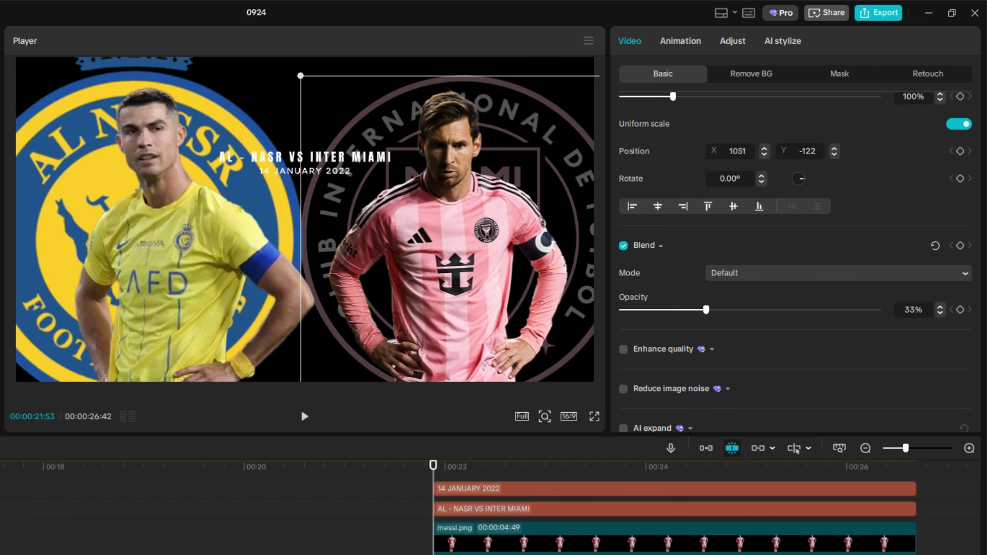
Lower the Al-Nassr logo's opacity so it fades into the background behind Ronaldo.
left_click(874, 554)
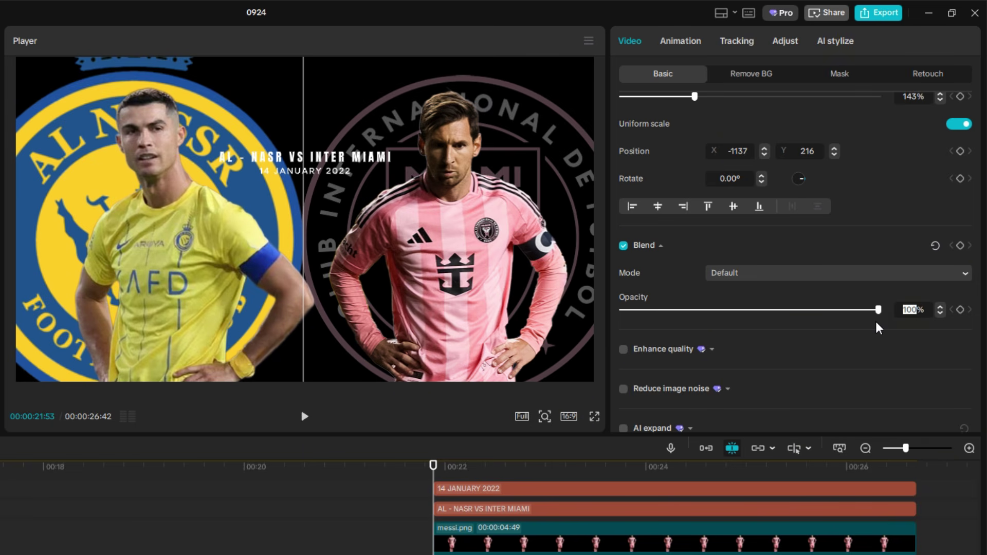
left_click(819, 250)
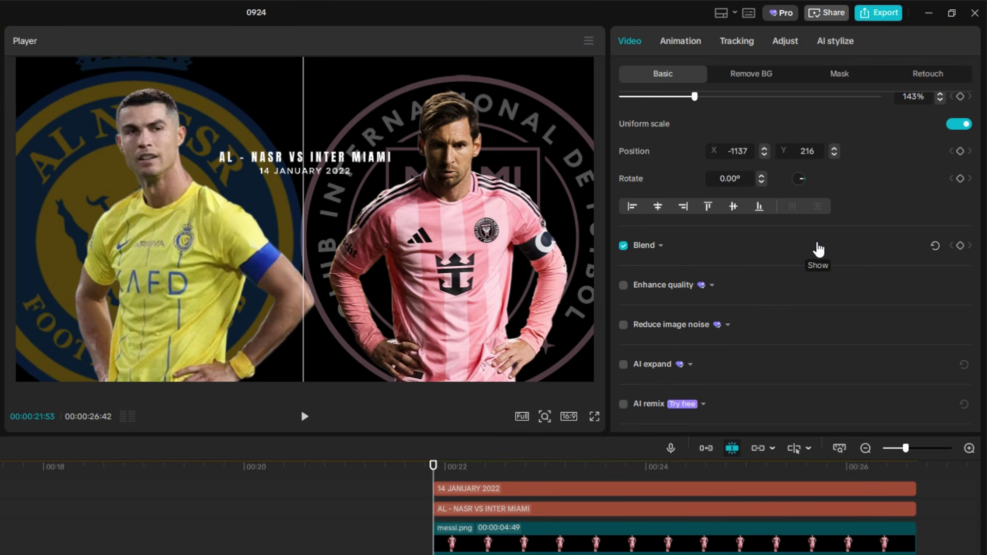
left_click(408, 479)
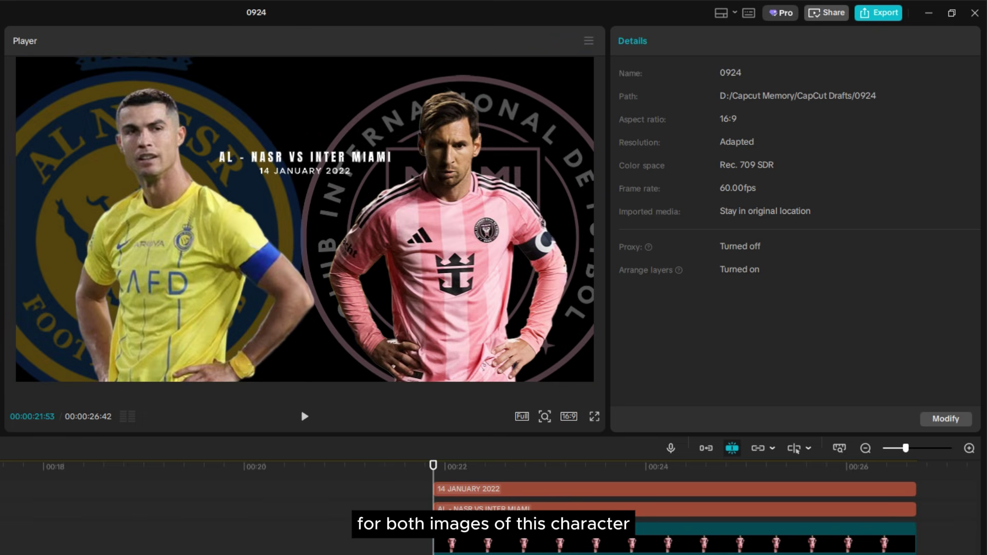
Animate the Messi cutout with Transform keyframes at its start and end, scaling to 236% and repositioning at the end, and preview it.
left_click(536, 552)
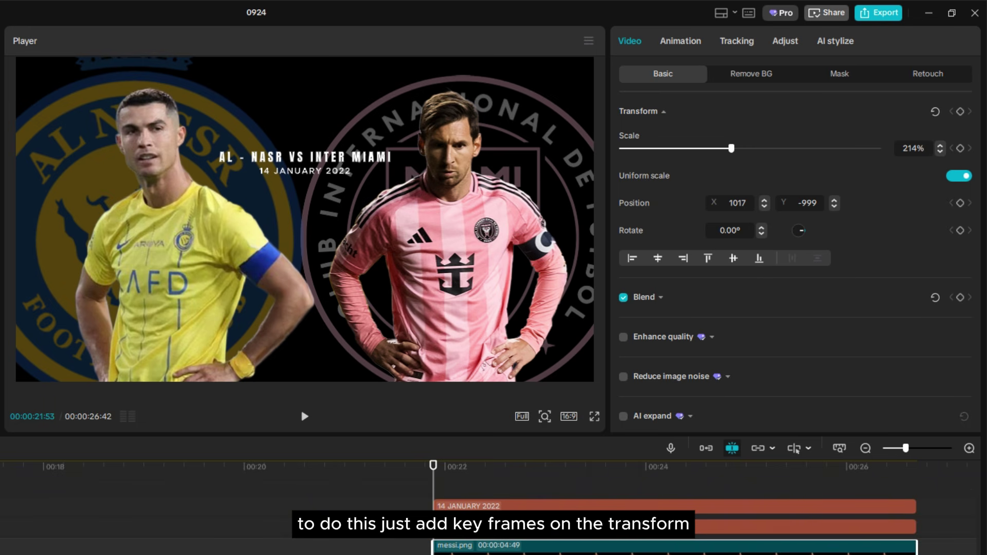
left_click(959, 112)
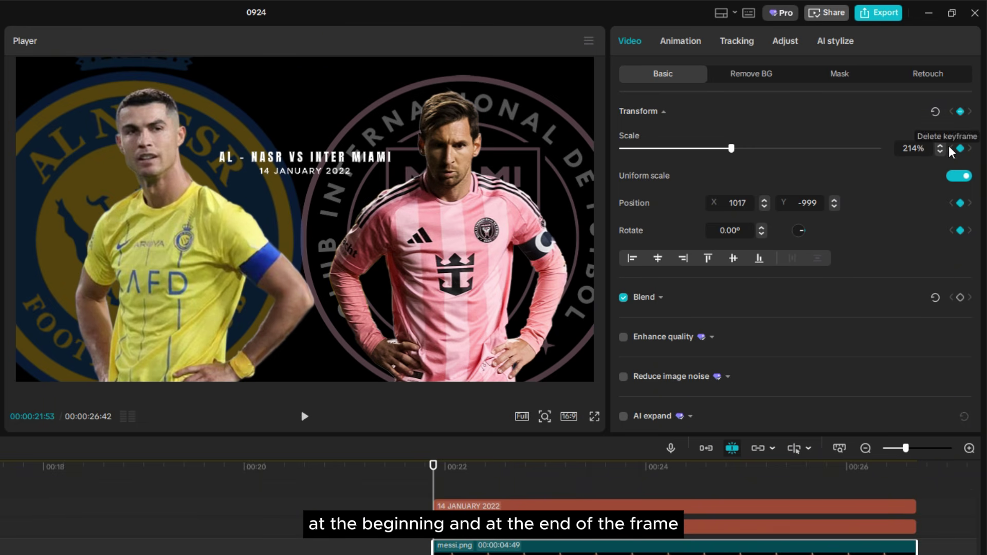
left_click_drag(642, 478, 854, 485)
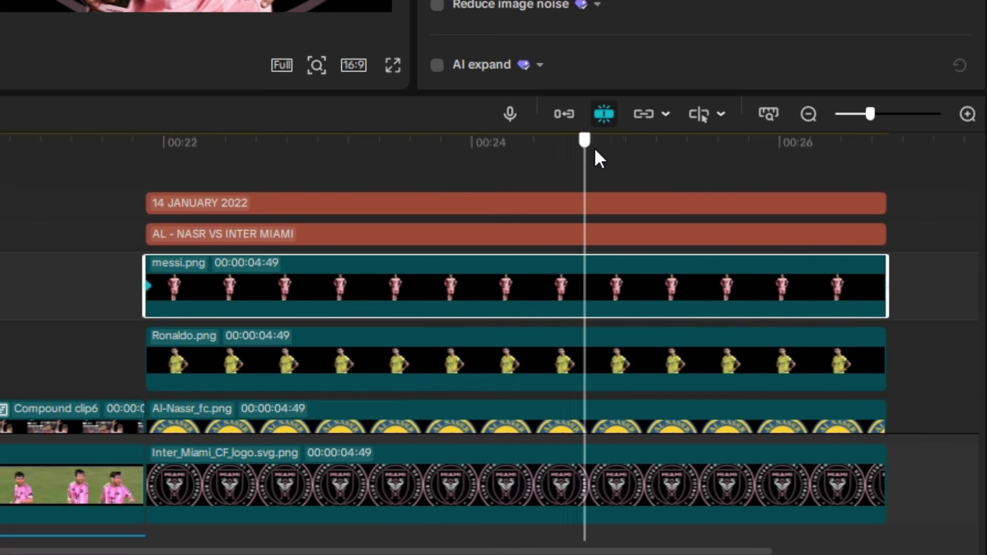
left_click_drag(784, 163, 888, 176)
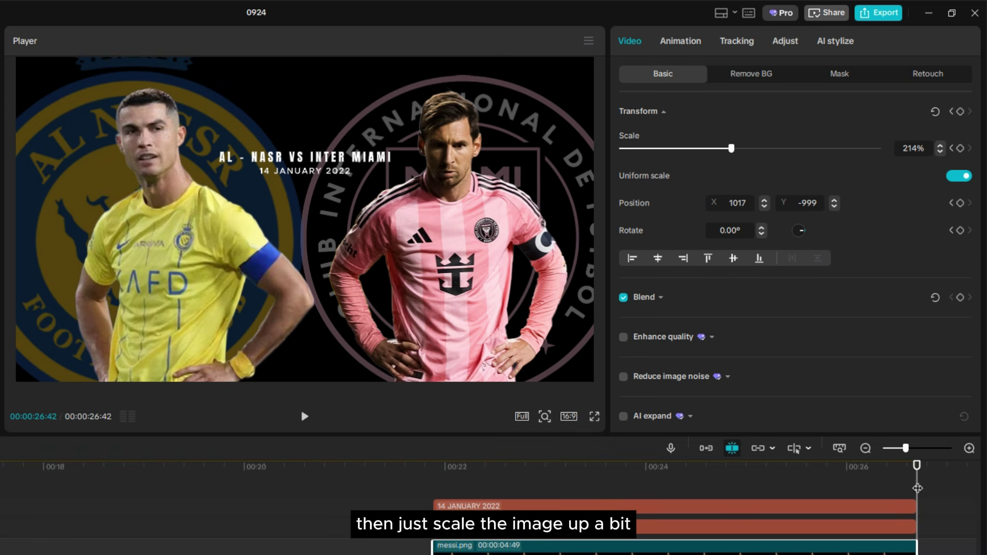
left_click_drag(732, 149, 744, 152)
left_click_drag(491, 218, 497, 226)
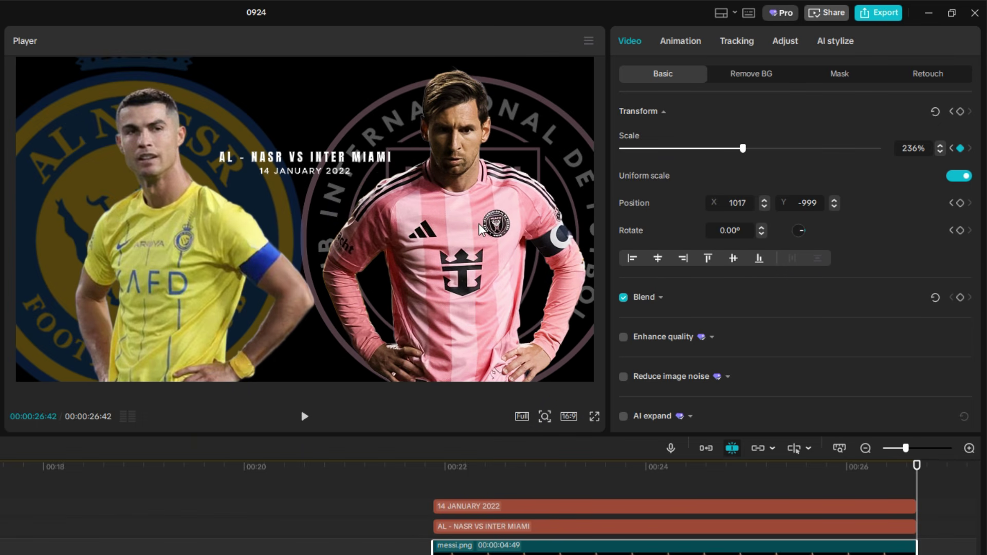
left_click(470, 481)
key("space")
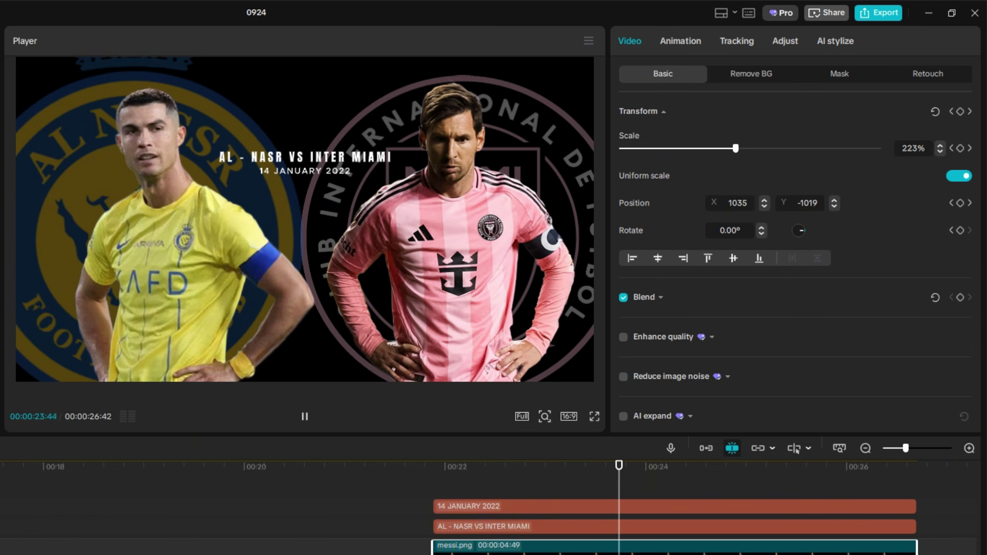
key("space")
Keyframe the Ronaldo cutout's Transform at its start, scale it to 140% at its end, and play back the zoom.
left_click_drag(504, 473, 434, 484)
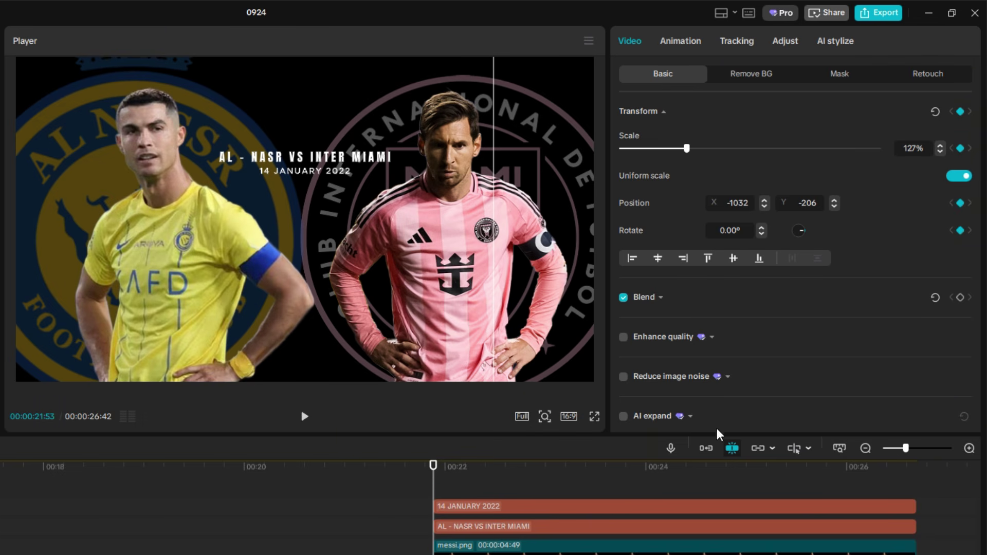
left_click_drag(606, 479, 915, 493)
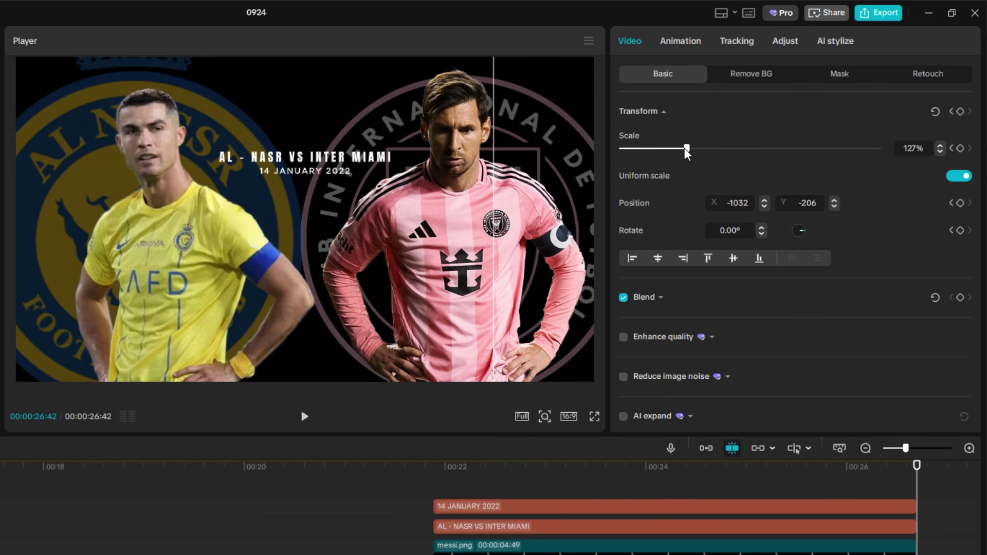
left_click_drag(689, 152, 695, 150)
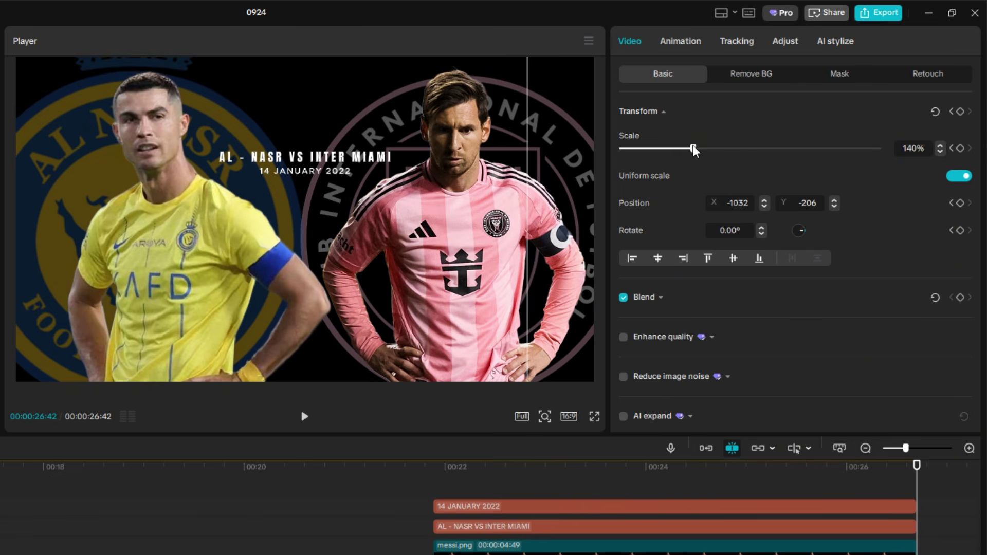
left_click(417, 478)
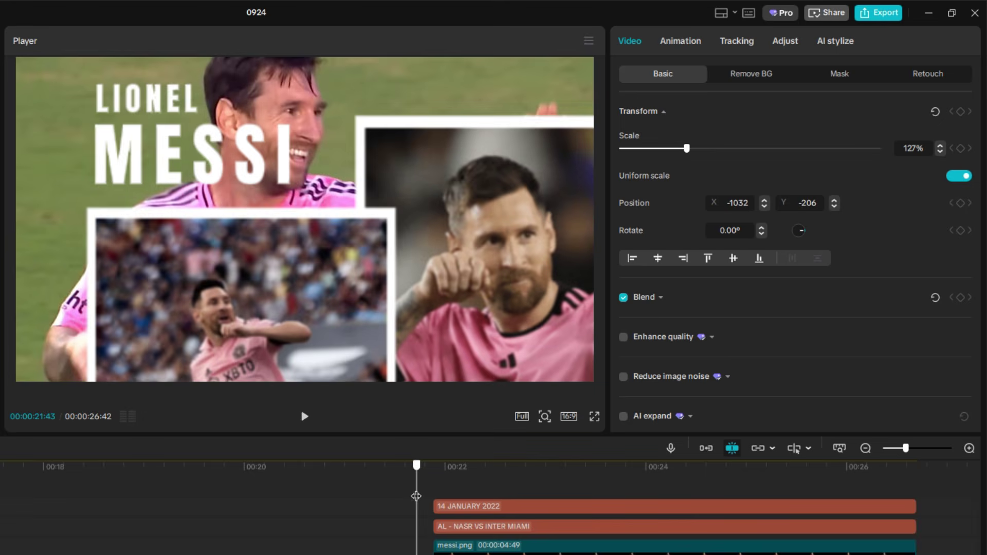
key("space")
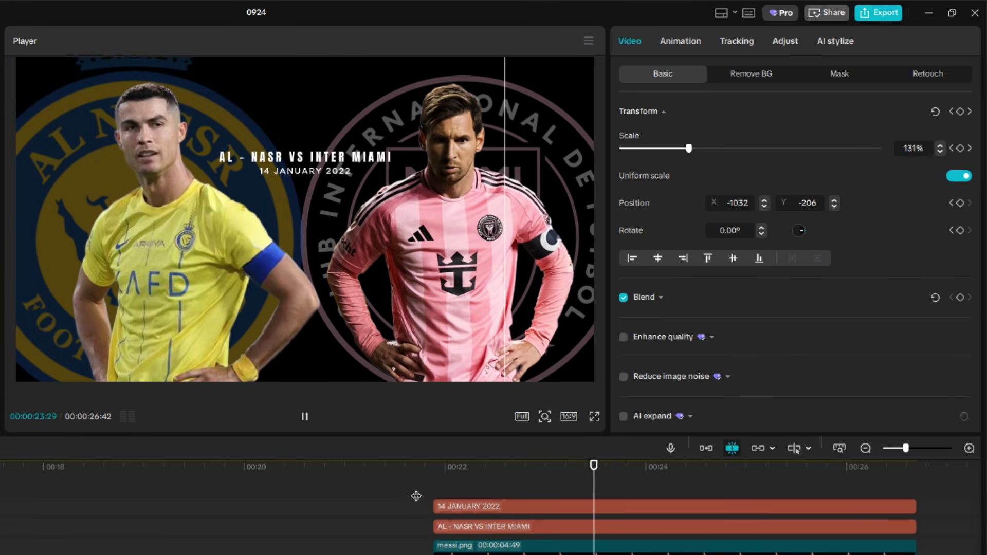
key("space")
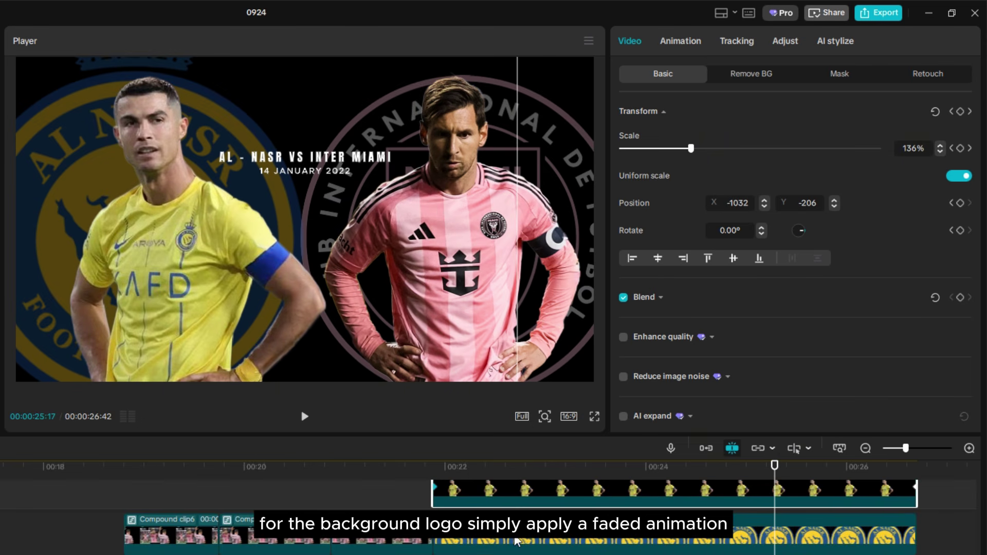
Apply the Fade In entrance animation to the Al-Nassr logo with a duration of 0.9 s.
left_click(516, 541)
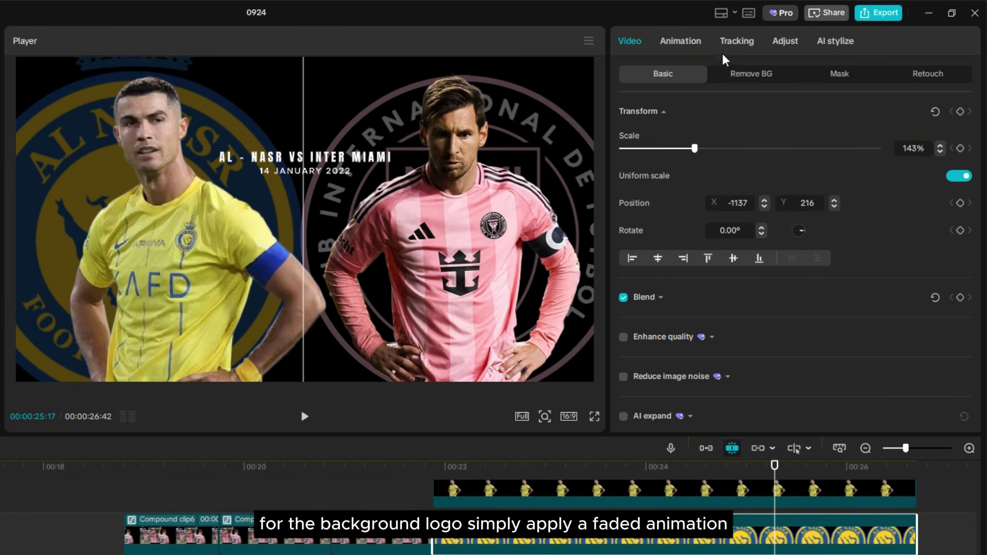
left_click(680, 41)
left_click(866, 122)
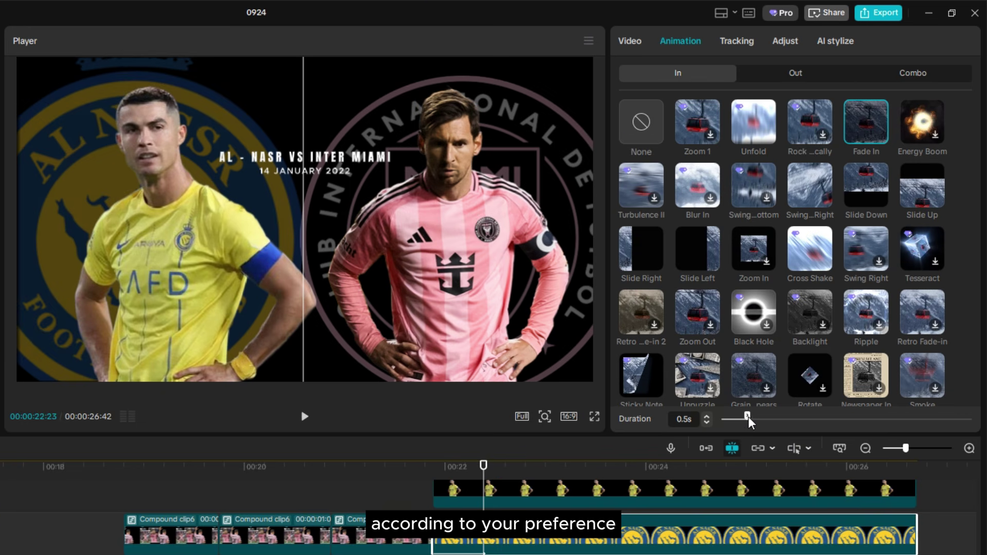
left_click_drag(765, 419, 771, 419)
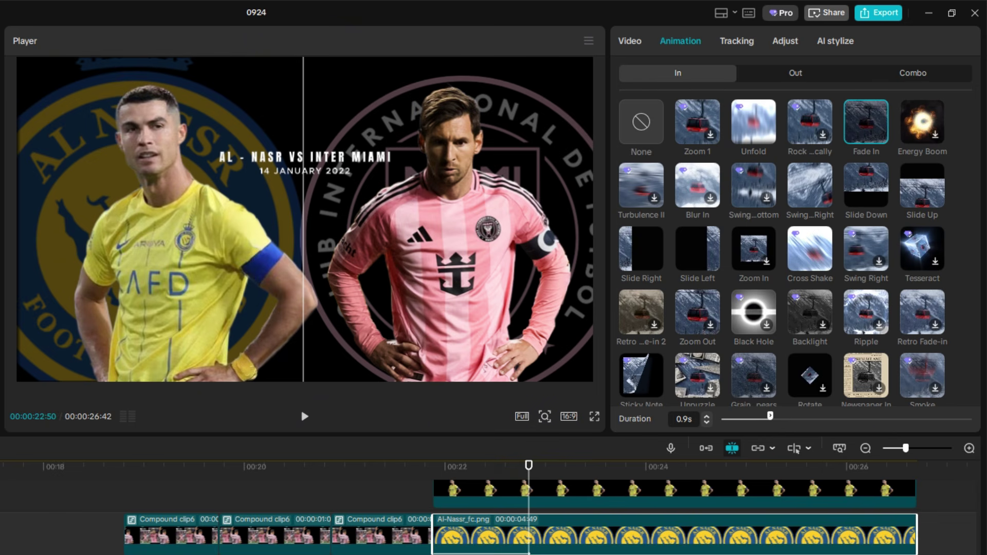
Apply the Fade In entrance animation to the Inter Miami logo and lengthen its duration.
left_click(760, 554)
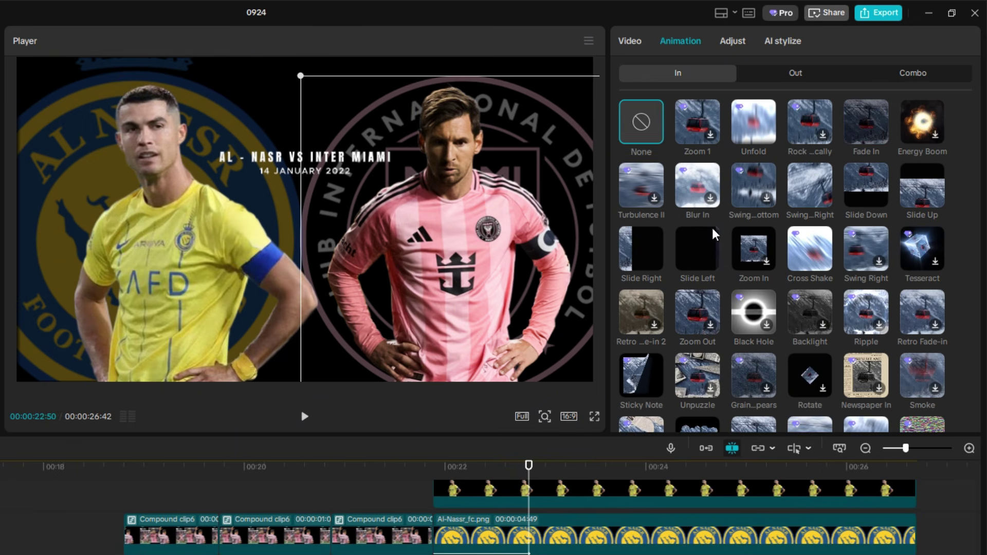
left_click(866, 123)
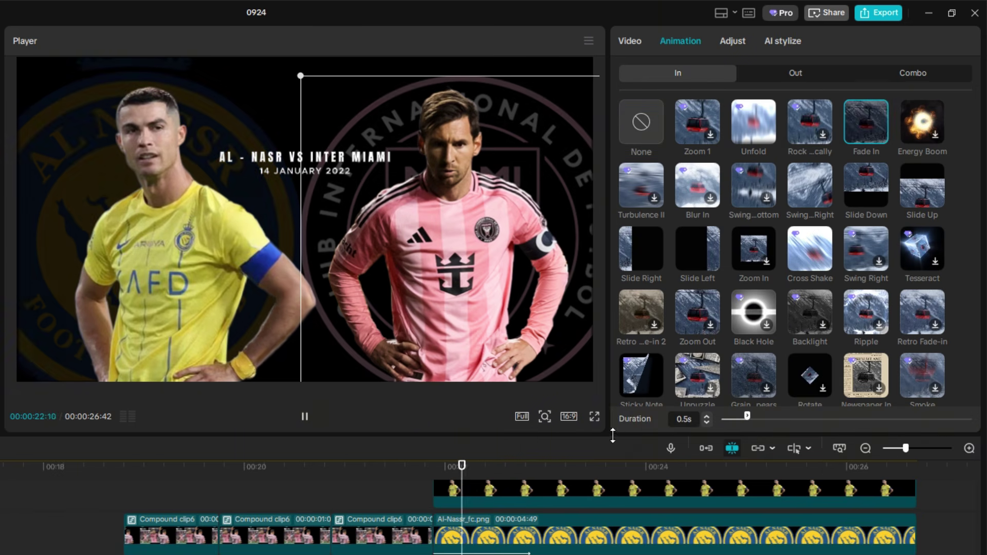
left_click_drag(751, 414, 782, 417)
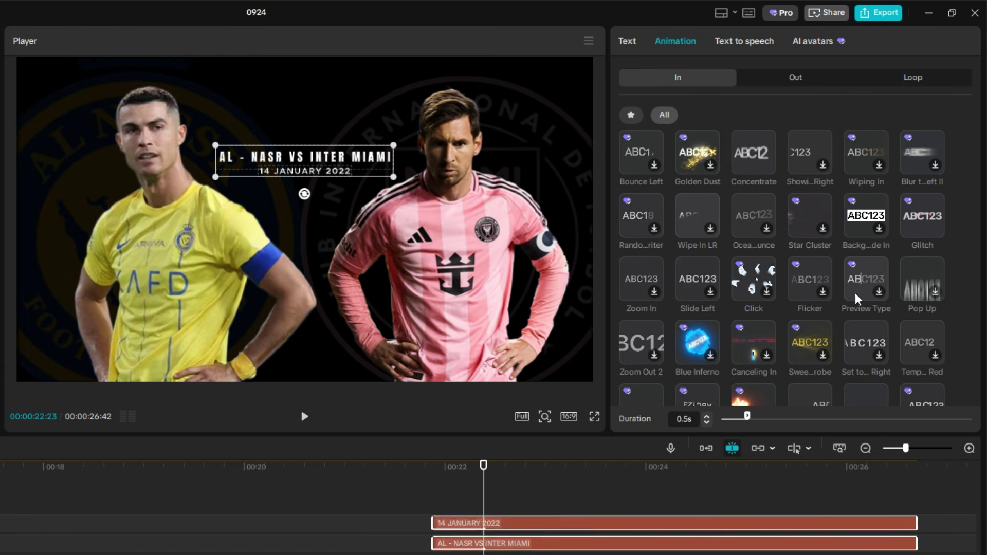
Give both the match title and date texts the Snow Blur entrance animation at 1.0 s and play the closing scene.
scroll(832, 289, "down", 2)
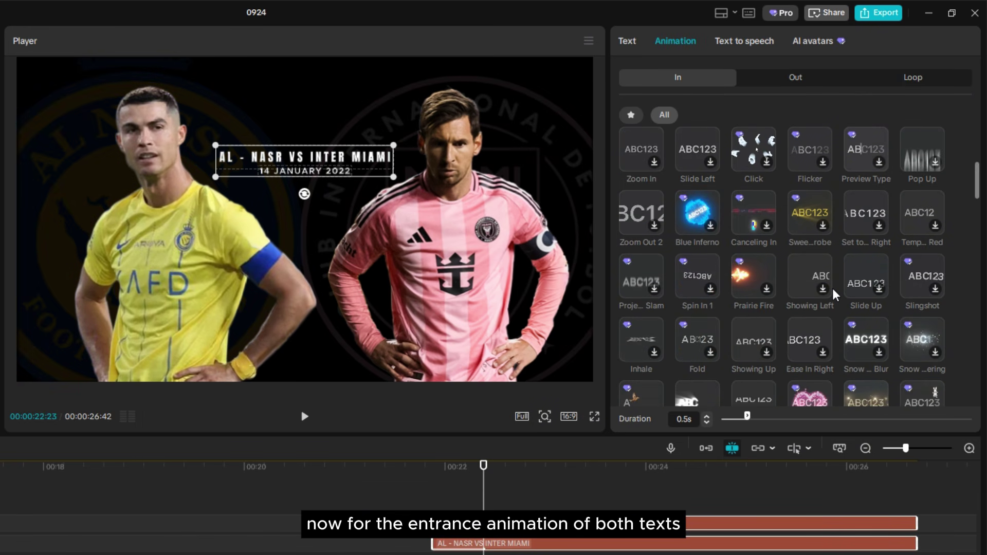
left_click(851, 335)
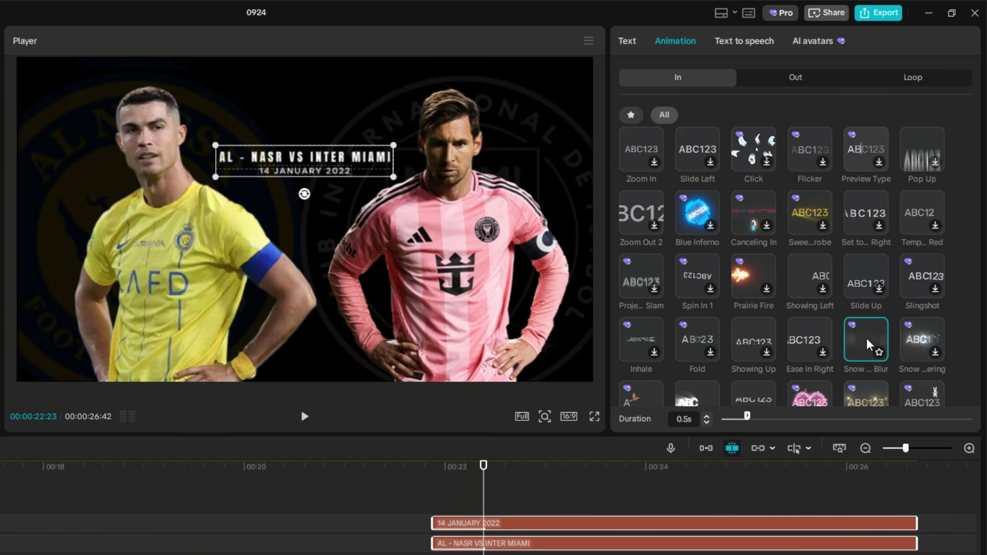
left_click_drag(766, 414, 775, 415)
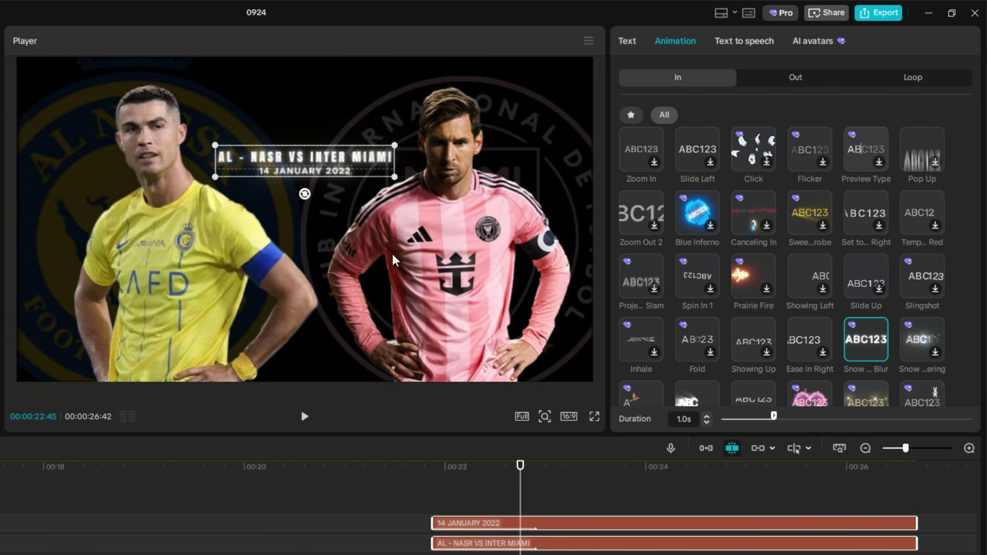
left_click(388, 253)
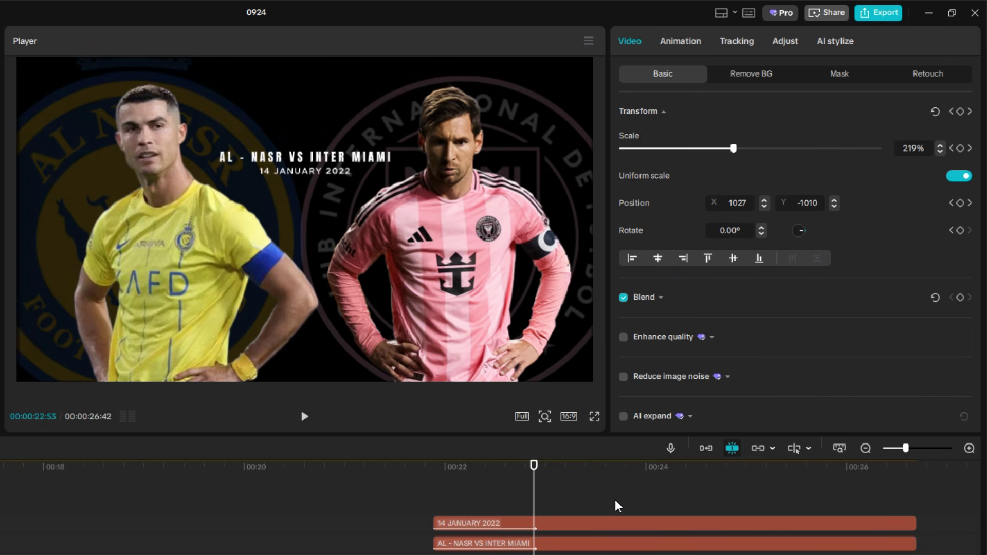
key("space")
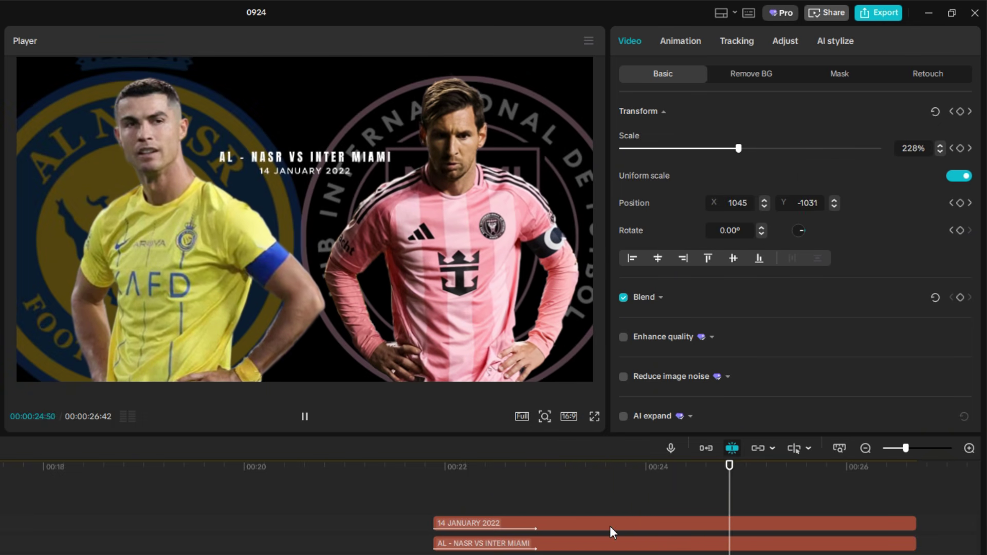
key("space")
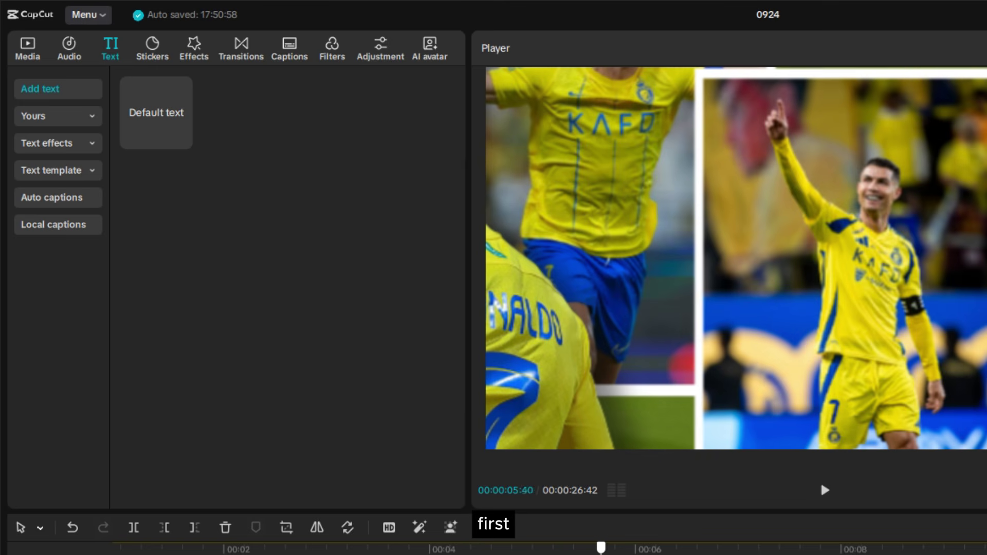
Add a custom adjustment layer above the Ronaldo collage layout and trim it to end with the layout's last clip.
left_click(391, 58)
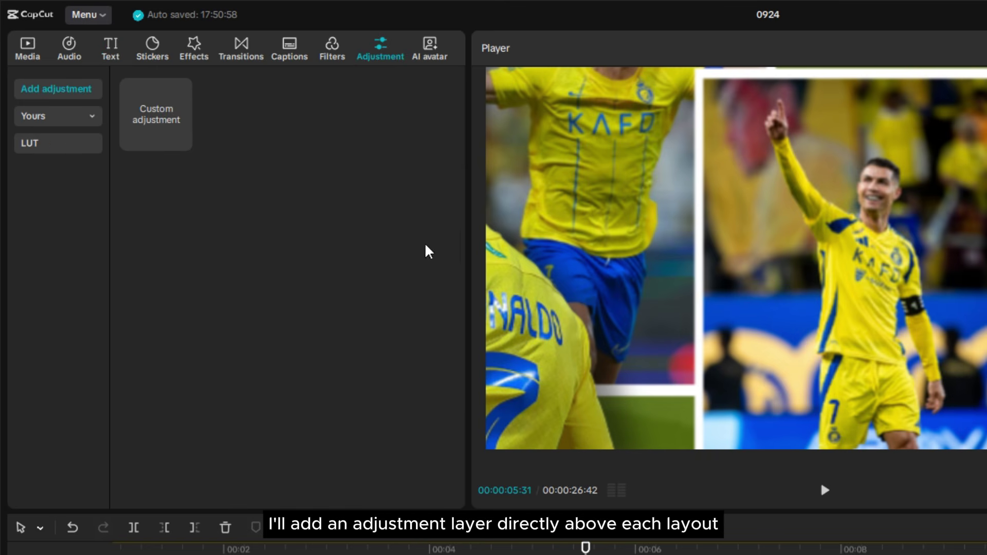
left_click_drag(150, 132, 602, 554)
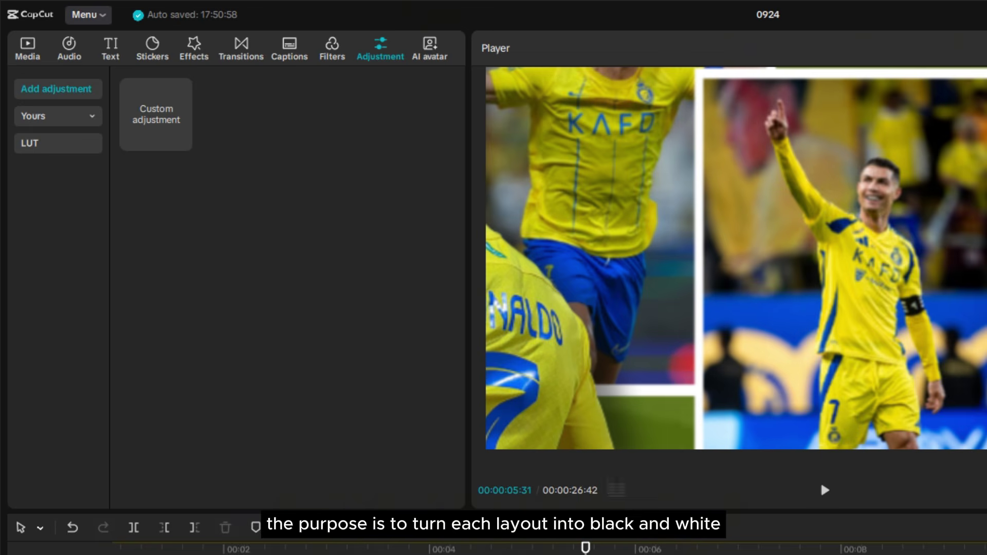
left_click_drag(170, 303, 157, 281)
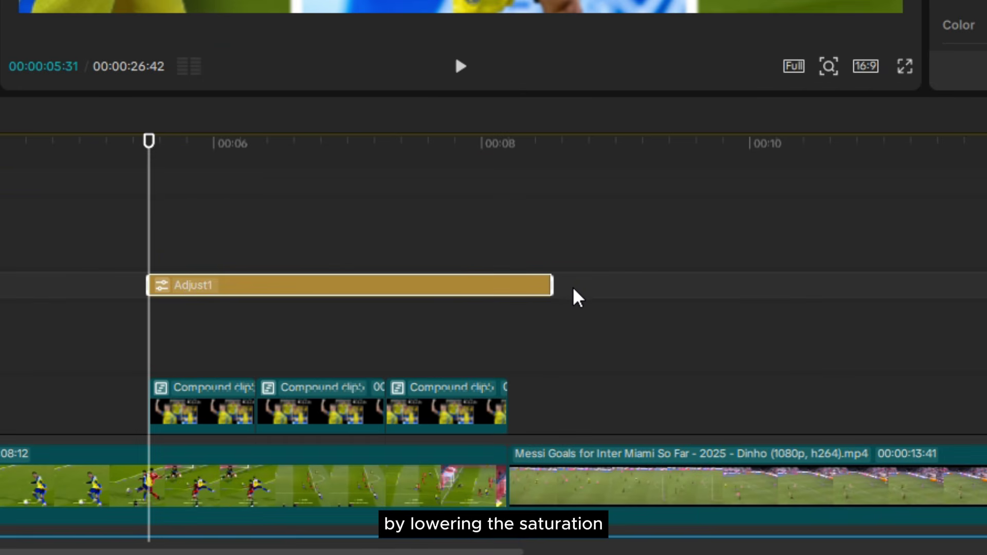
left_click(509, 172)
key("w")
Turn the Ronaldo layout black and white by setting the adjustment layer's saturation to -50, and scrub through it.
left_click(293, 216)
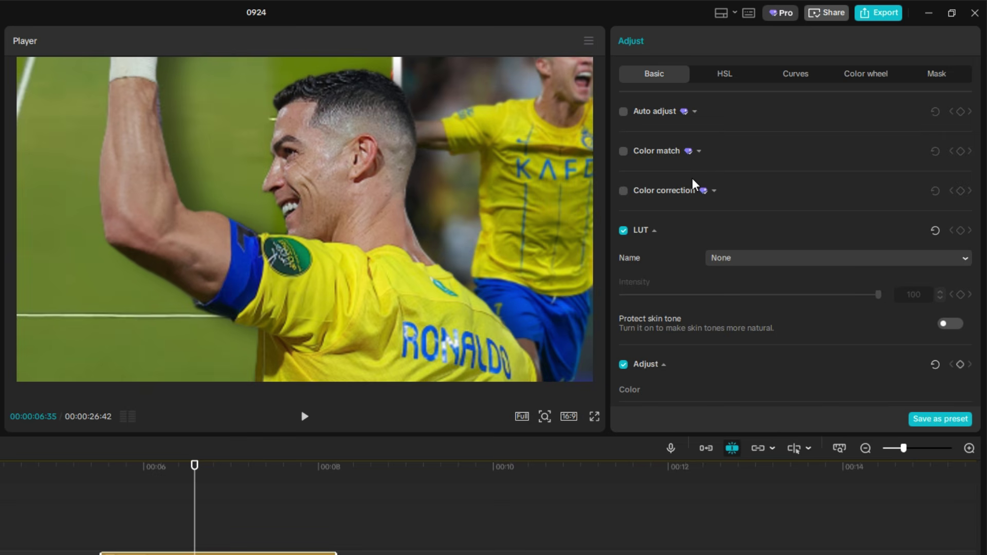
scroll(694, 190, "down", 5)
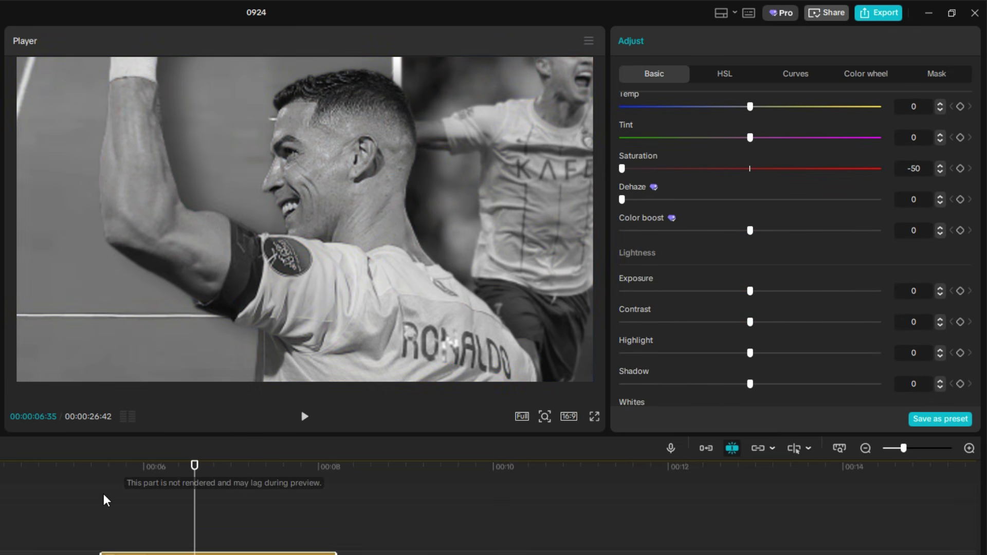
left_click_drag(137, 482, 277, 489)
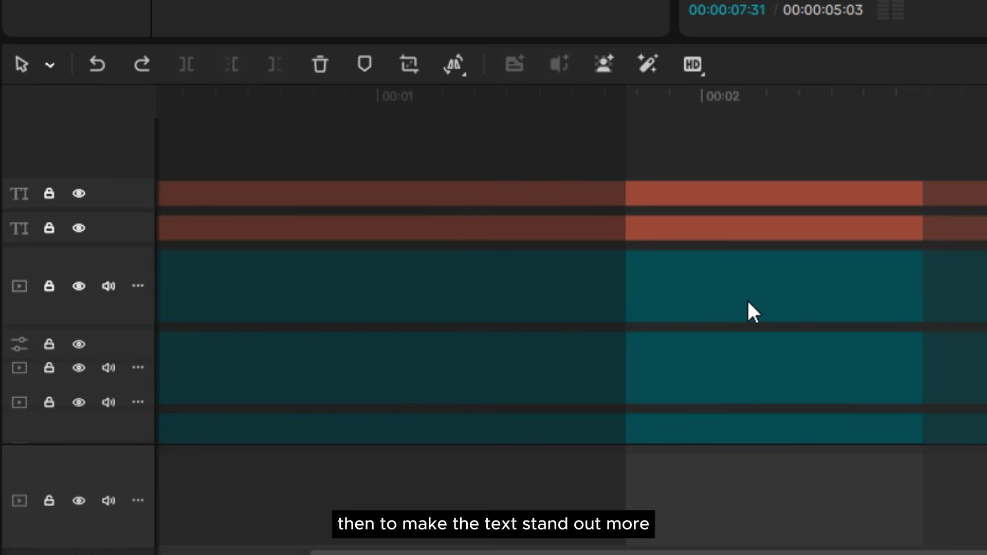
Select the RONALDO and CHRISTIANO text layers together inside the Ronaldo layout's compound clip.
left_click(543, 193)
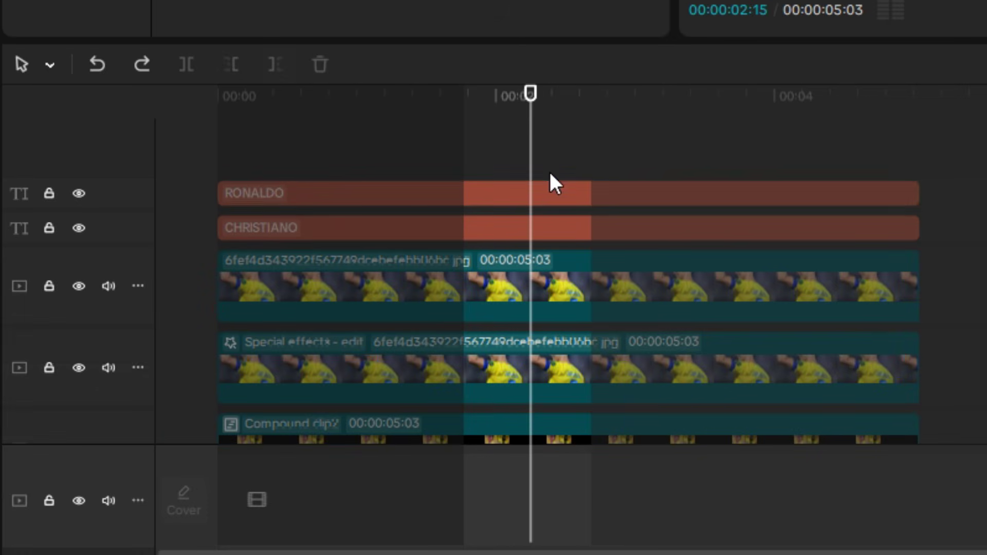
left_click_drag(548, 170, 553, 223)
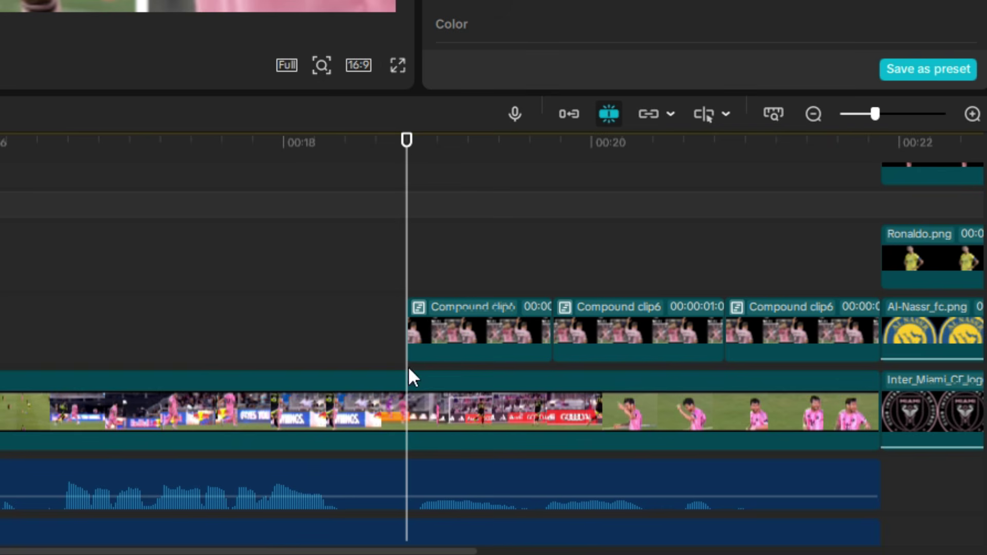
Paste the black-and-white adjustment layer above the Messi layout and extend it to the end of the layout's last clip.
key("ctrl+v")
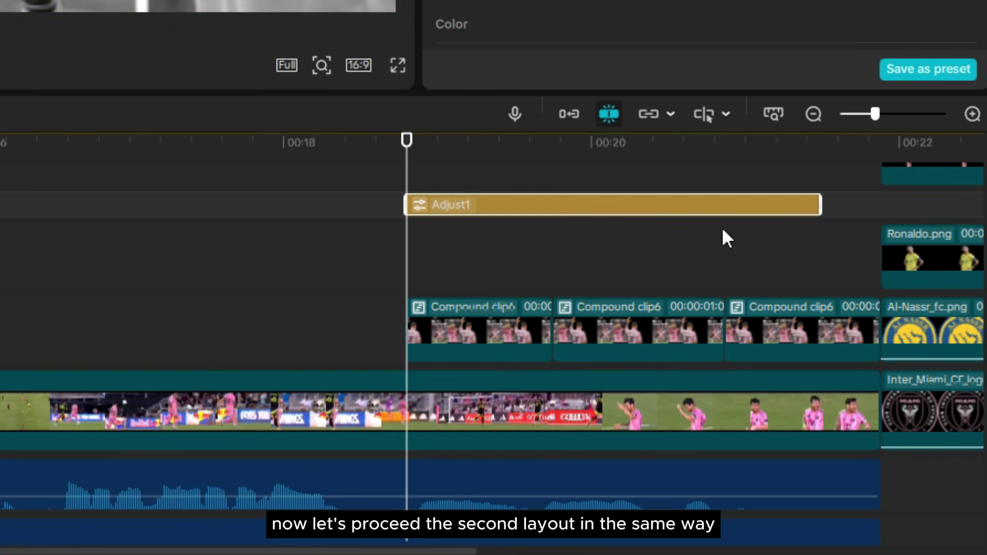
left_click_drag(863, 199, 881, 200)
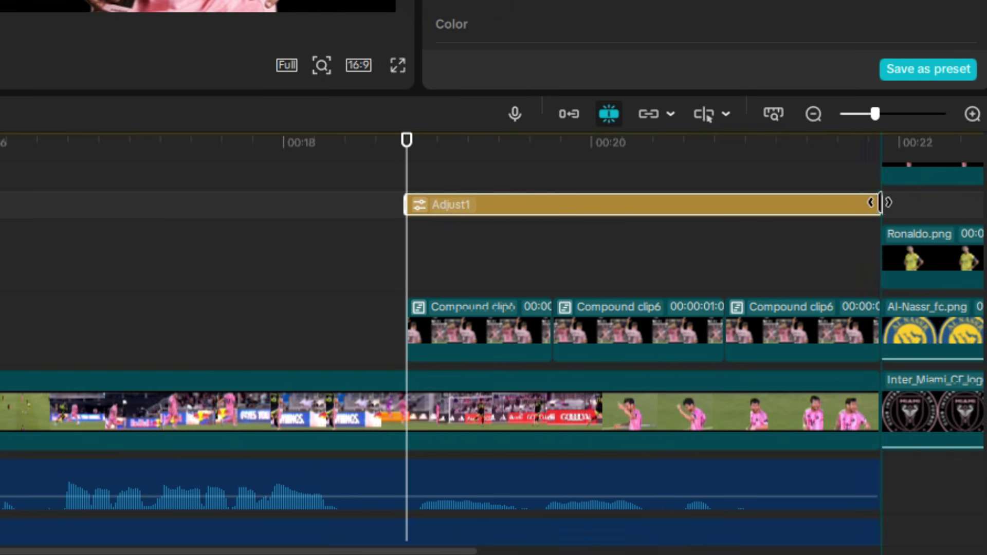
left_click(825, 154)
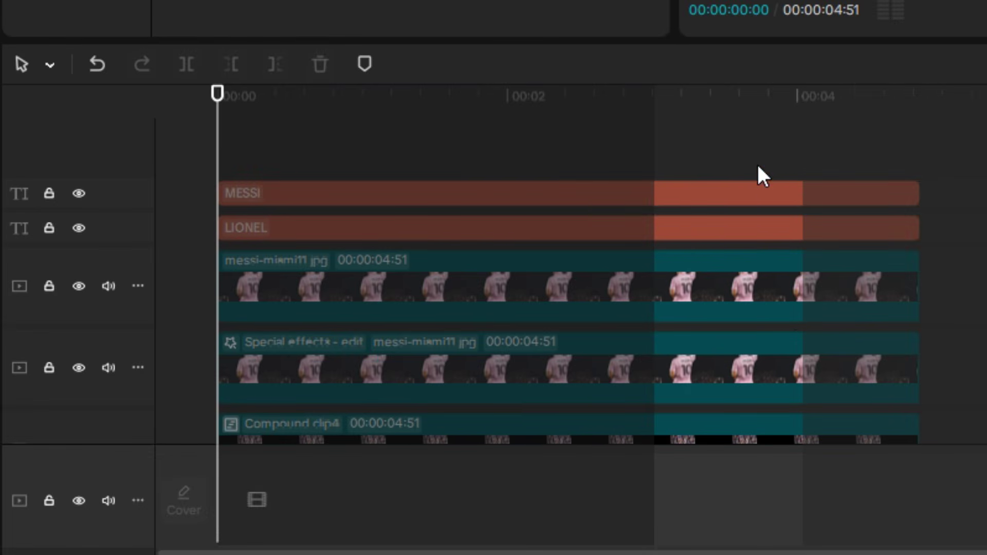
Select the MESSI and LIONEL text layers together inside the Messi layout's compound clip.
left_click_drag(763, 175, 771, 225)
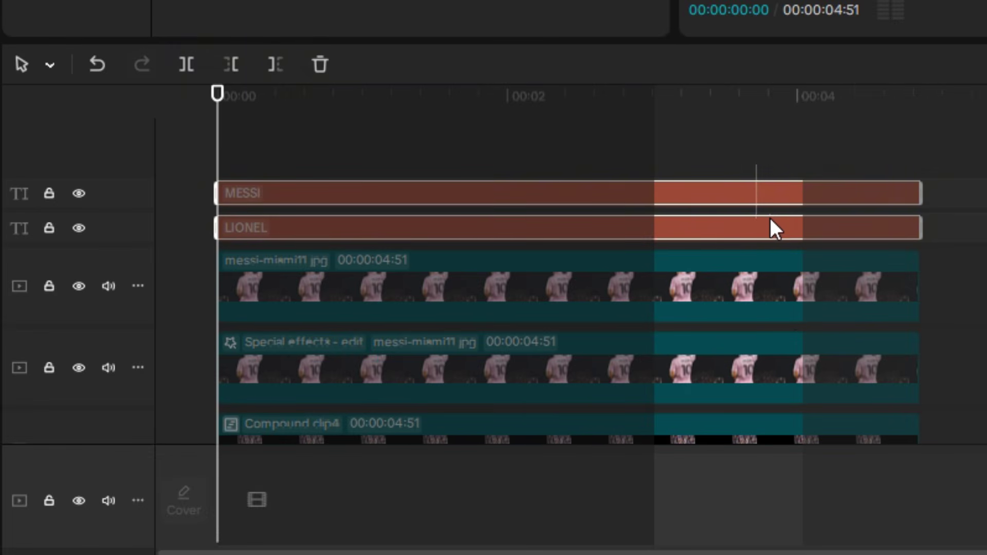
scroll(718, 298, "down", 5)
scroll(662, 260, "down", 1)
scroll(627, 252, "up", 1)
left_click(623, 245)
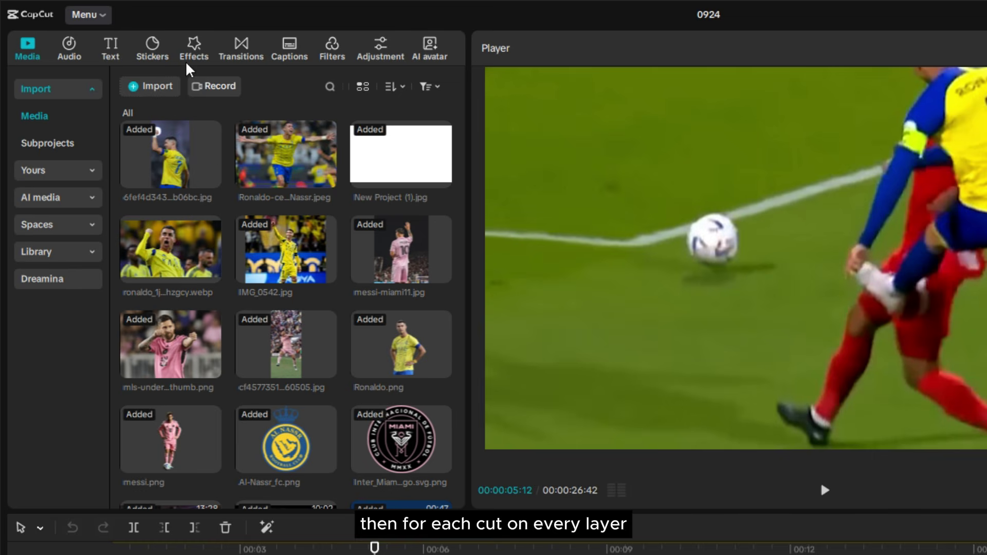
Add the favourite Static Morph video effect to the timeline around the start of the Ronaldo layout.
left_click(196, 52)
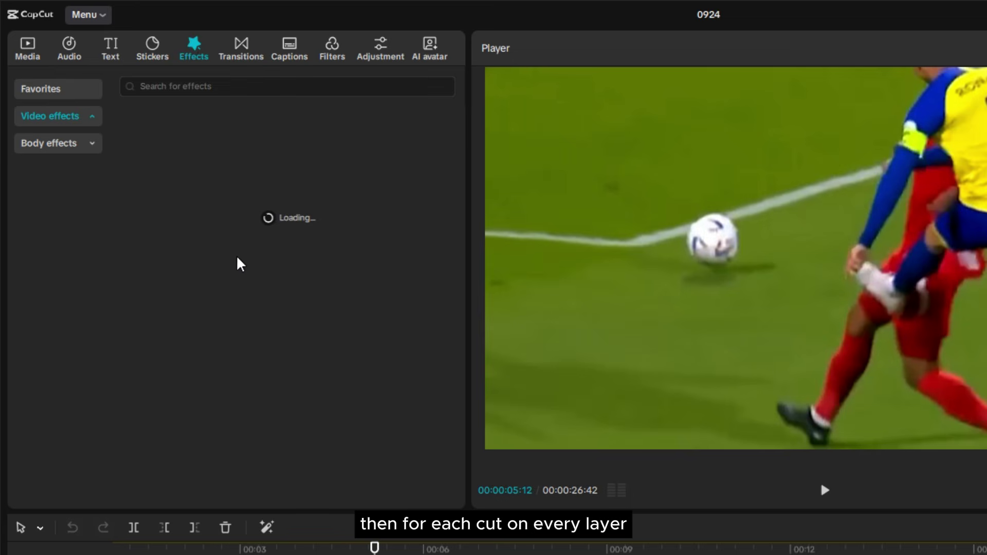
left_click(75, 92)
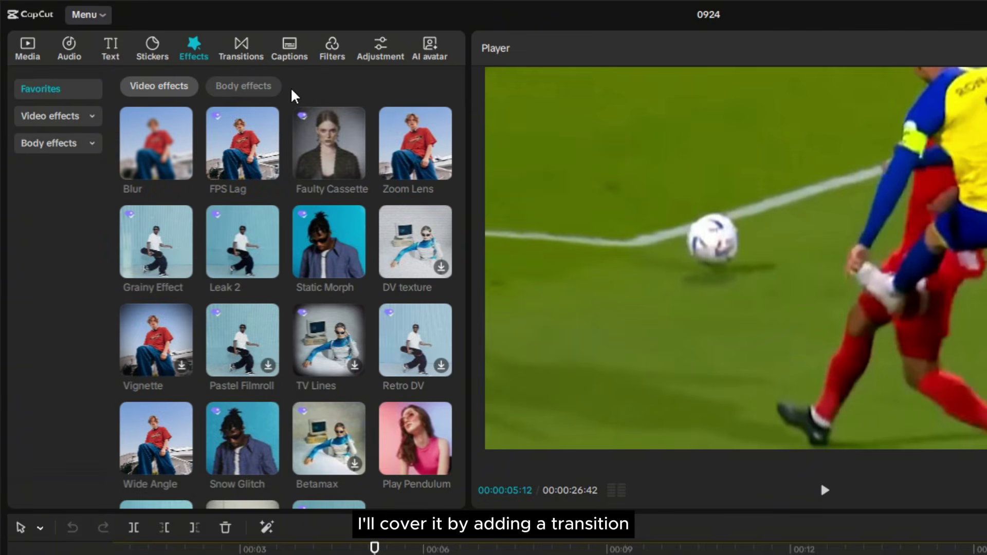
mouse_move(335, 254)
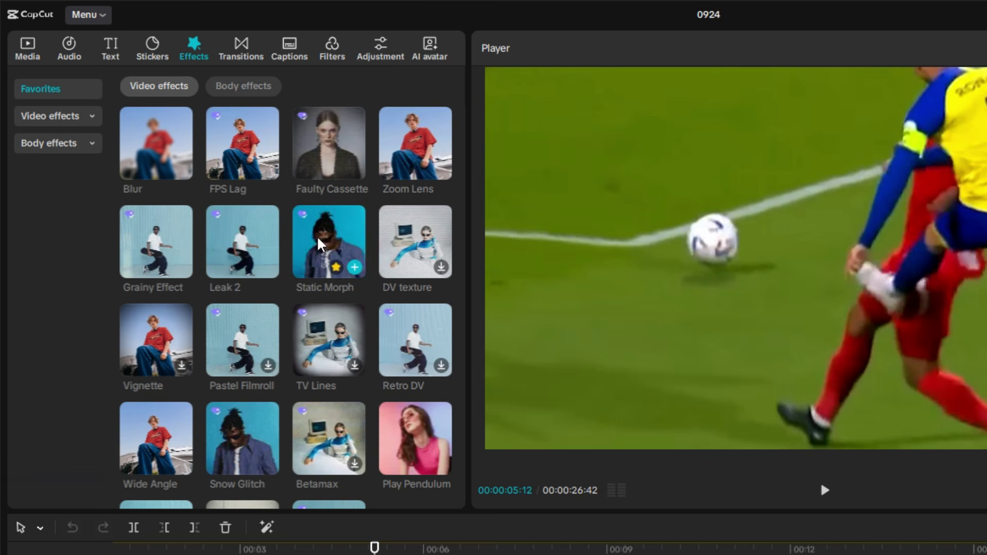
left_click_drag(315, 245, 404, 554)
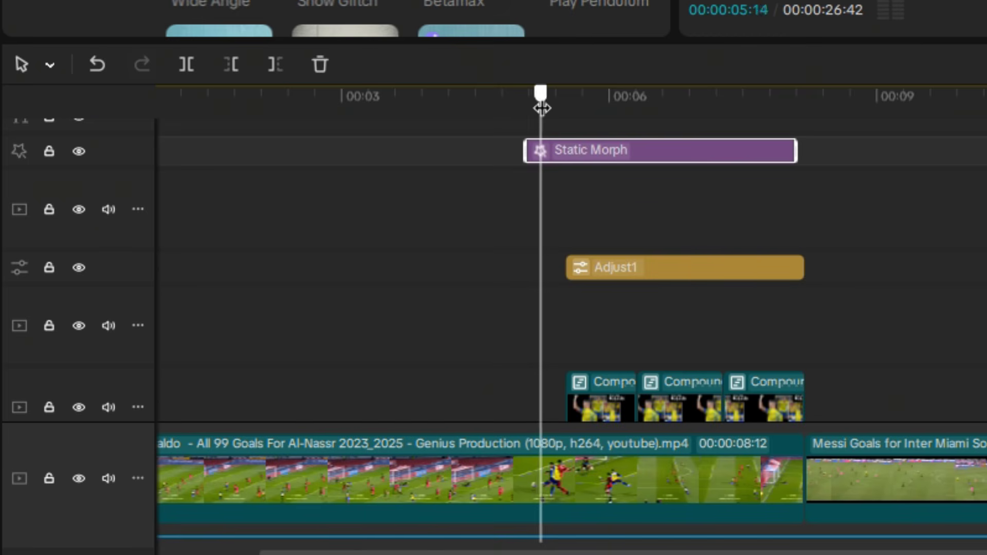
Shorten the Static Morph clip to a brief burst and place it over the cut into the Ronaldo layout.
left_click_drag(544, 108, 590, 108)
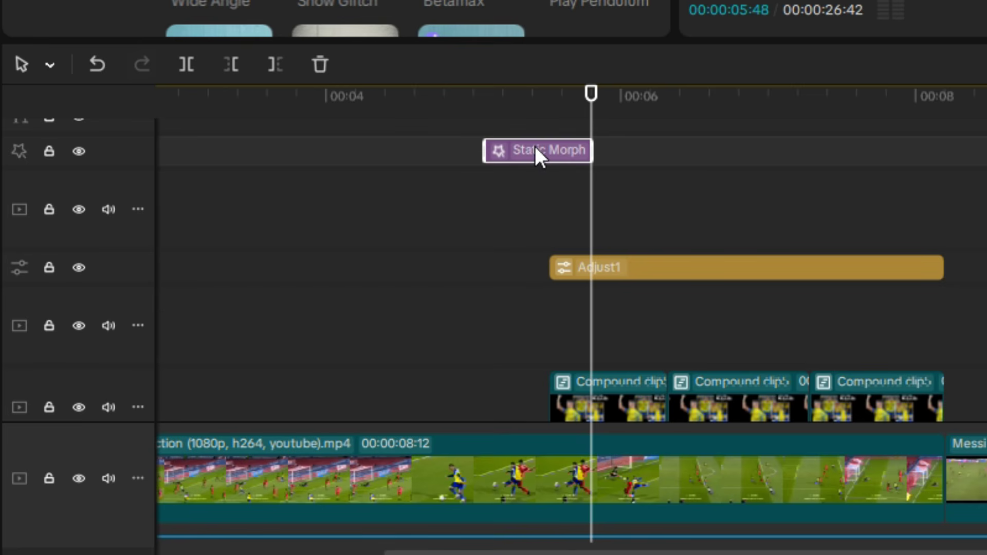
left_click_drag(535, 146, 573, 161)
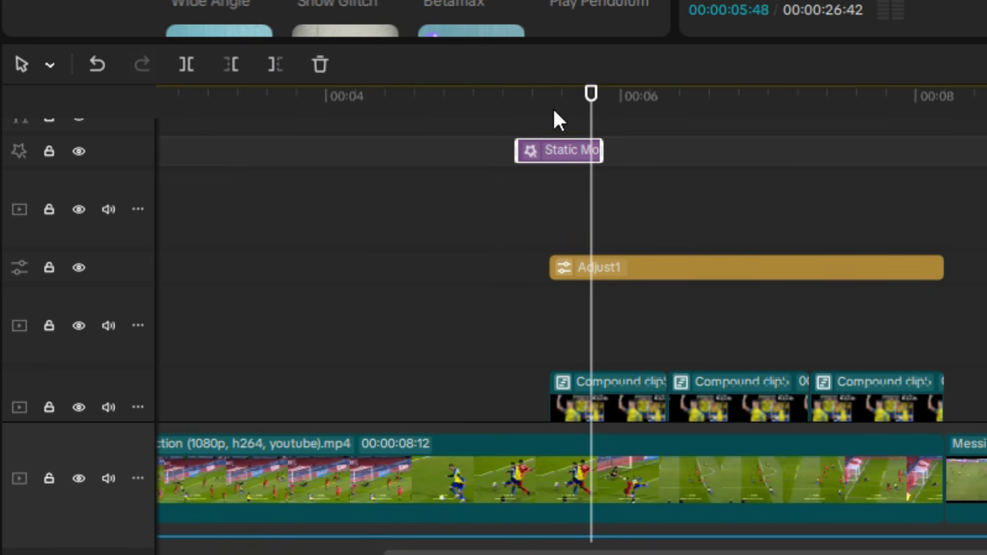
mouse_move(553, 107)
left_mouse_down()
mouse_move(518, 107)
mouse_move(550, 107)
left_mouse_up()
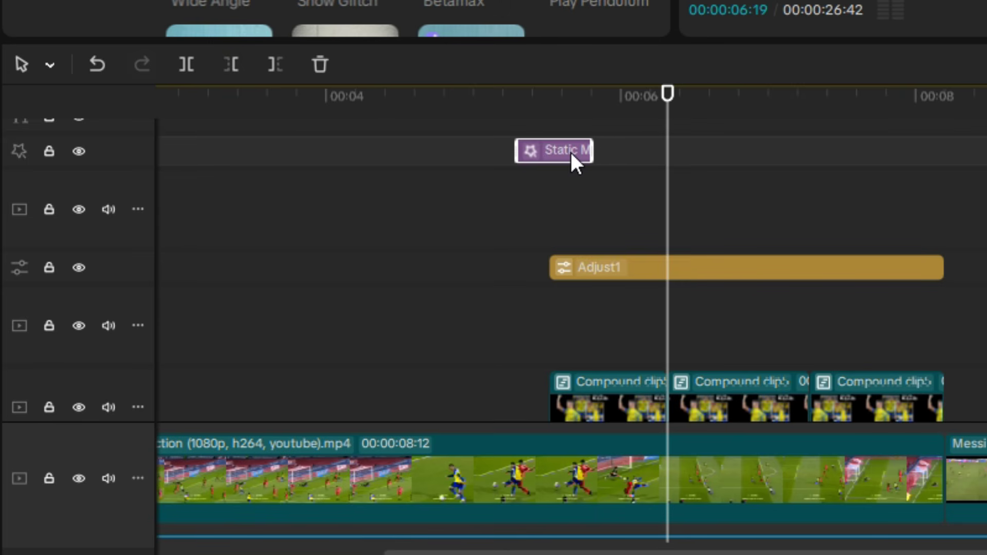
Paste copies of the short Static Morph effect over the Ronaldo layout's remaining cuts, including the cut into the Messi footage.
key("ctrl+v")
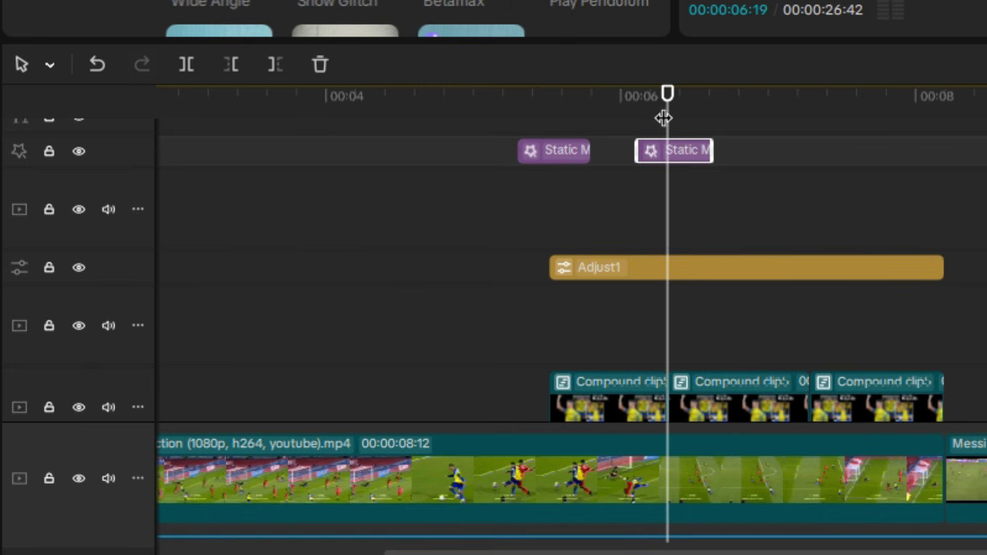
left_click_drag(663, 118, 569, 114)
key("space")
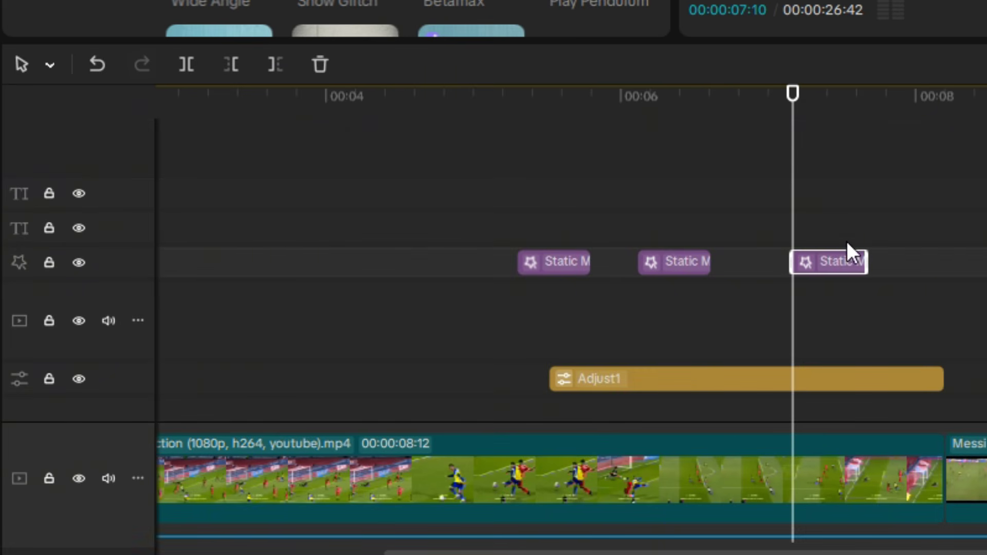
left_click_drag(852, 214, 924, 214)
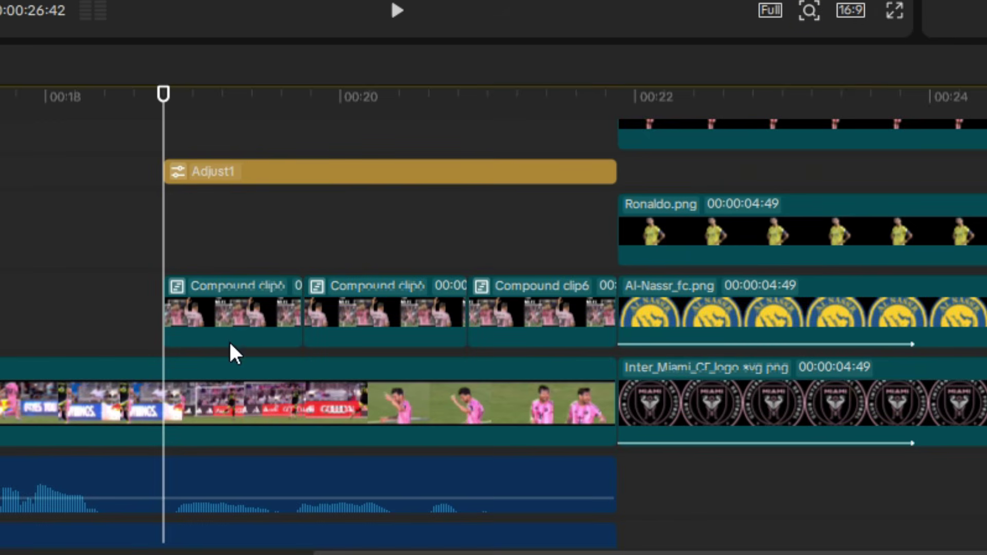
Paste Static Morph copies over every cut of the Messi layout and over the cut into the closing scene.
scroll(279, 283, "up", 4)
key("ctrl+v")
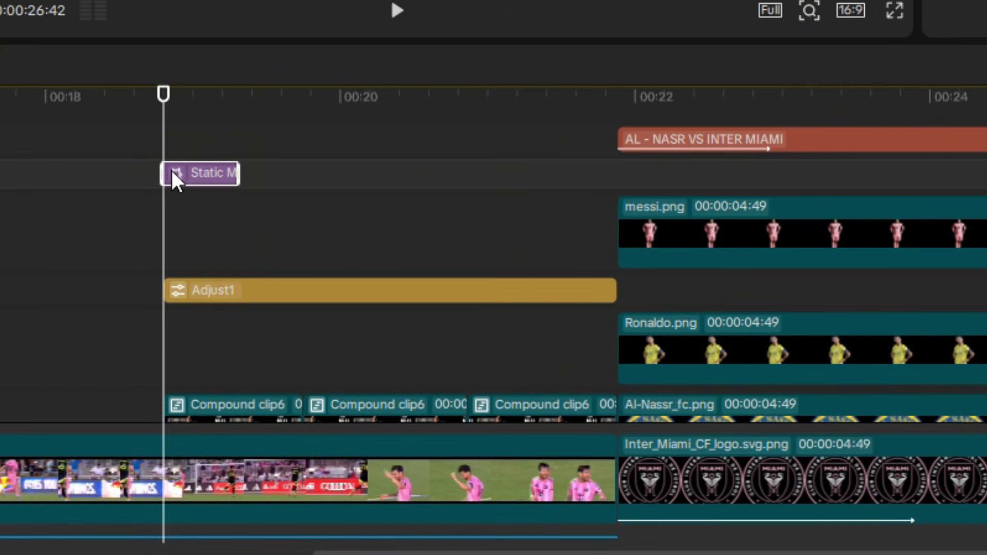
left_click_drag(172, 171, 144, 168)
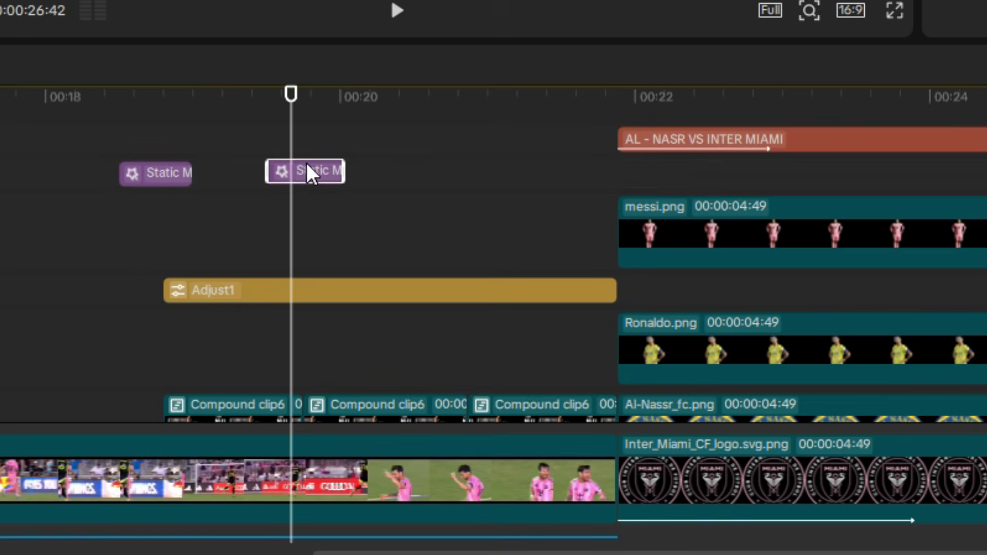
left_click_drag(308, 170, 286, 173)
left_click_drag(242, 143, 453, 164)
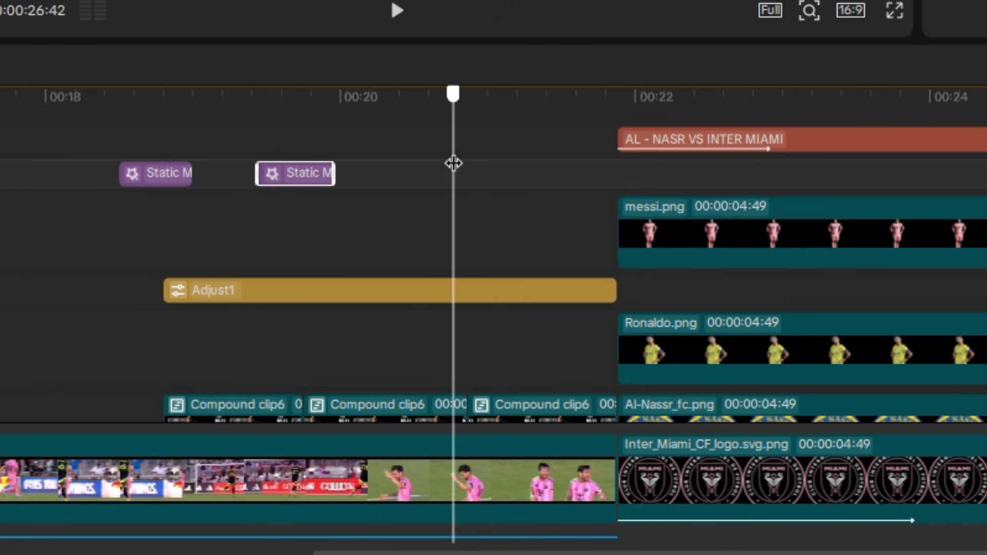
left_click_drag(514, 175, 615, 184)
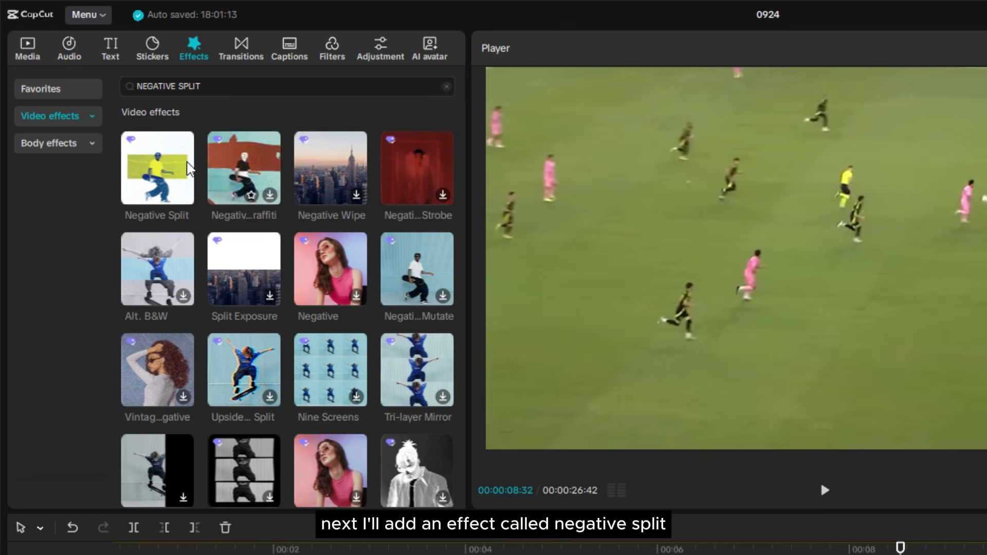
Add the Negative Split effect at the start of the timeline and extend it over the full duration of the edit.
left_click_drag(157, 168, 49, 554)
left_click_drag(186, 554, 185, 554)
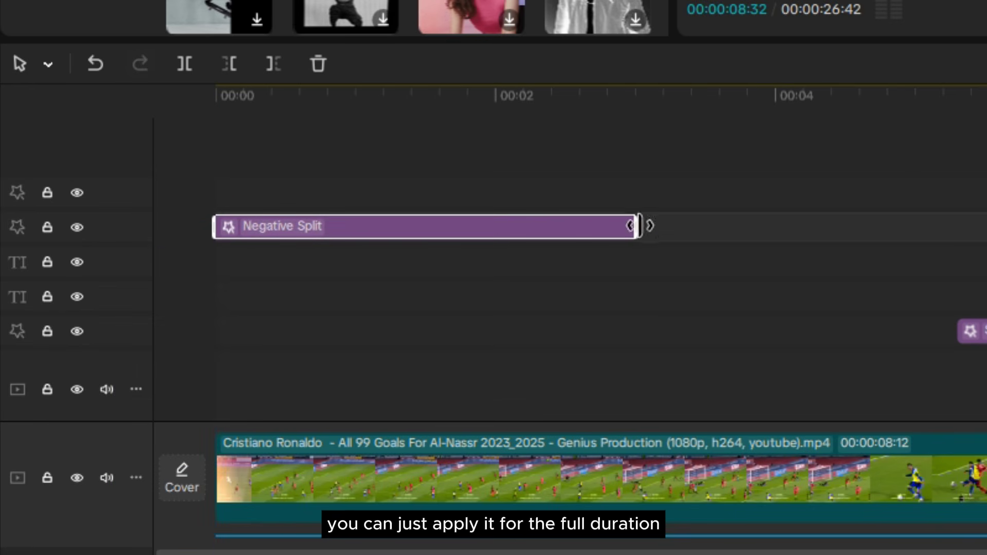
left_click_drag(646, 225, 986, 226)
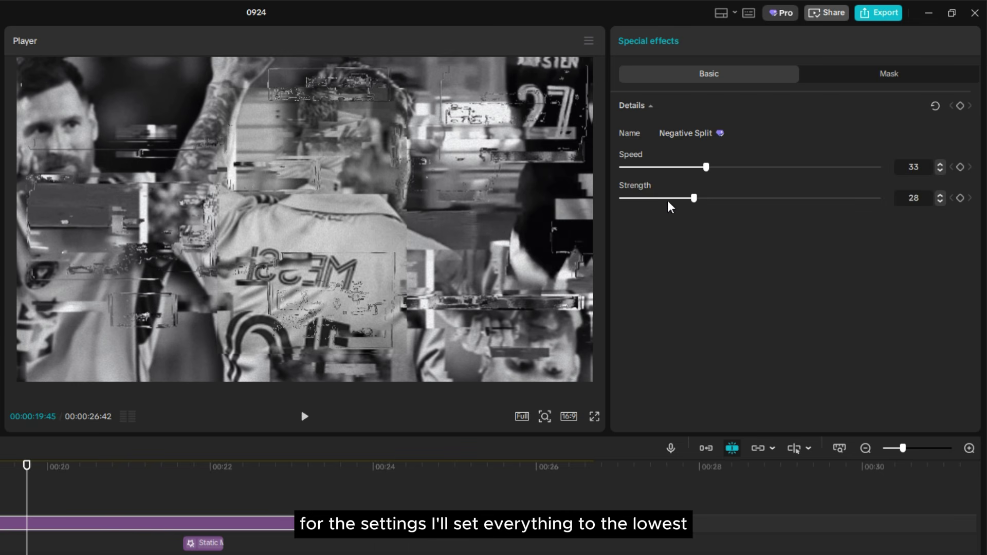
Set the Negative Split effect's Strength and Speed to 0 and play the edit from the start.
left_click_drag(693, 198, 619, 200)
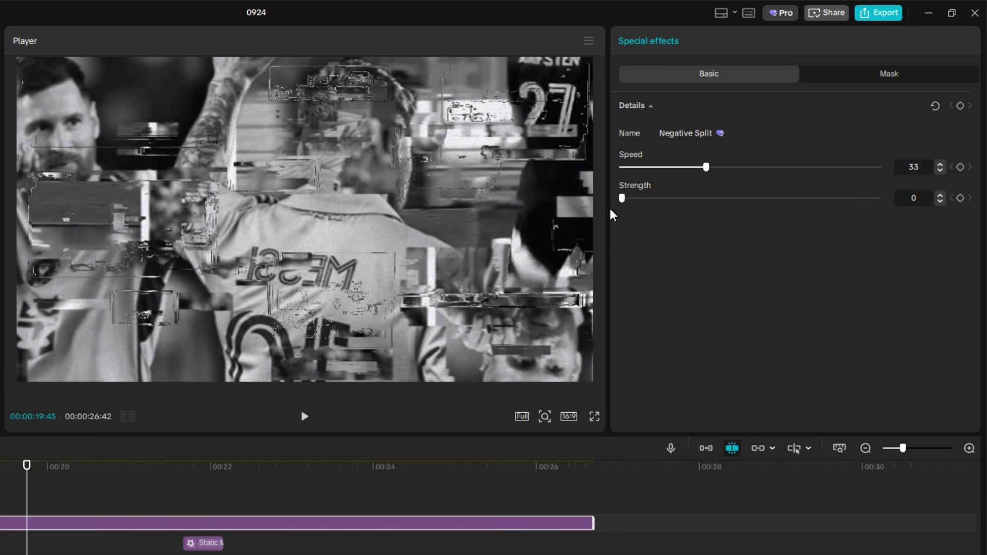
left_click_drag(704, 169, 623, 170)
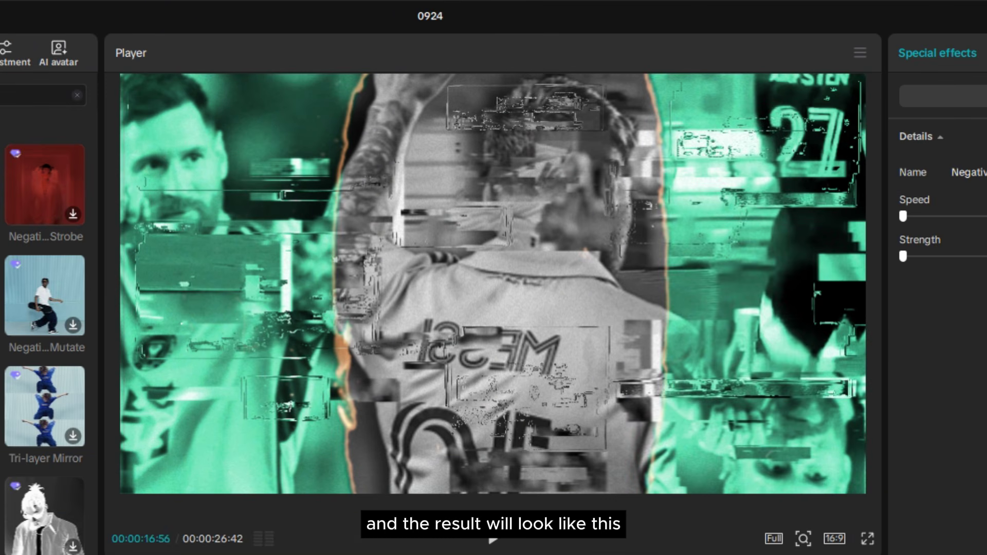
key("Home")
key("space")
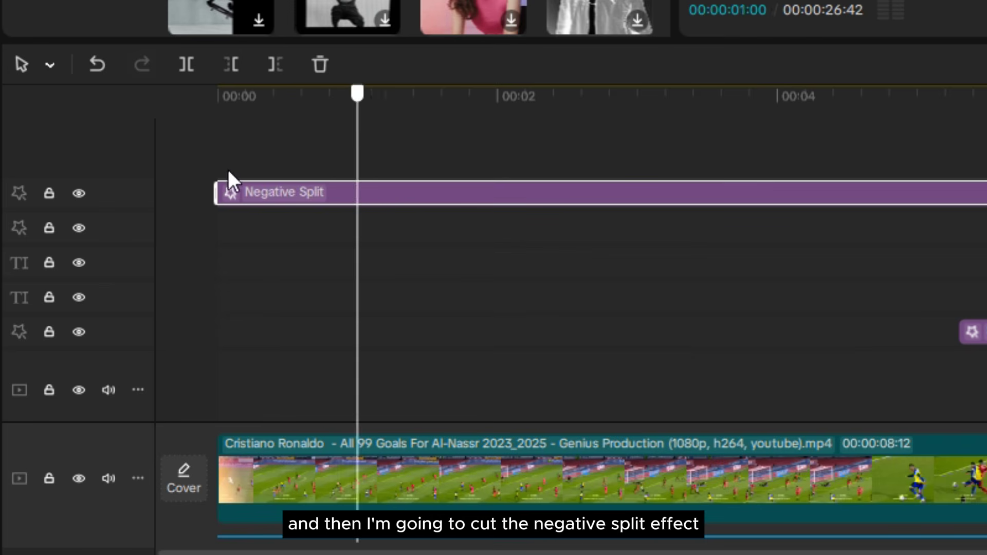
Trim the Negative Split effect's start to about 00:00:03:44, where Ronaldo scores, and play the edit from the beginning.
left_click(261, 197)
key("Home")
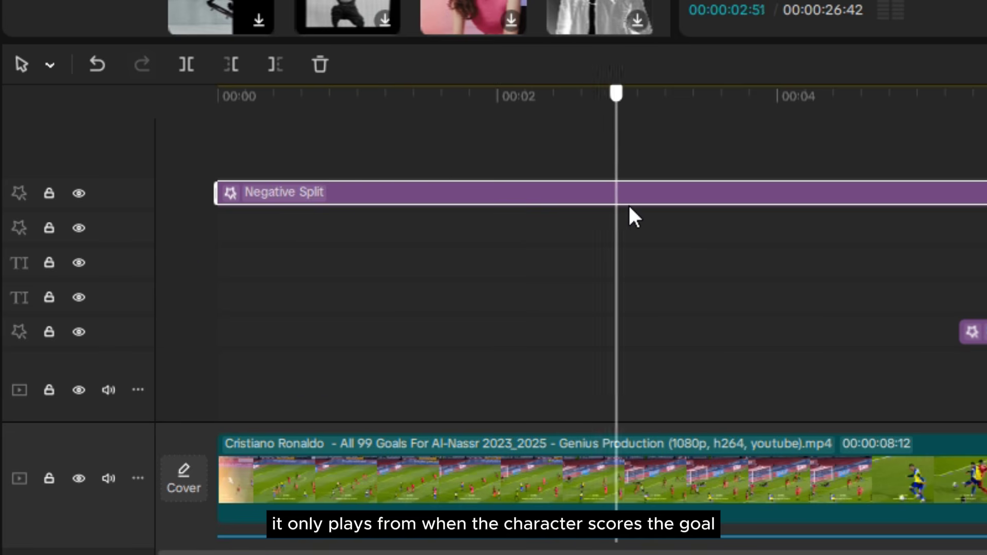
key("space")
key("q")
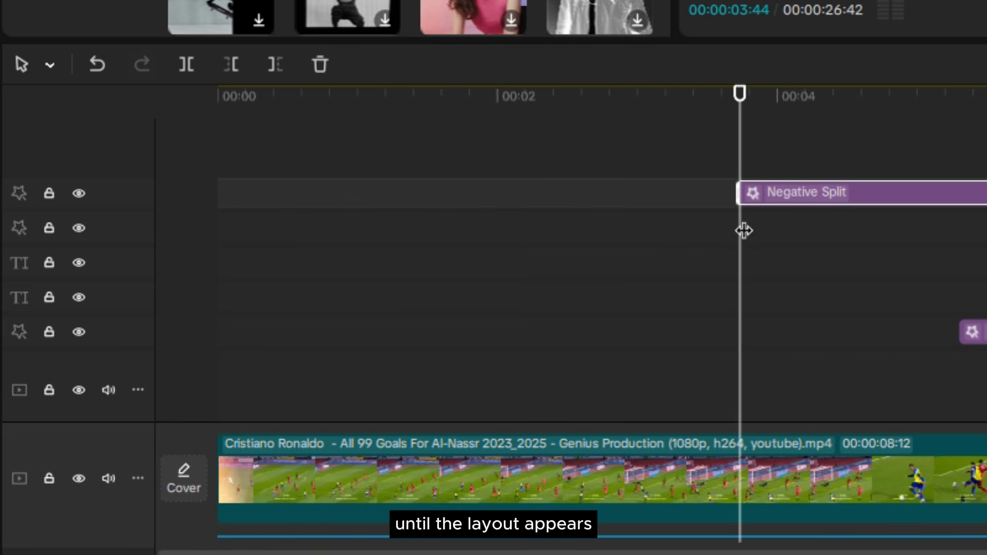
left_click_drag(744, 231, 504, 269)
left_click_drag(504, 269, 218, 278)
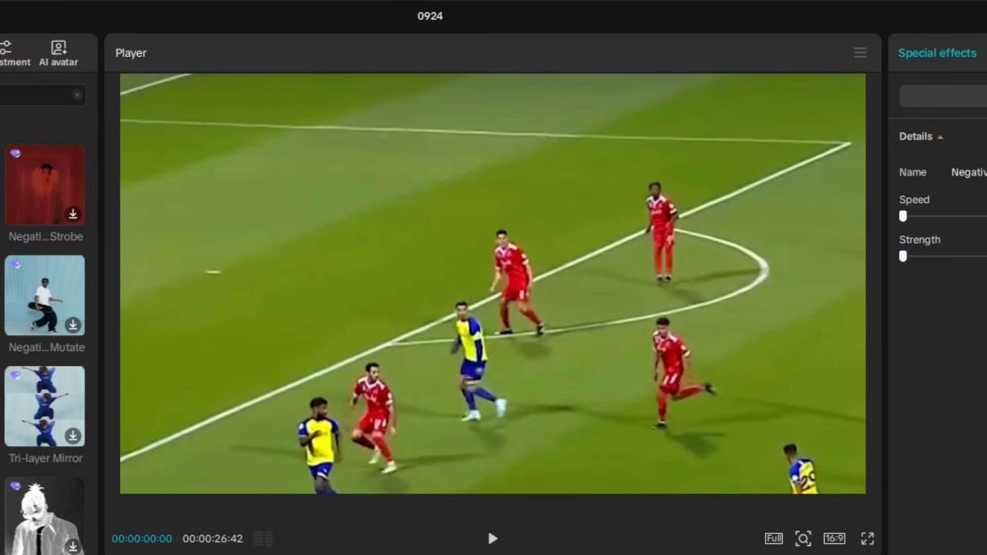
left_click(349, 278)
key("space")
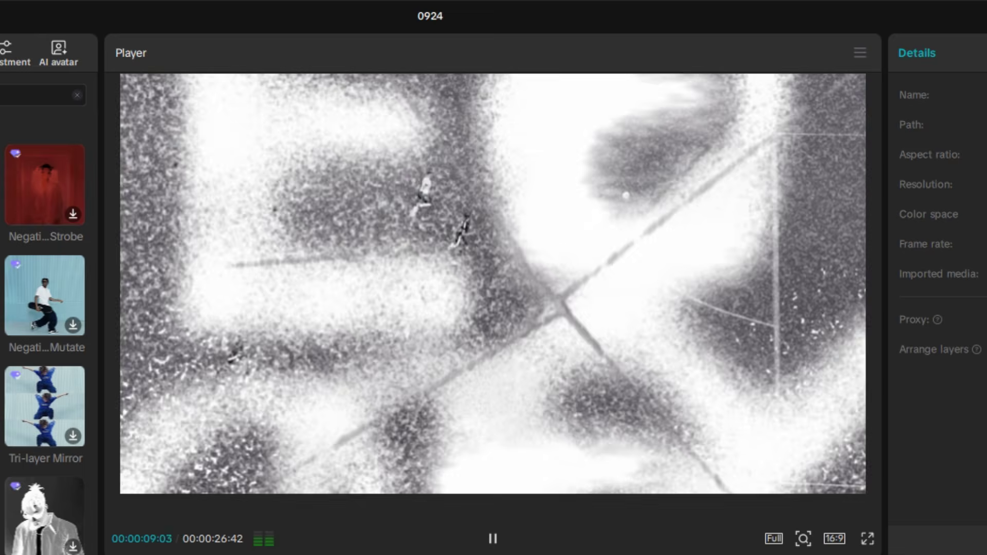
Split Negative Split where the Messi footage begins and trim the second segment's start to about 00:00:12:00, then play it back.
key("space")
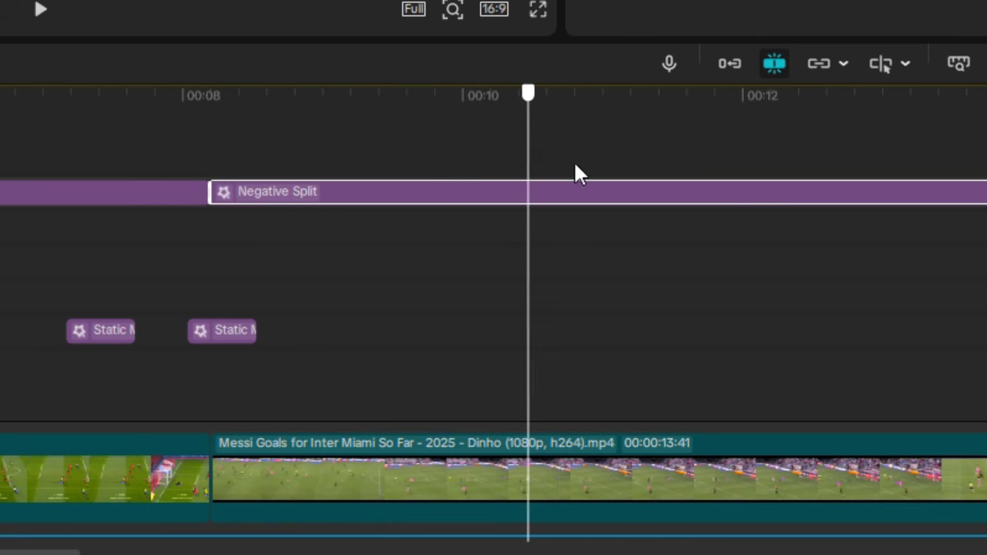
key("q")
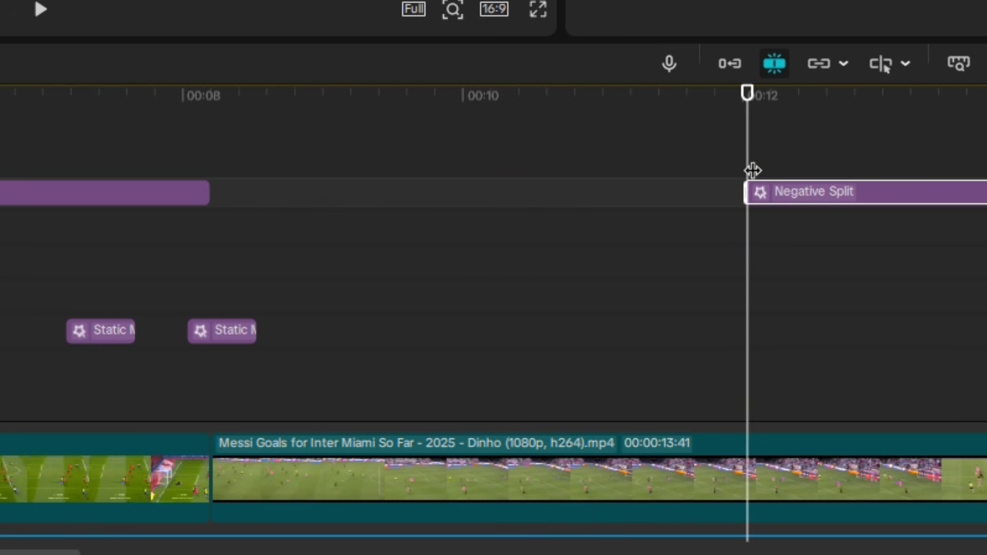
key("space")
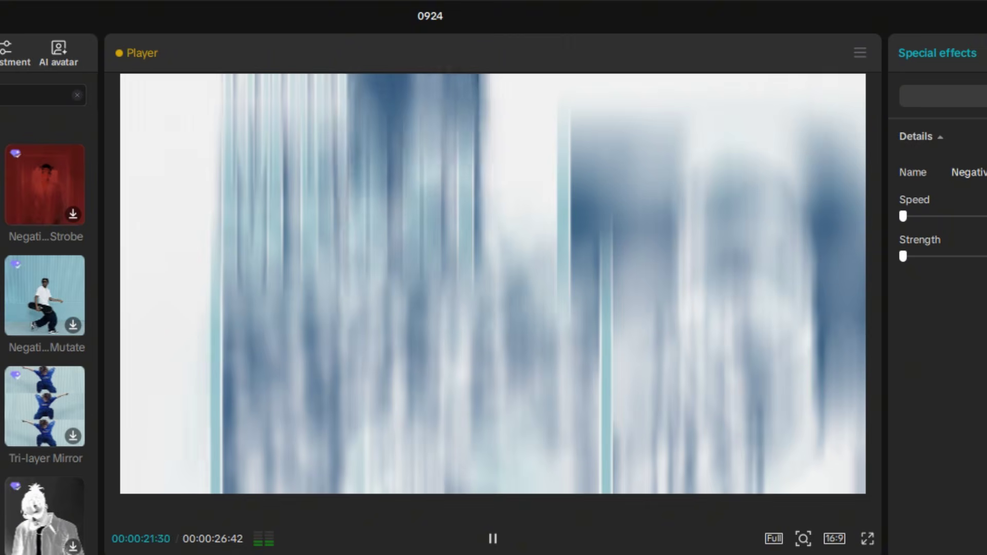
key("space")
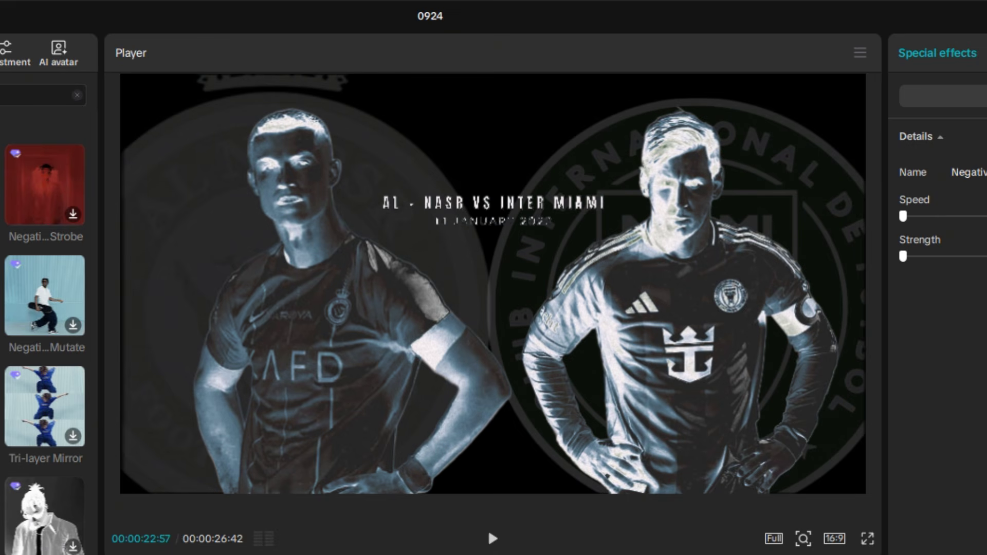
Play the edit and examine the closing scene around 00:00:23:40 together with its image layers.
key("Up")
key("space")
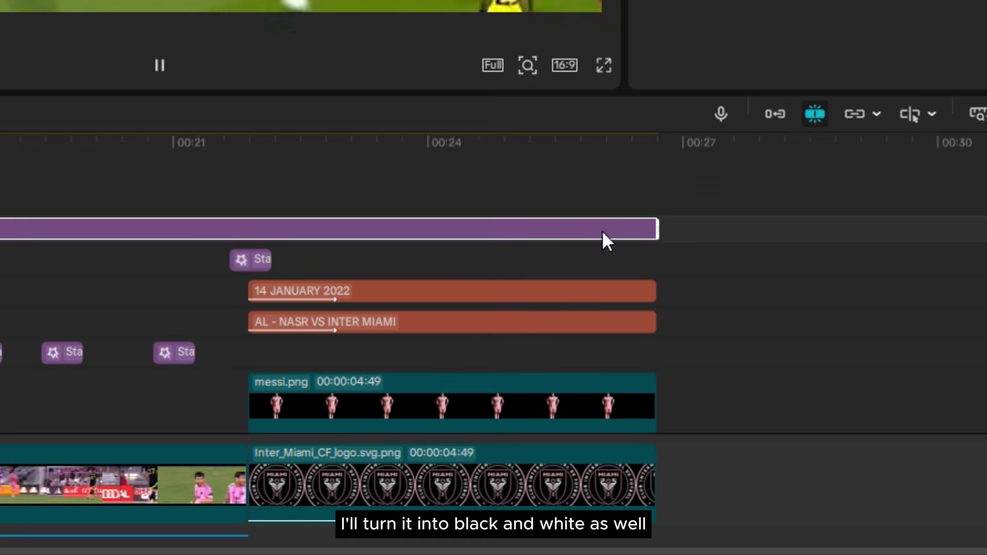
left_click_drag(604, 238, 391, 198)
key("space")
scroll(375, 252, "down", 5)
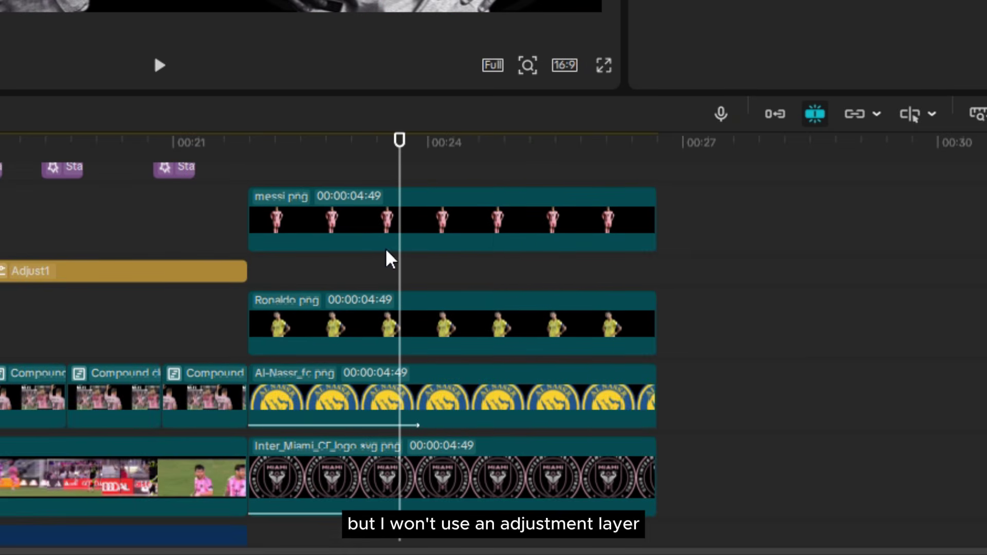
Set the Saturation of the Messi and Ronaldo image layers to -50 and play the closing scene from about 00:00:20:39.
left_click(407, 239)
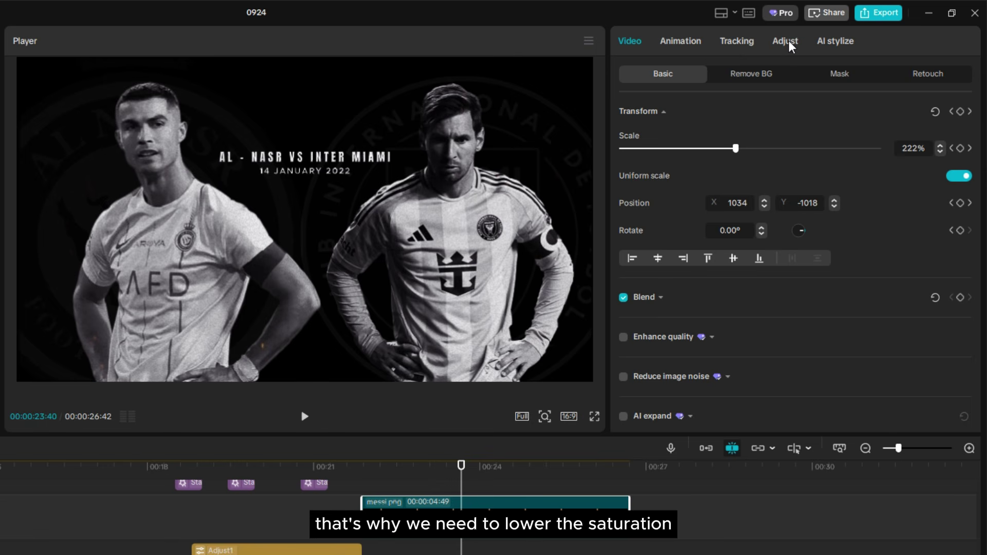
left_click(786, 42)
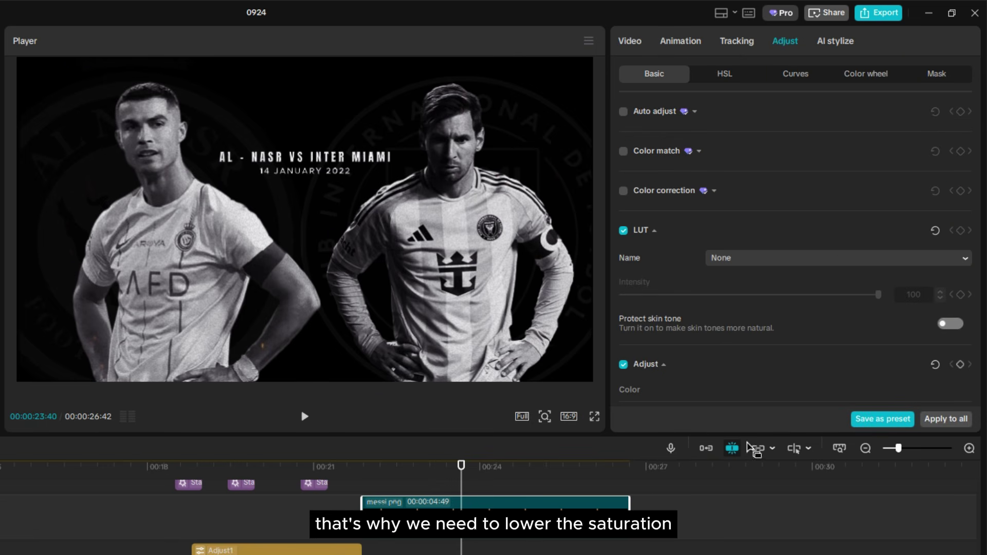
scroll(733, 238, "down", 5)
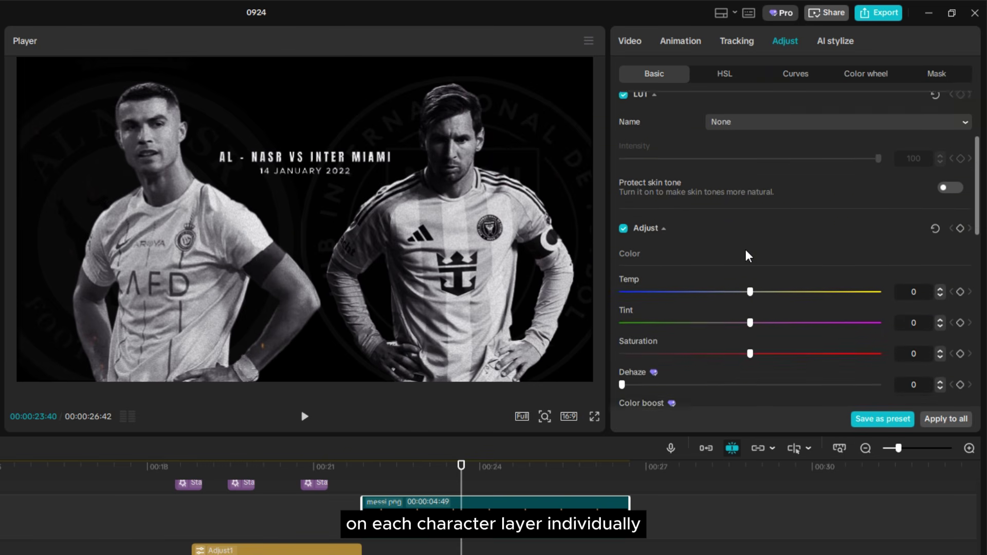
left_click_drag(675, 234, 569, 329)
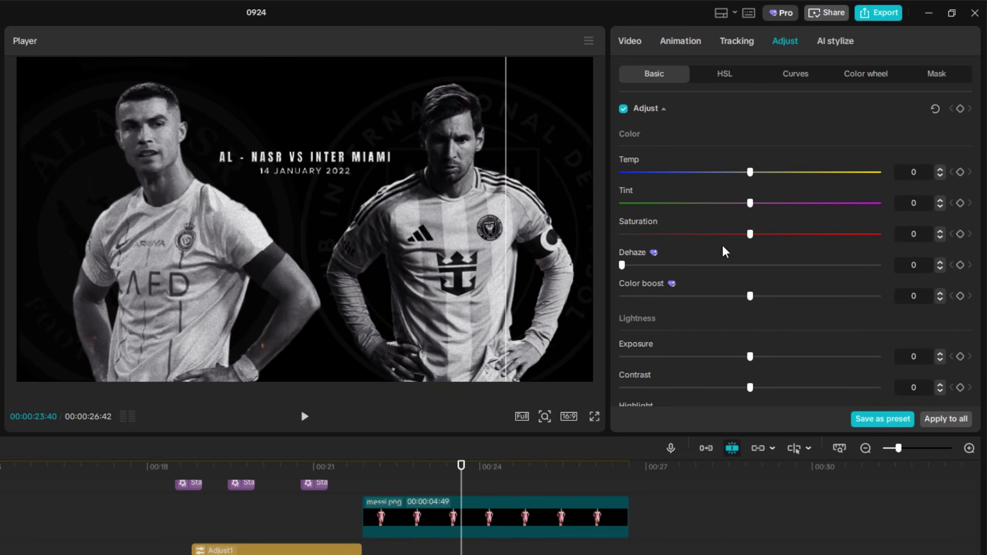
left_click(293, 466)
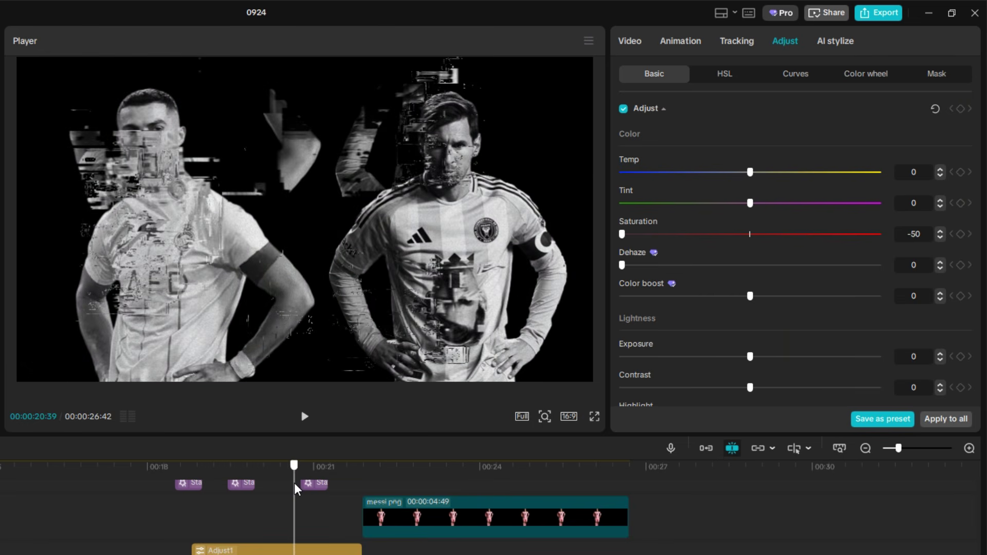
key("space")
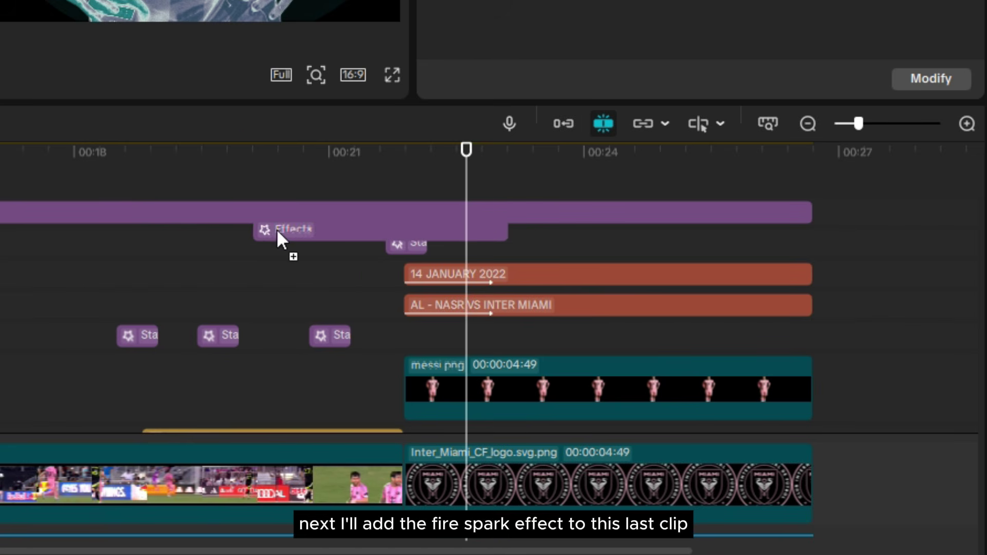
Add the Fire Sparks effect over the closing scene through to the edit's end, with its Soft light set to 0.
left_click_drag(280, 236, 455, 239)
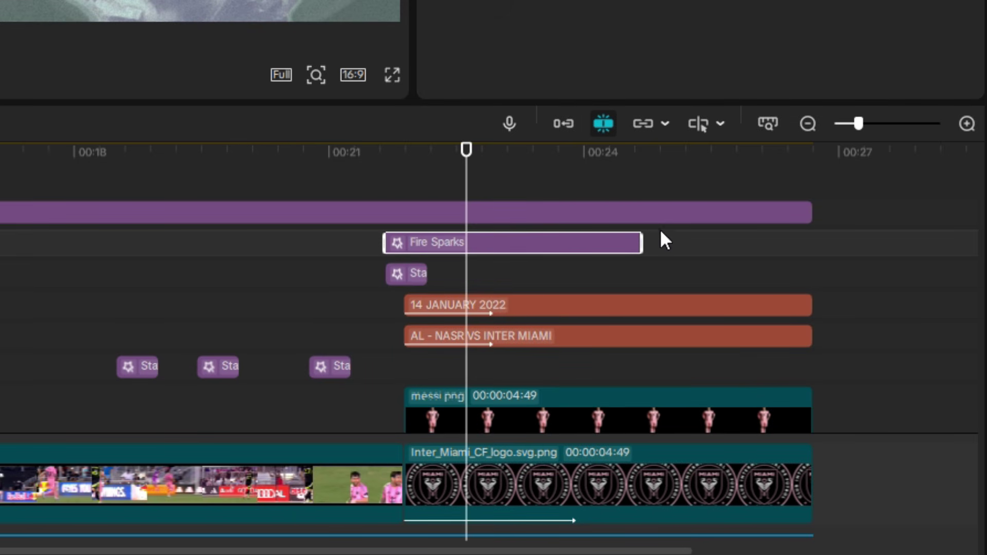
left_click_drag(645, 240, 800, 240)
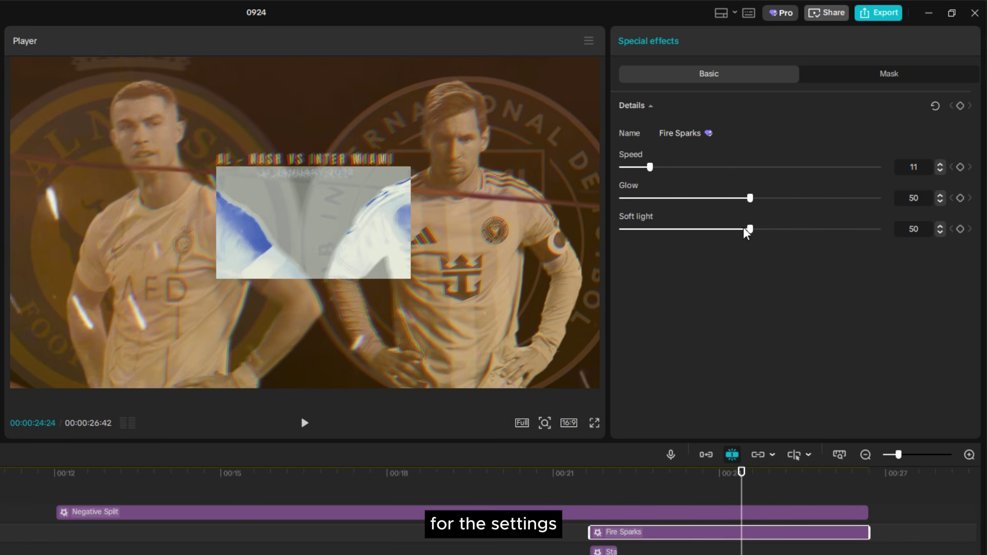
left_click_drag(750, 229, 498, 257)
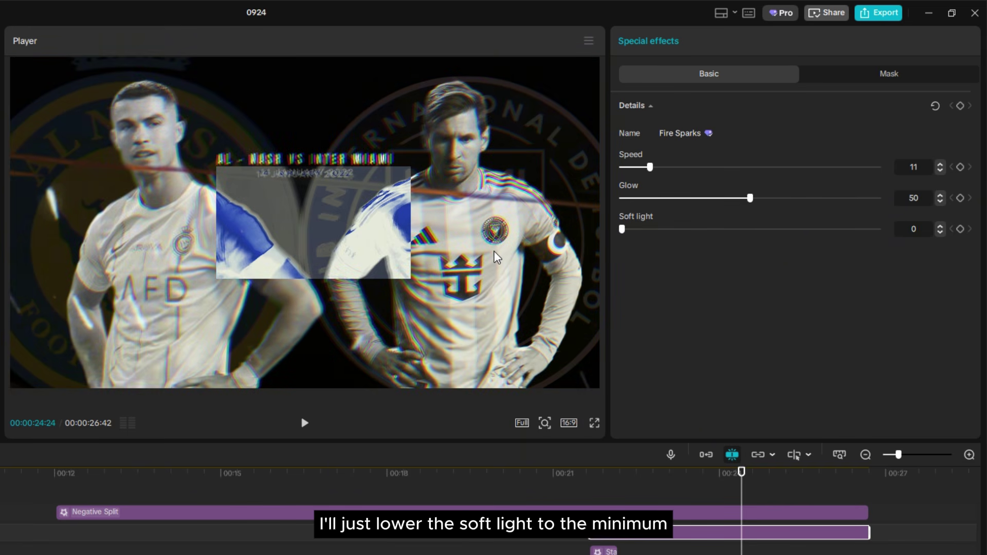
mouse_move(734, 480)
left_mouse_down()
mouse_move(582, 480)
mouse_move(719, 480)
left_mouse_up()
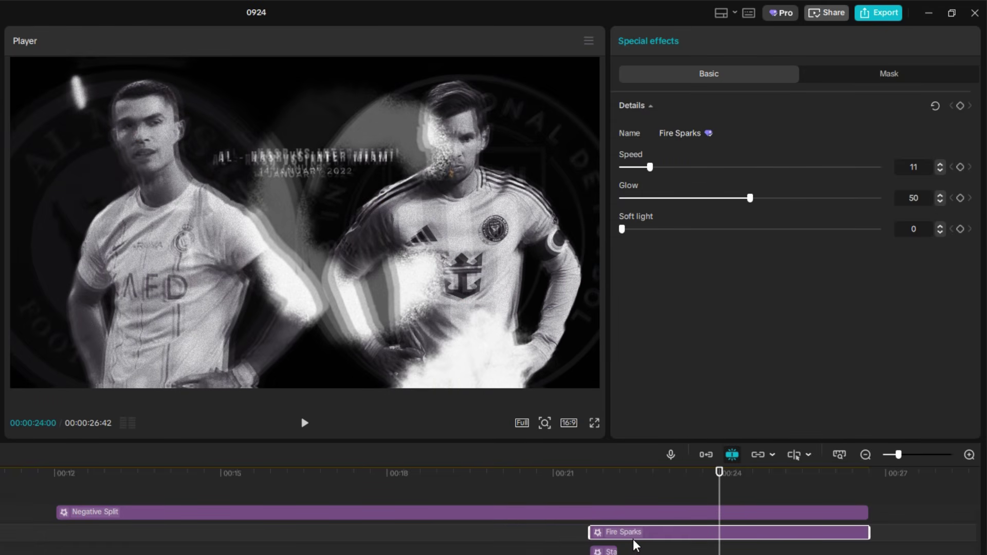
Extend the start of Fire Sparks slightly earlier, ahead of the last Static Morph effect, and preview the closing scene.
left_click_drag(590, 535, 574, 534)
key("Up")
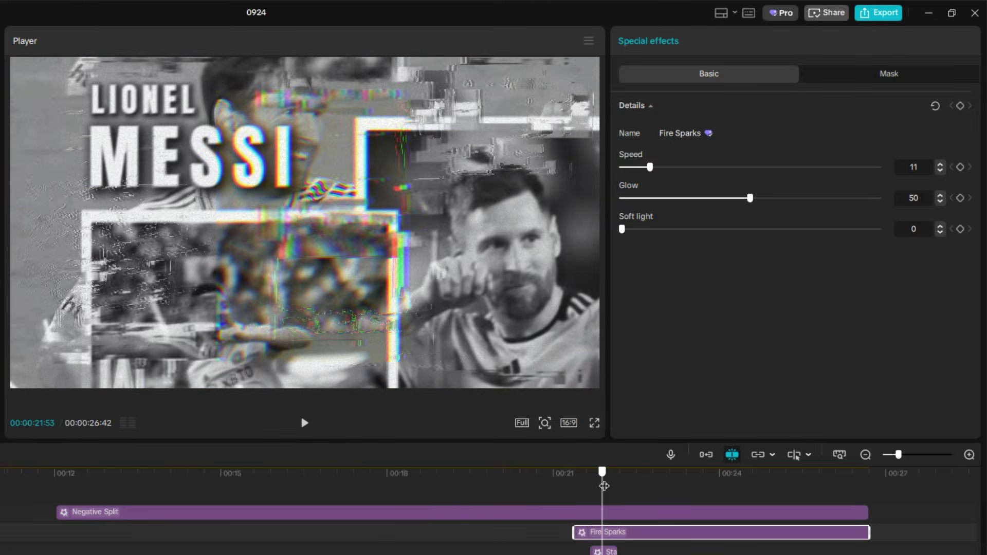
left_click_drag(604, 486, 751, 477)
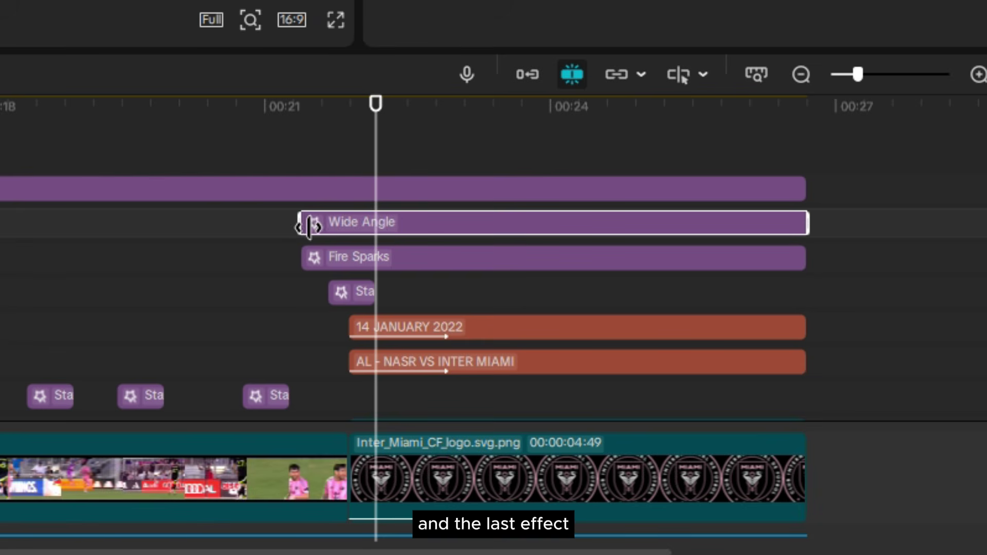
Trim the Wide Angle effect's start to where the closing logo clips begin and preview the scene.
left_click_drag(339, 226, 353, 225)
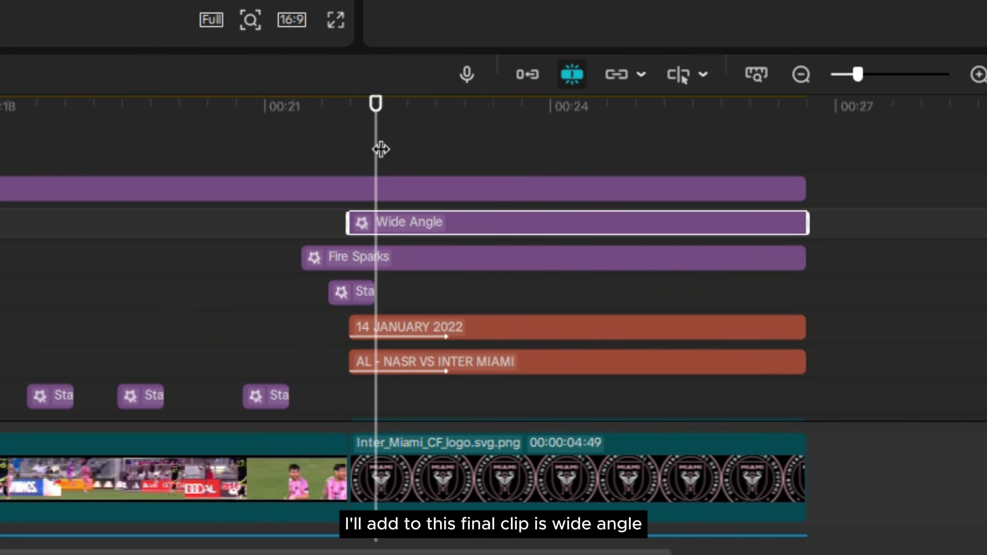
left_click_drag(316, 152, 560, 150)
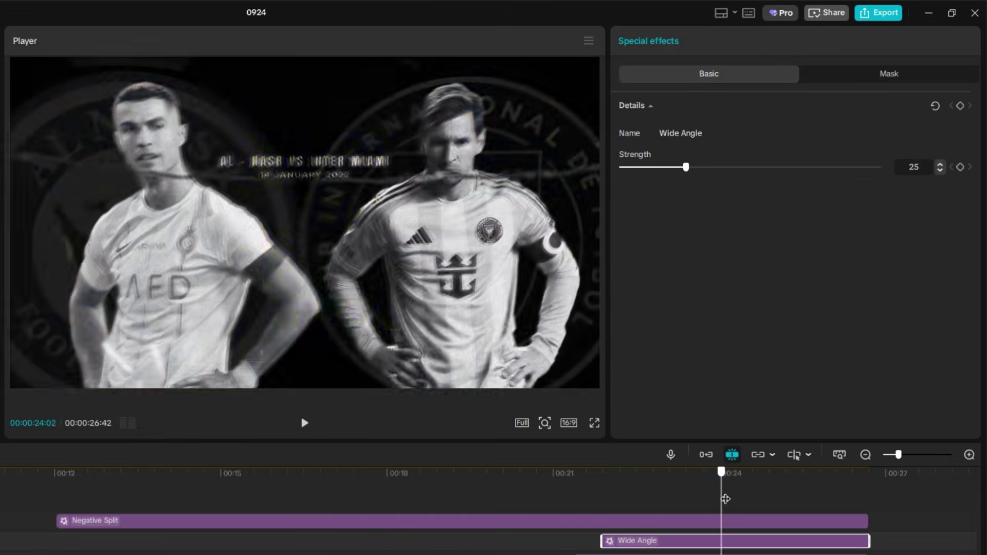
left_click_drag(725, 498, 882, 489)
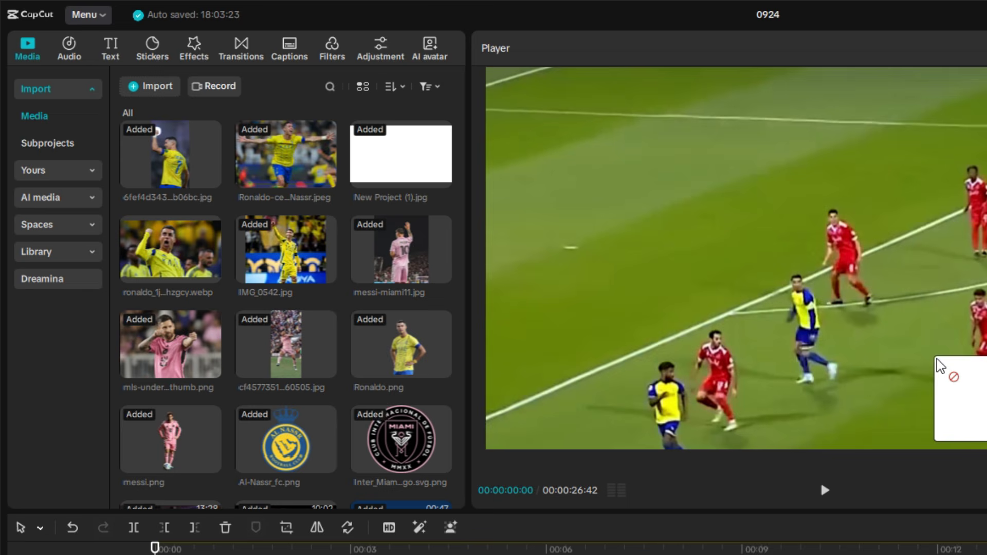
Import the ES_Hip Hop Rock Song folder and stack its bass, drums, instruments and melody stems on separate tracks from the timeline's start.
left_click_drag(344, 354, 298, 428)
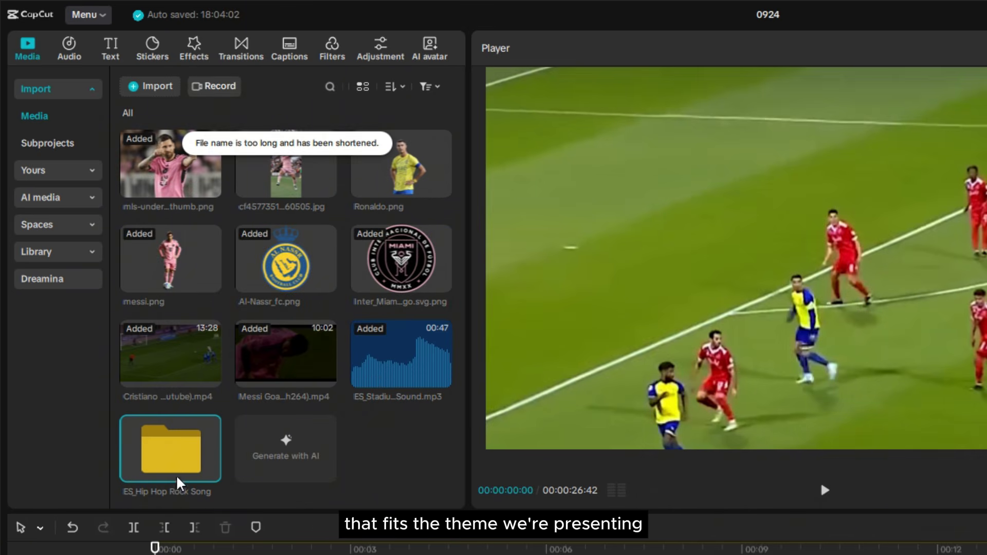
double_click(170, 460)
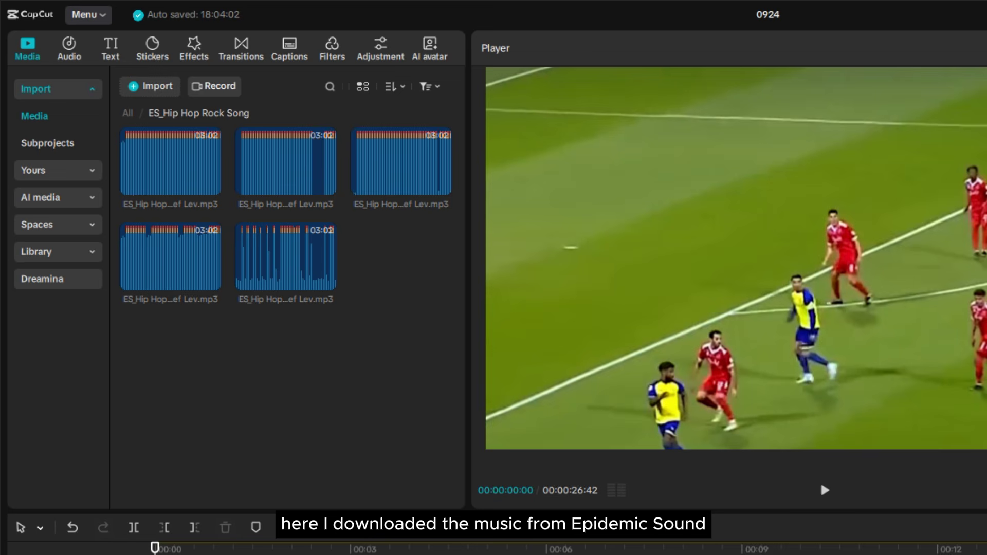
left_click_drag(260, 145, 193, 552)
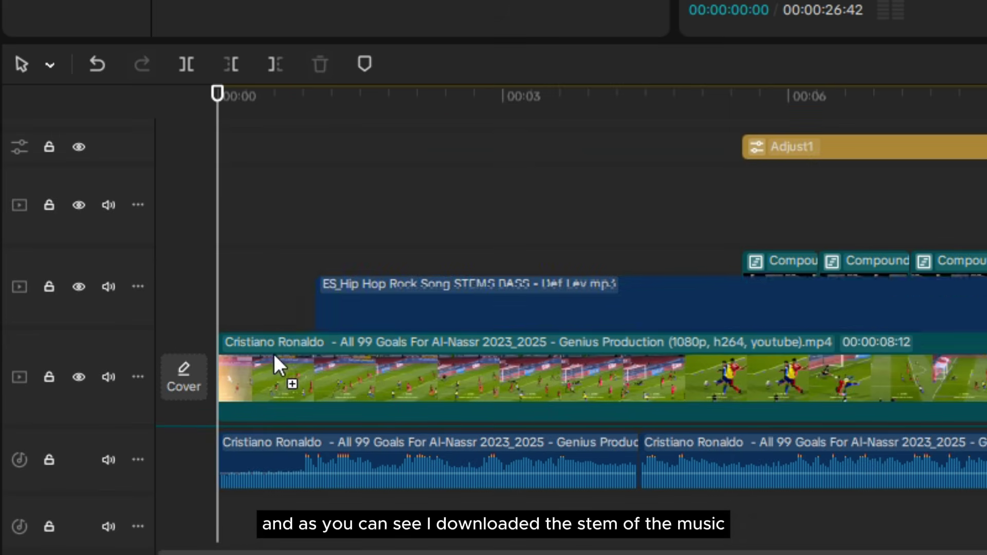
left_click_drag(273, 352, 260, 432)
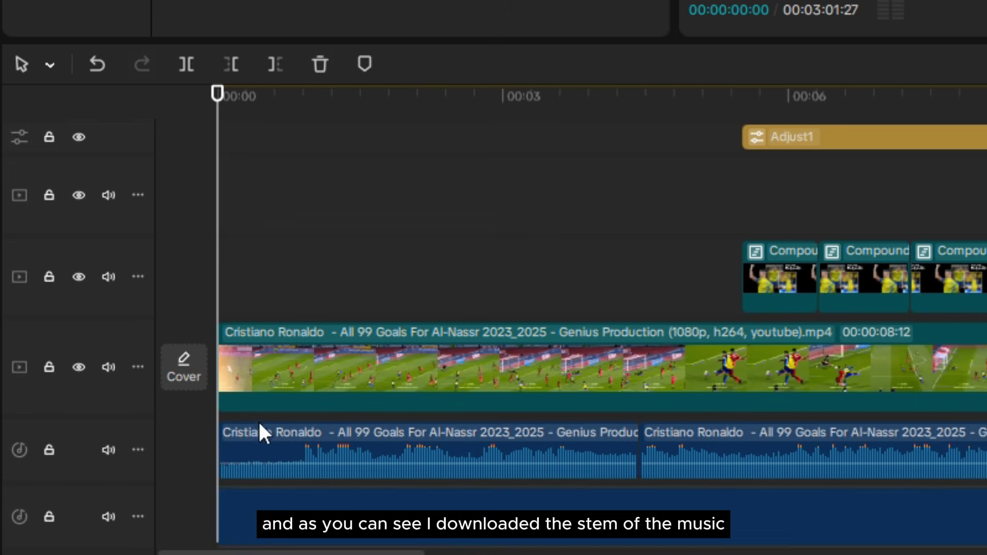
left_click_drag(414, 365, 408, 423)
left_click_drag(565, 2, 231, 479)
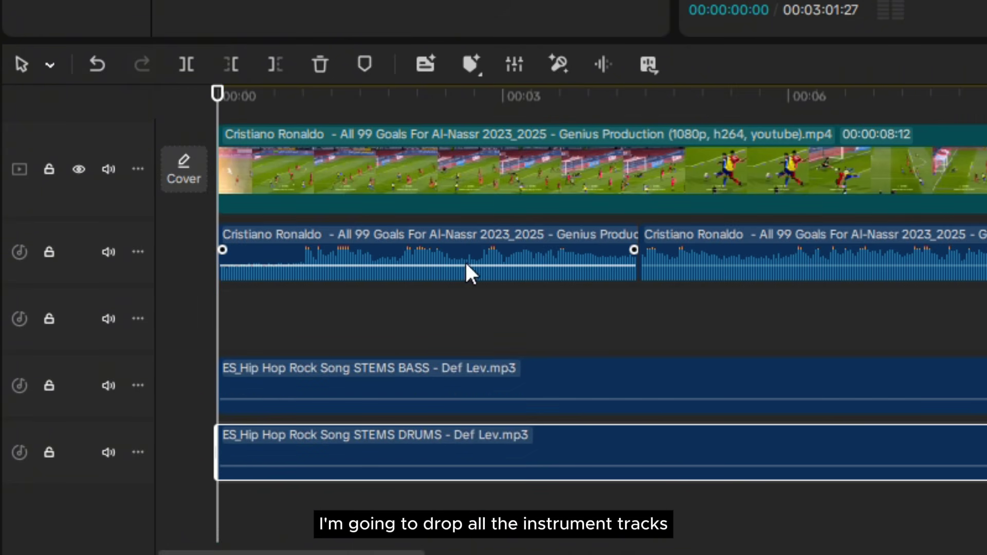
left_click_drag(565, 3, 233, 456)
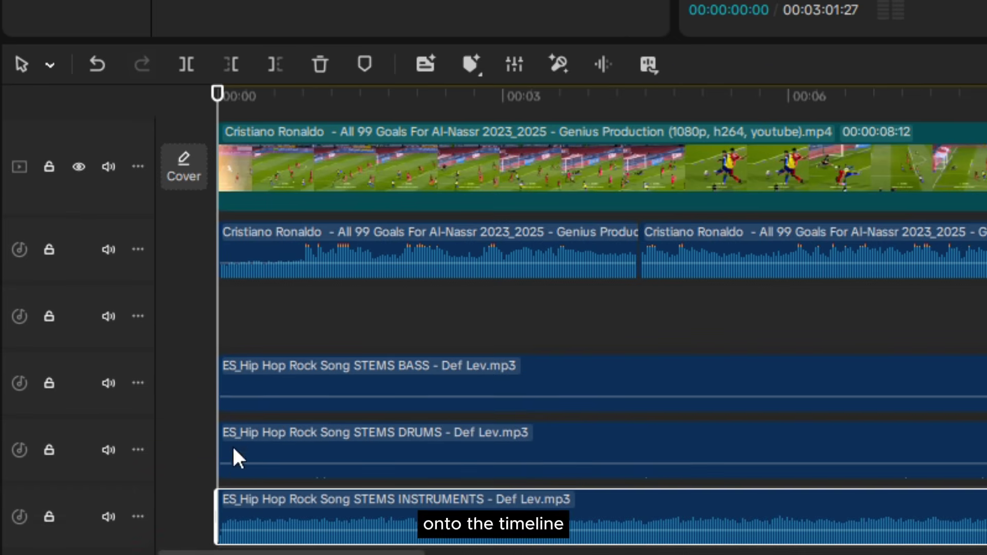
left_click_drag(643, 293, 205, 485)
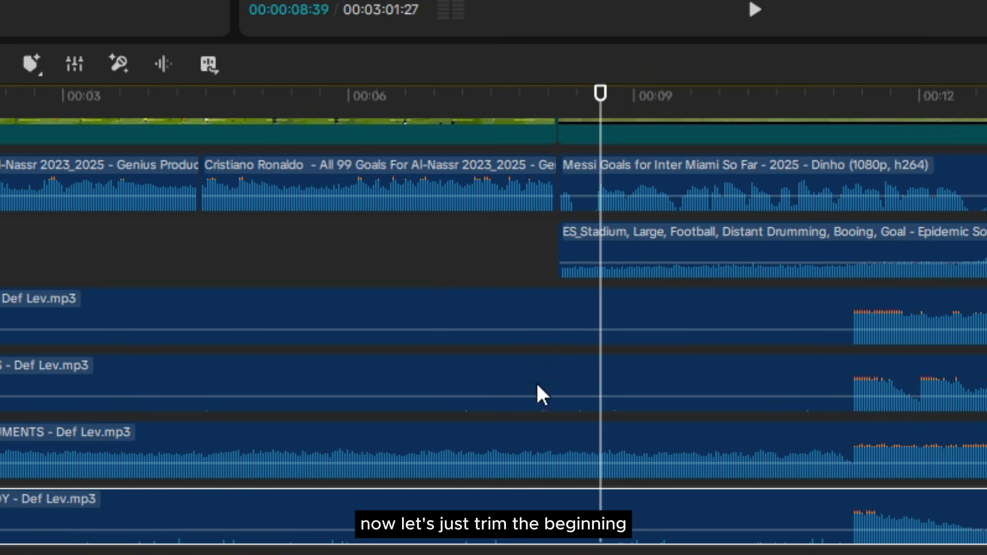
Trim and shift the four music stems so the drop hits at the first layout, fill back to 00:00:00:00 and play the edit.
left_click_drag(456, 249, 560, 529)
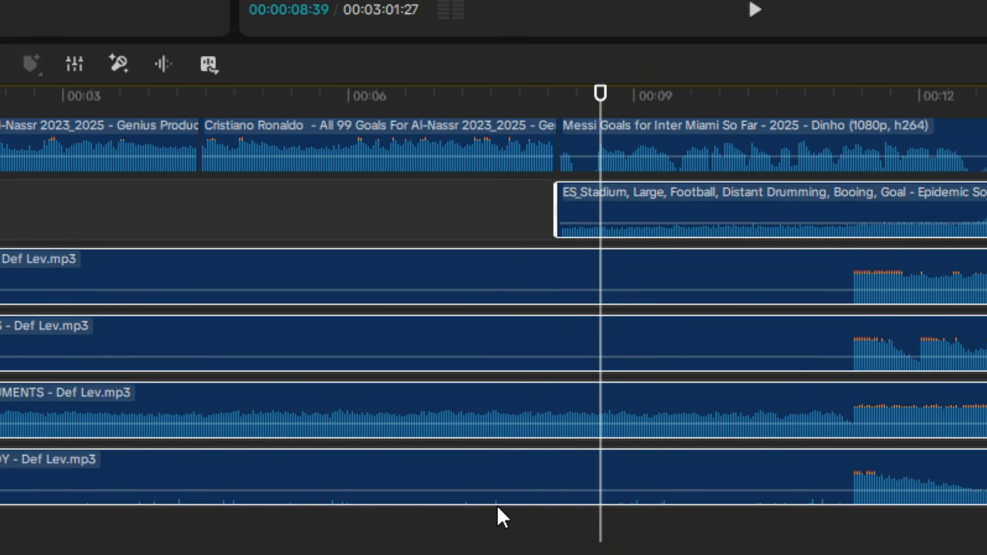
left_click_drag(497, 512, 452, 254)
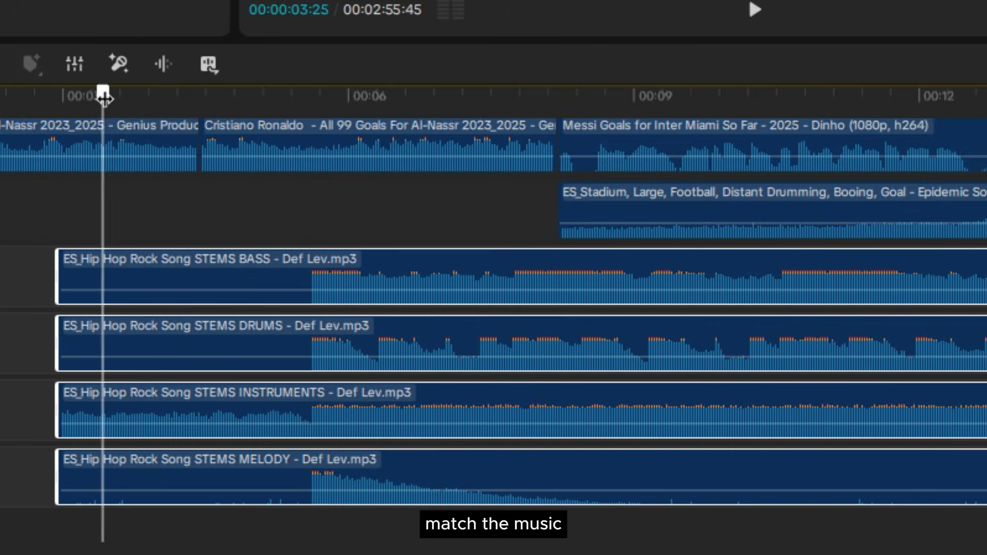
left_click_drag(353, 257, 262, 259)
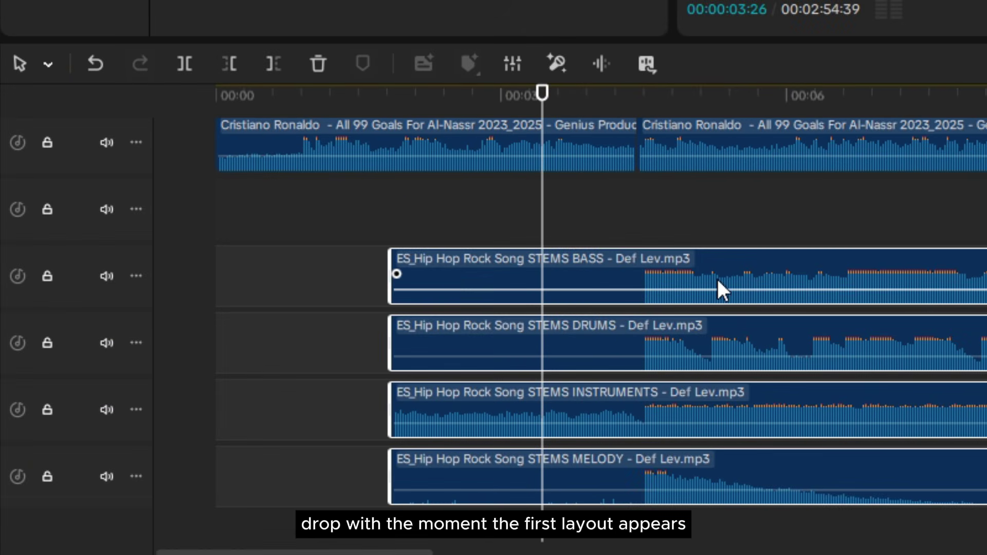
left_click_drag(395, 273, 125, 269)
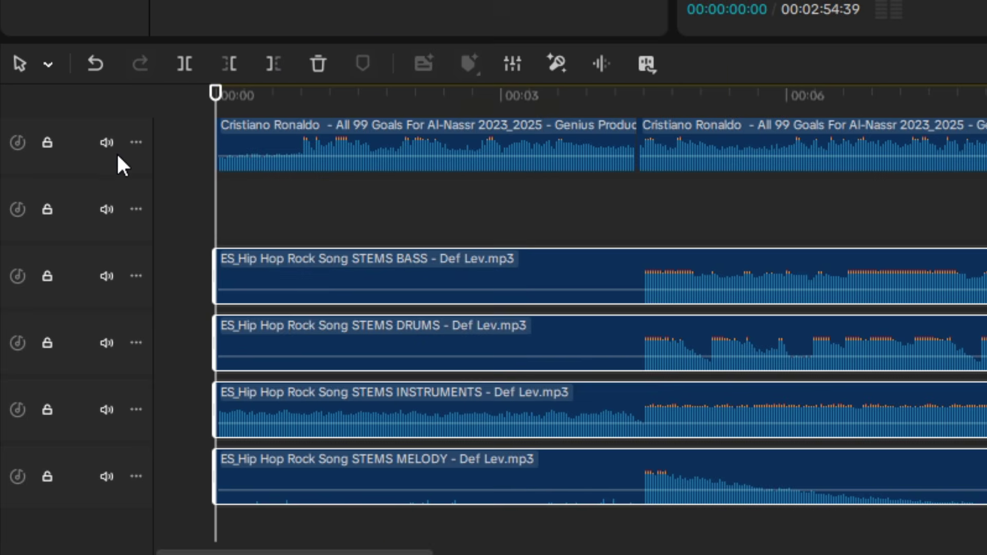
key("space")
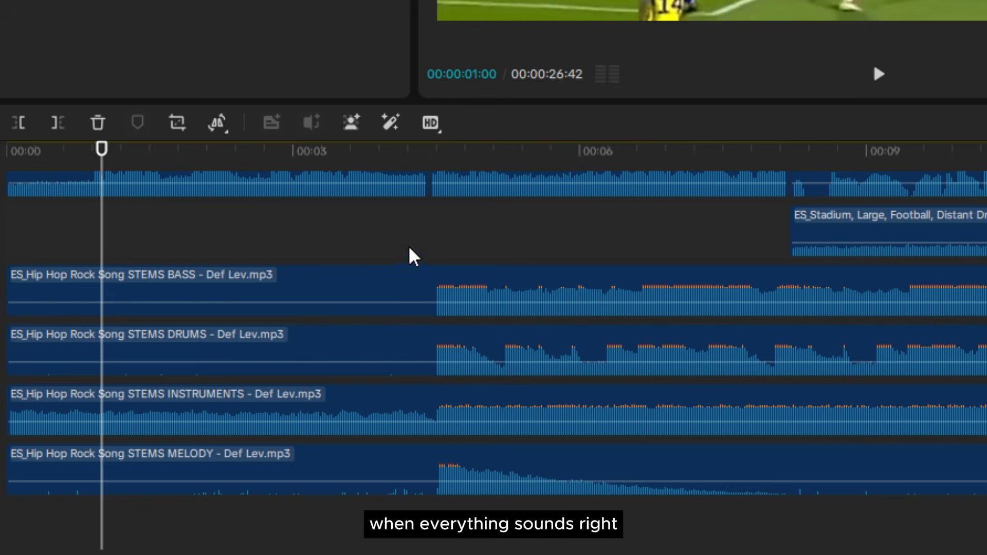
Combine the four music stems into one compound clip with its volume set to -7.6 dB and play the edit.
left_click_drag(407, 258, 609, 481)
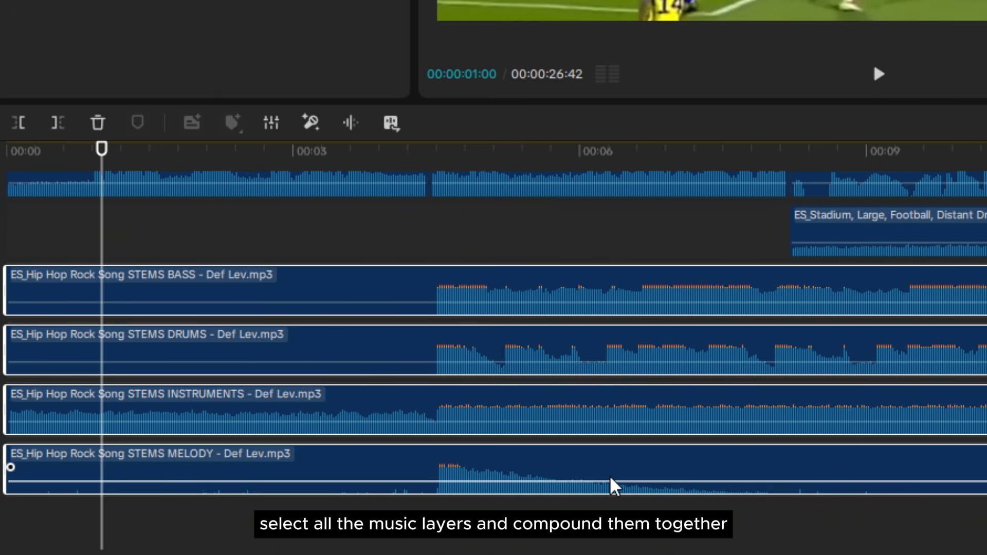
key("alt+g")
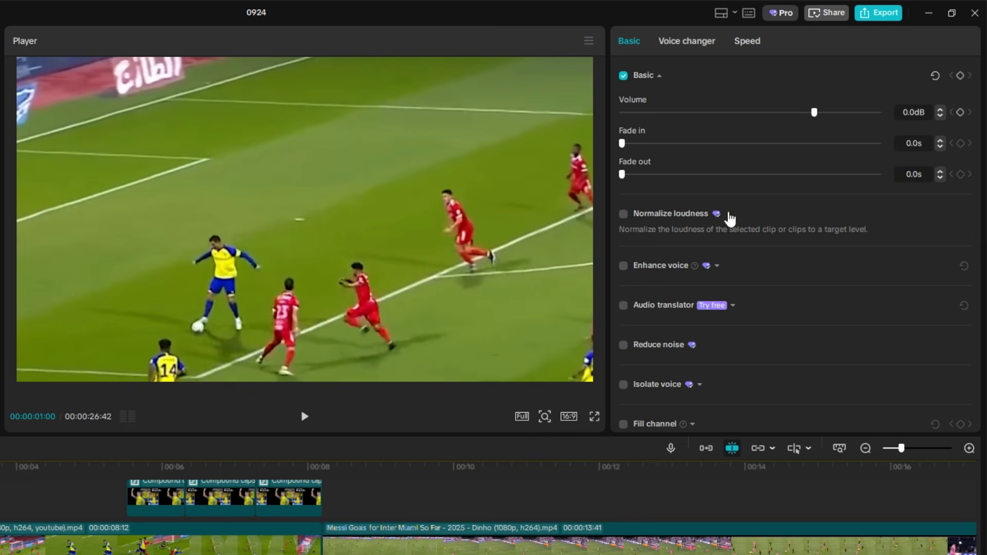
left_click_drag(816, 112, 787, 112)
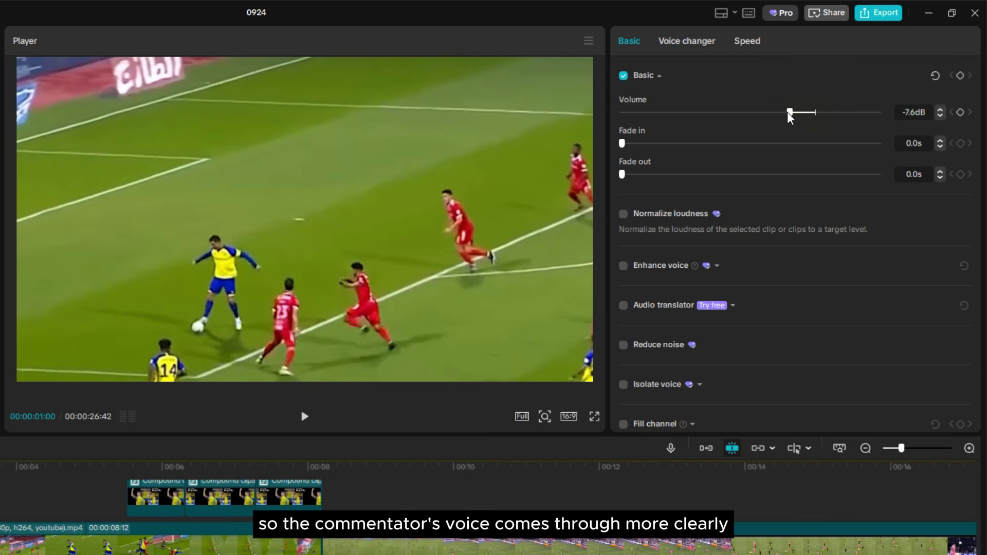
key("space")
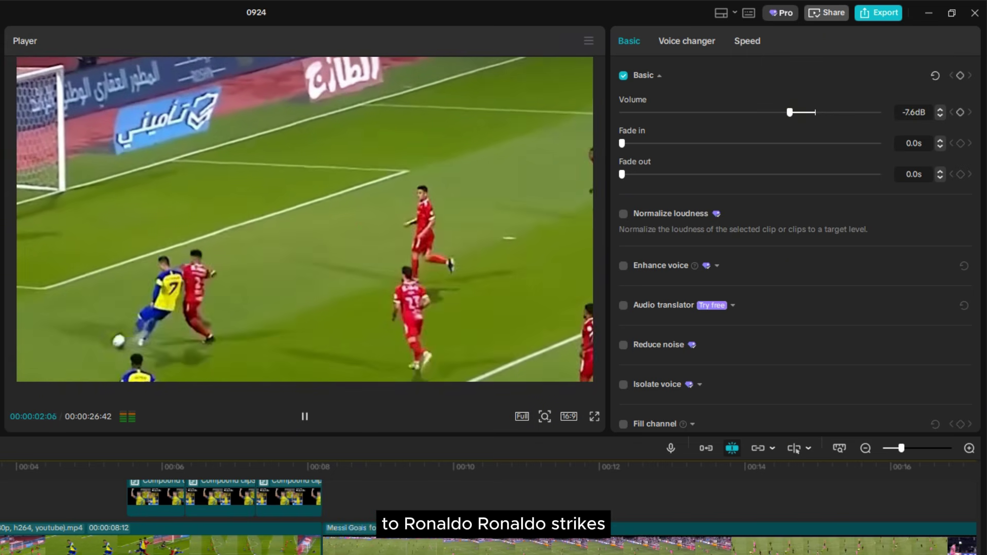